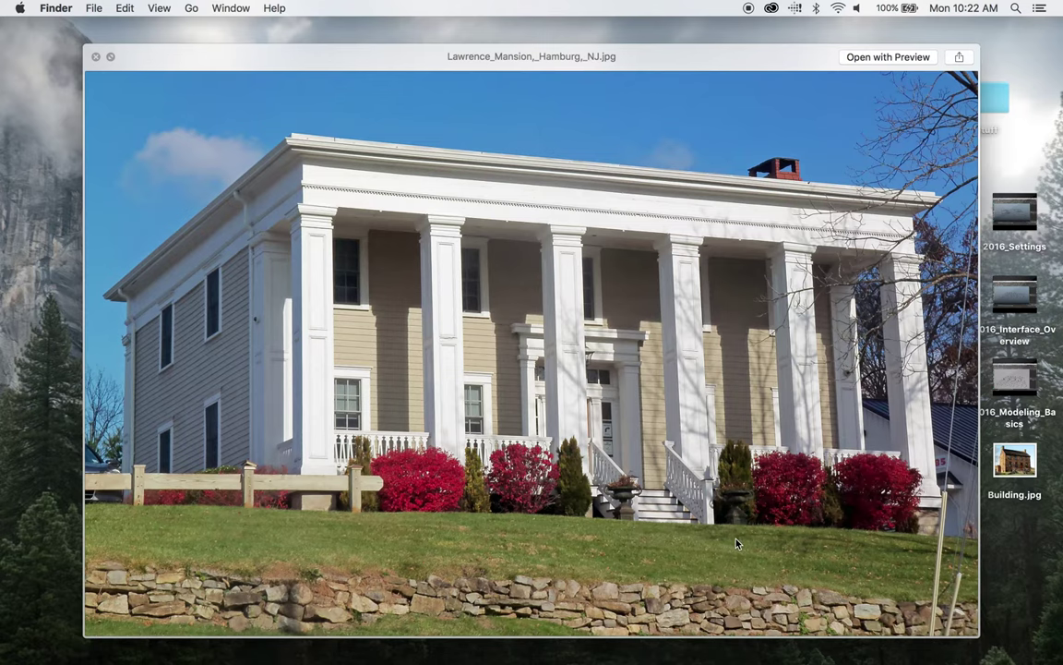
- Close the mansion photo preview and switch to the empty Maya scene
key(space)
mouse_move(807, 651)
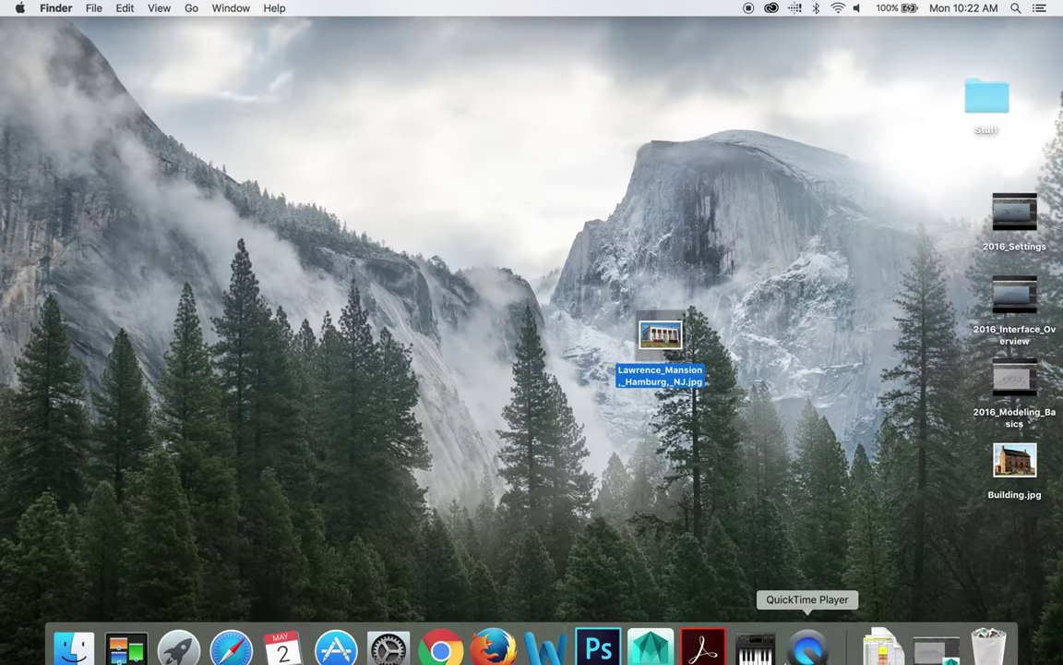
click(937, 635)
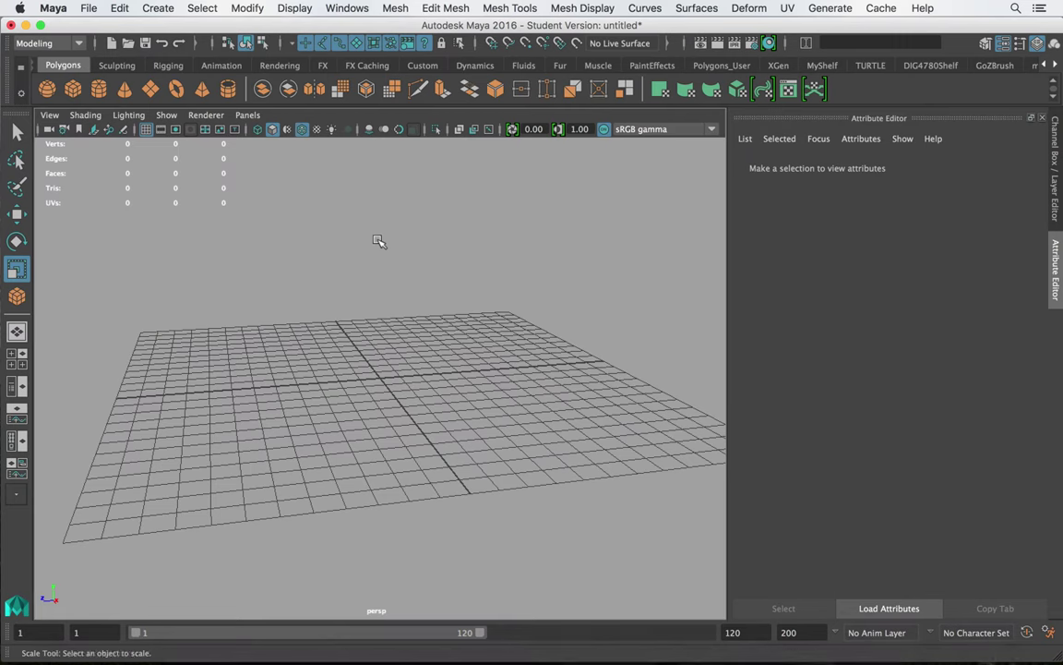
mouse_move(423, 278)
alt+mouse_down()
mouse_move(396, 286)
mouse_move(432, 290)
mouse_move(409, 288)
alt+mouse_up()
alt+right_drag(409, 288, 436, 302)
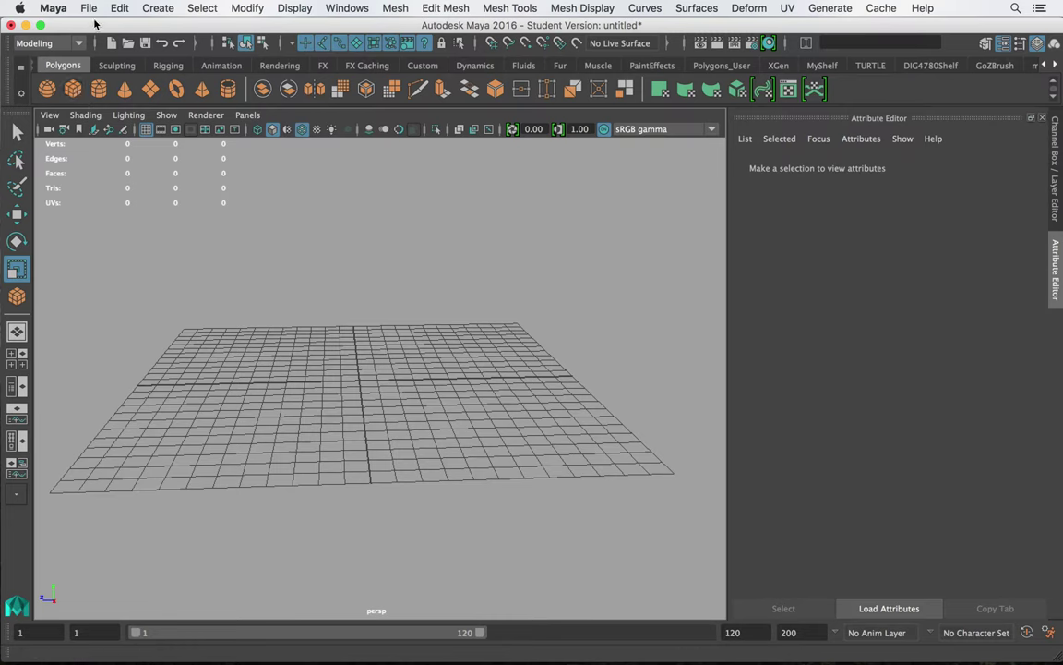
- Preview Lawrence_Mansion,_Hamburg,_NJ.jpg on the desktop to study the building's overall shape
click(25, 26)
click(657, 334)
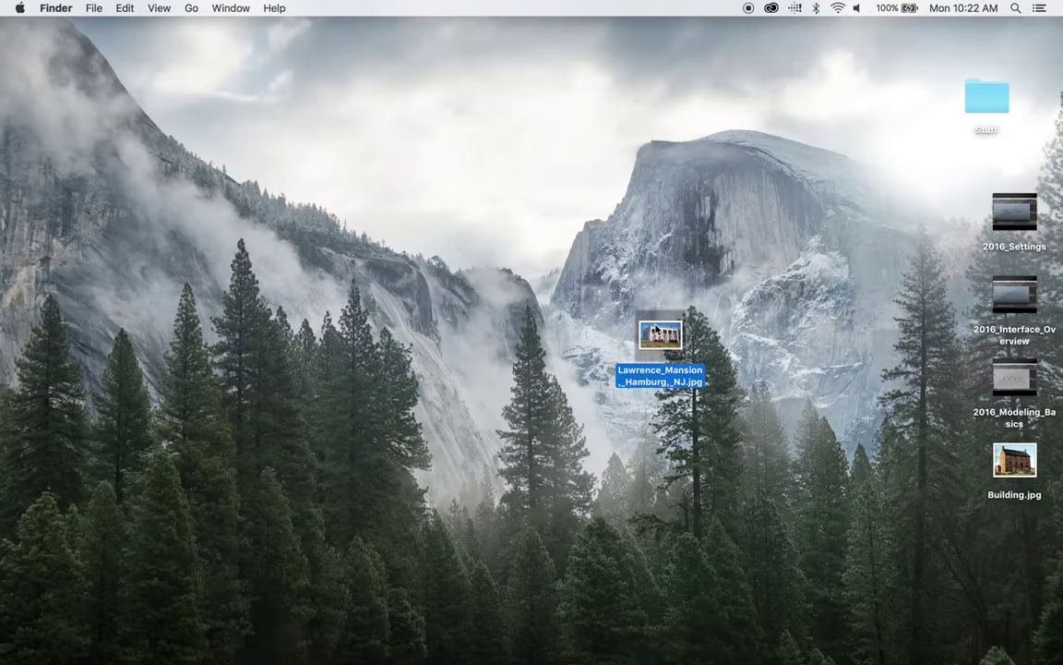
key(space)
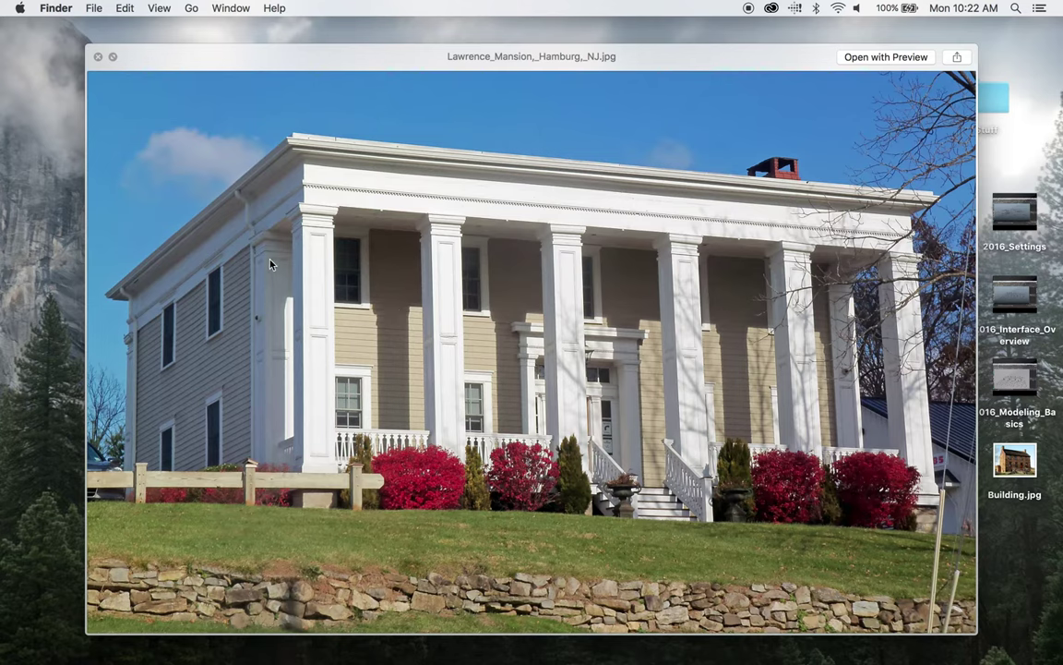
key(space)
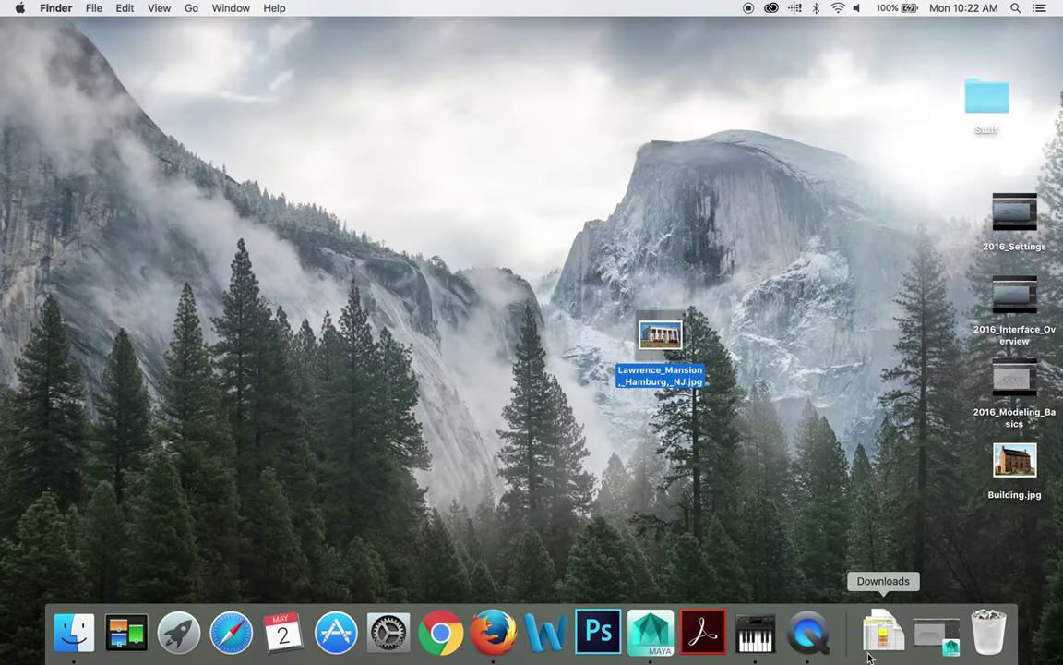
- Switch back to Maya, create a polygon cube and scale it uniformly to about 13.96
click(934, 631)
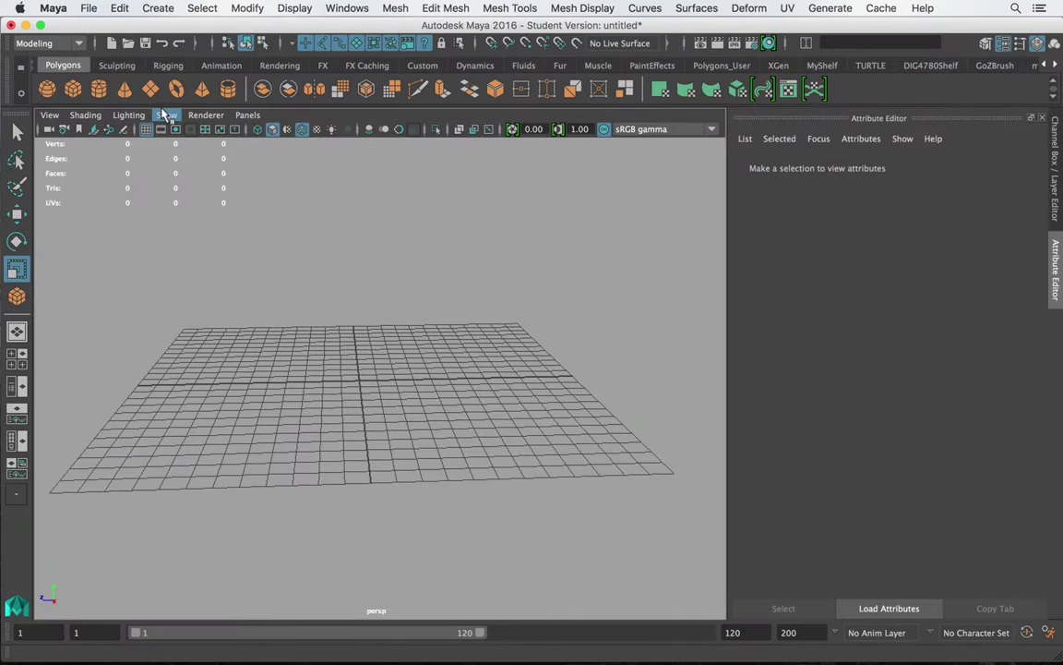
click(73, 88)
mouse_move(519, 369)
middle_down()
mouse_move(578, 379)
mouse_move(535, 380)
middle_up()
key(w)
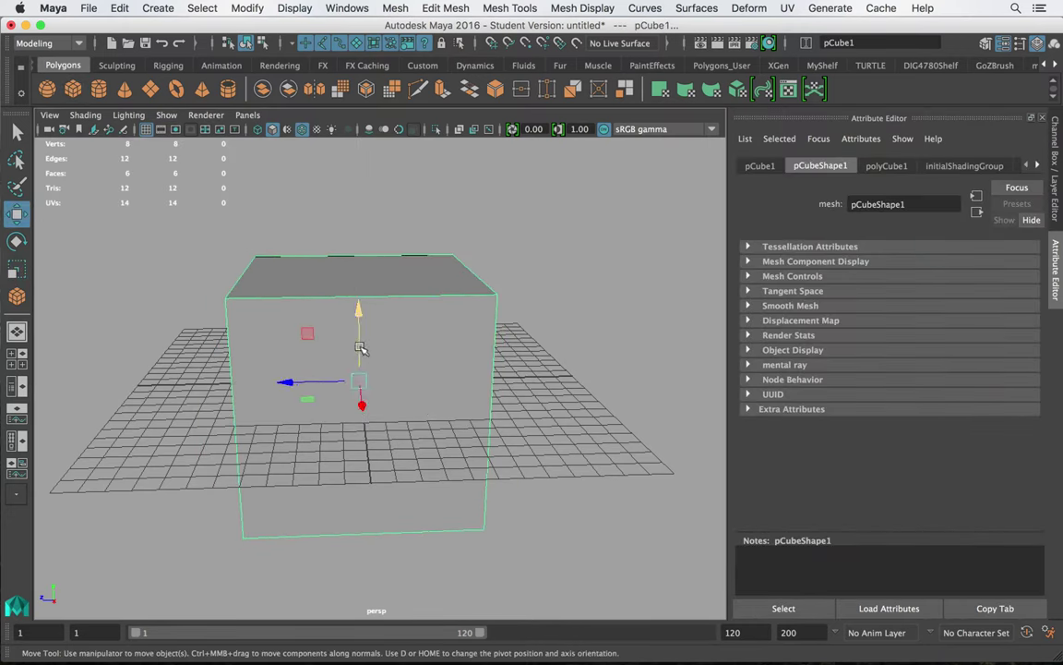
key(r)
drag(360, 380, 385, 377)
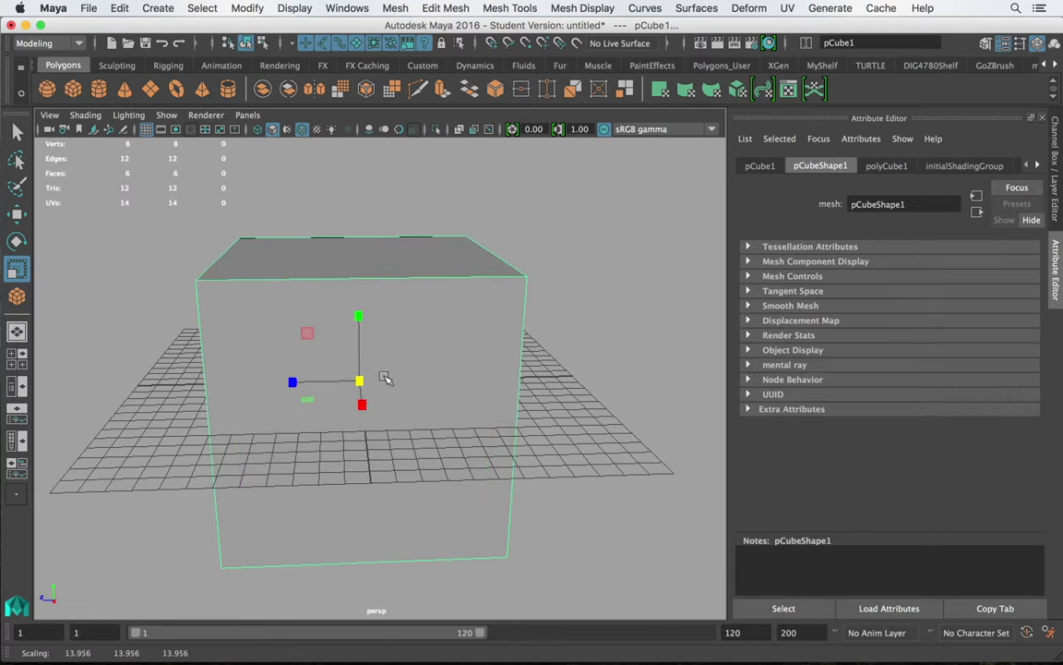
- Raise the cube to about 7.28 on Y so it stands on the grid
key(w)
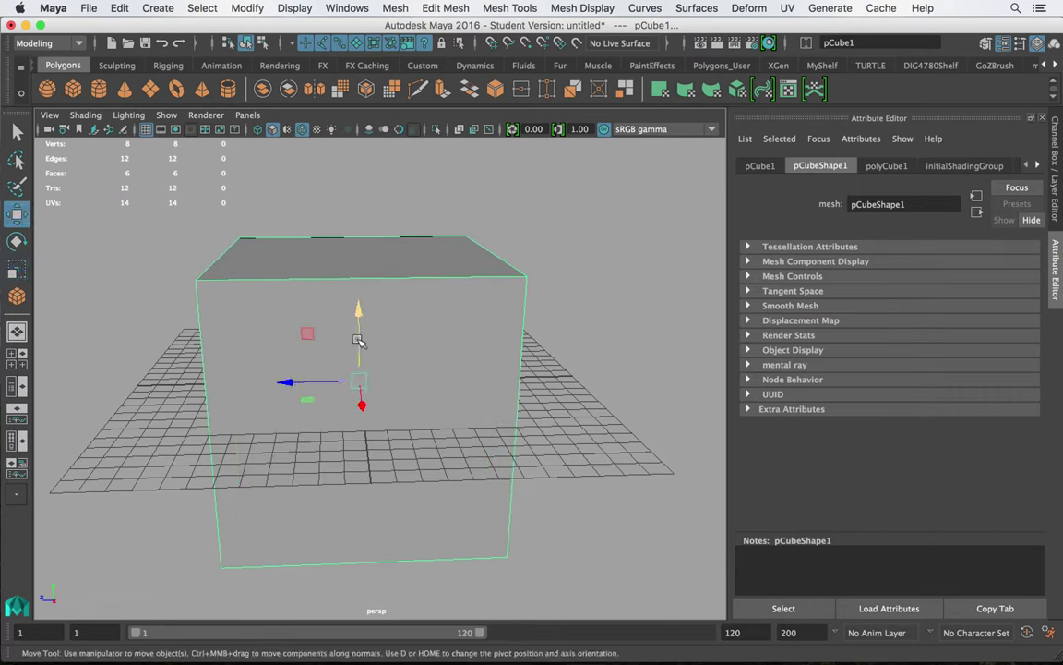
drag(358, 340, 358, 195)
scroll(412, 298, down, 5)
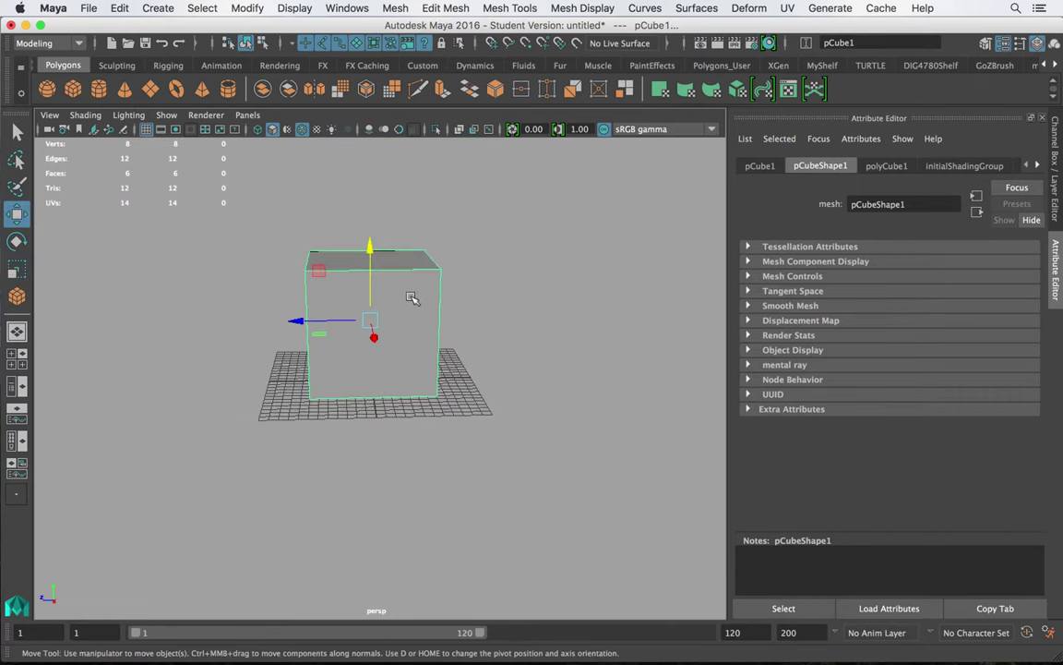
scroll(364, 323, up, 5)
alt+drag(372, 329, 335, 379)
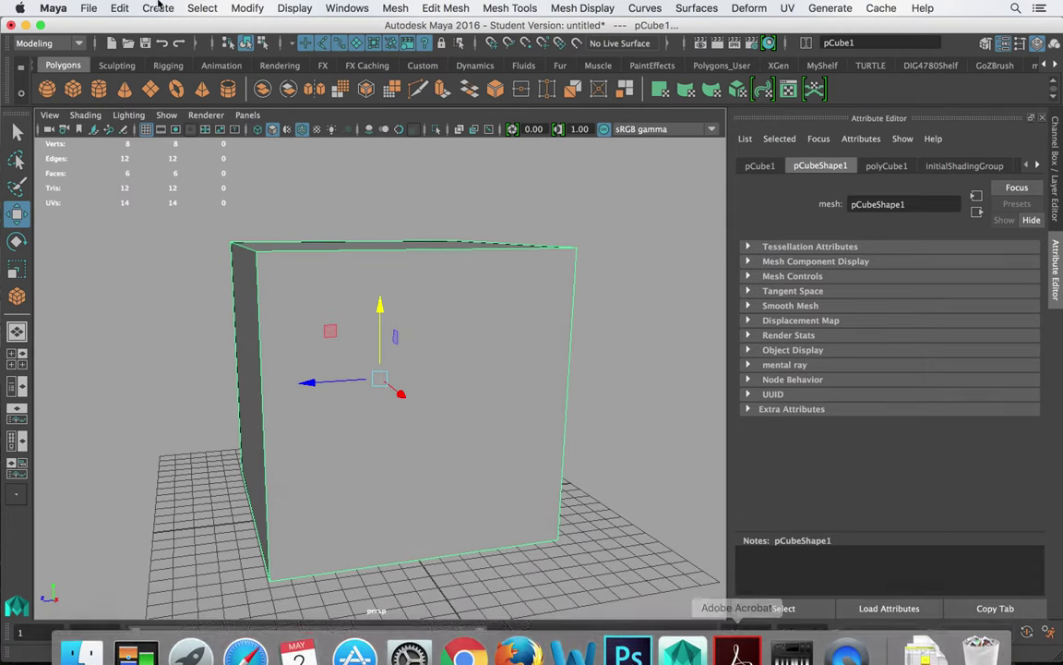
- Open the Lawrence Mansion photo in Preview, compare it with the cube, and return to Maya
click(25, 25)
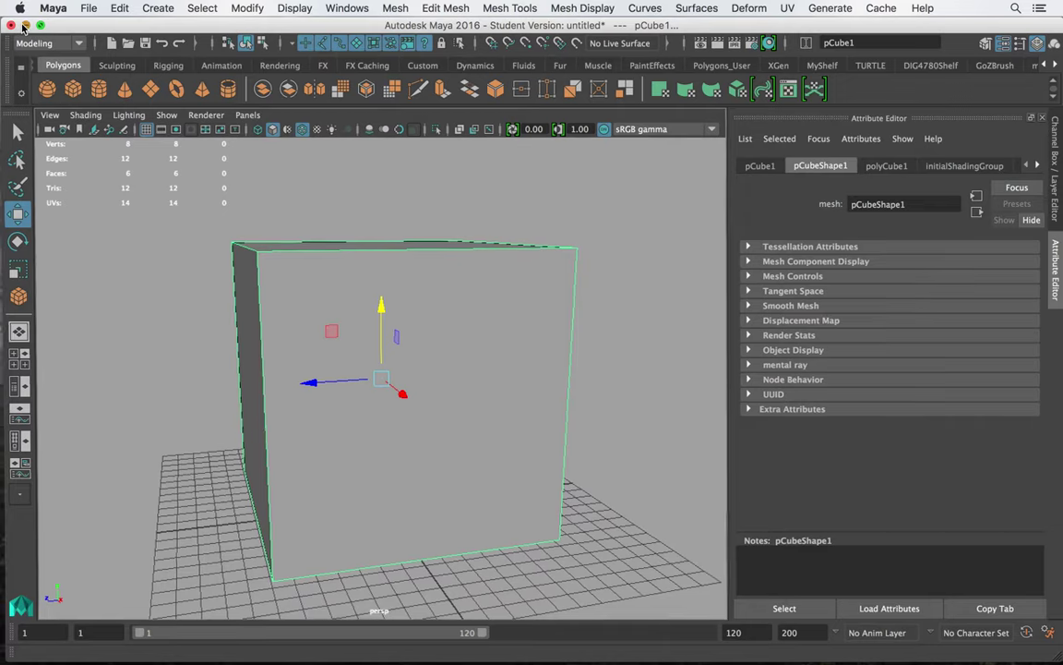
click(673, 336)
double_click(673, 337)
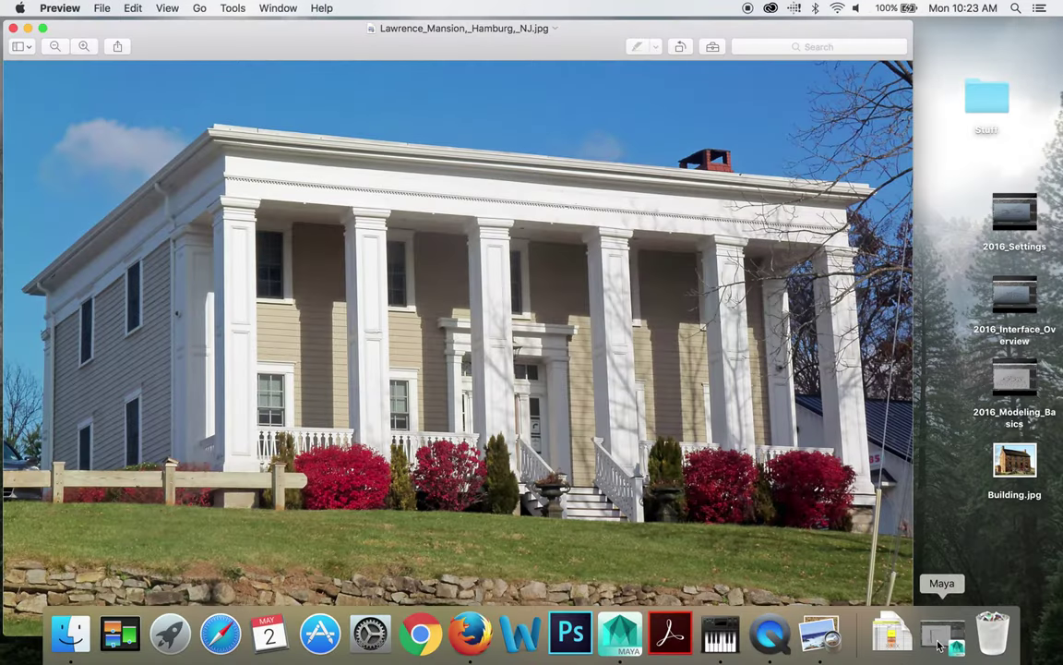
click(942, 636)
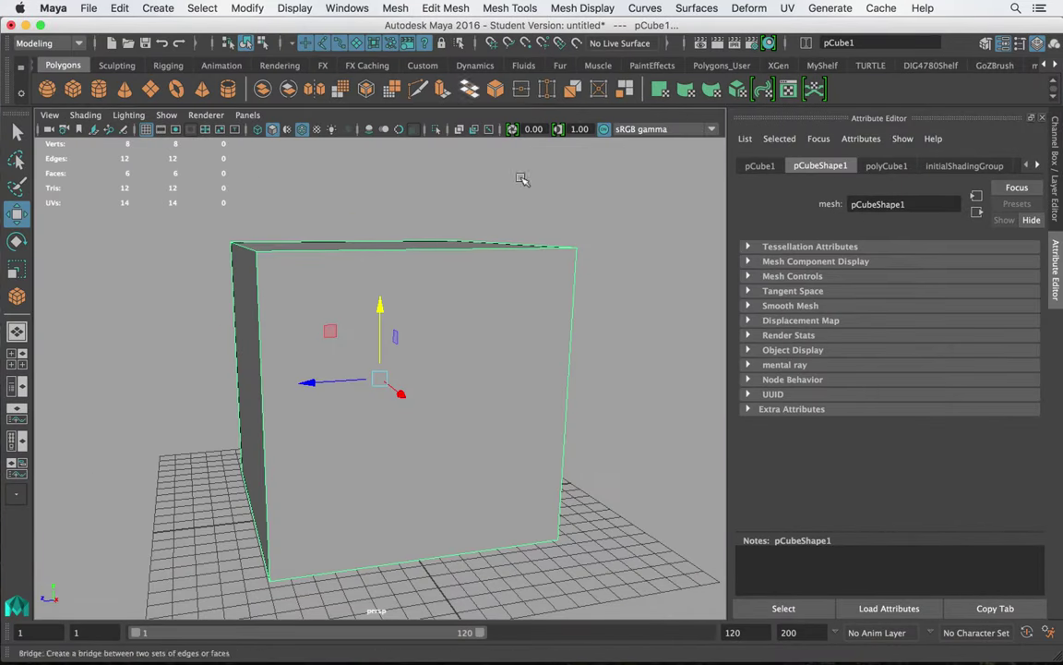
click(860, 646)
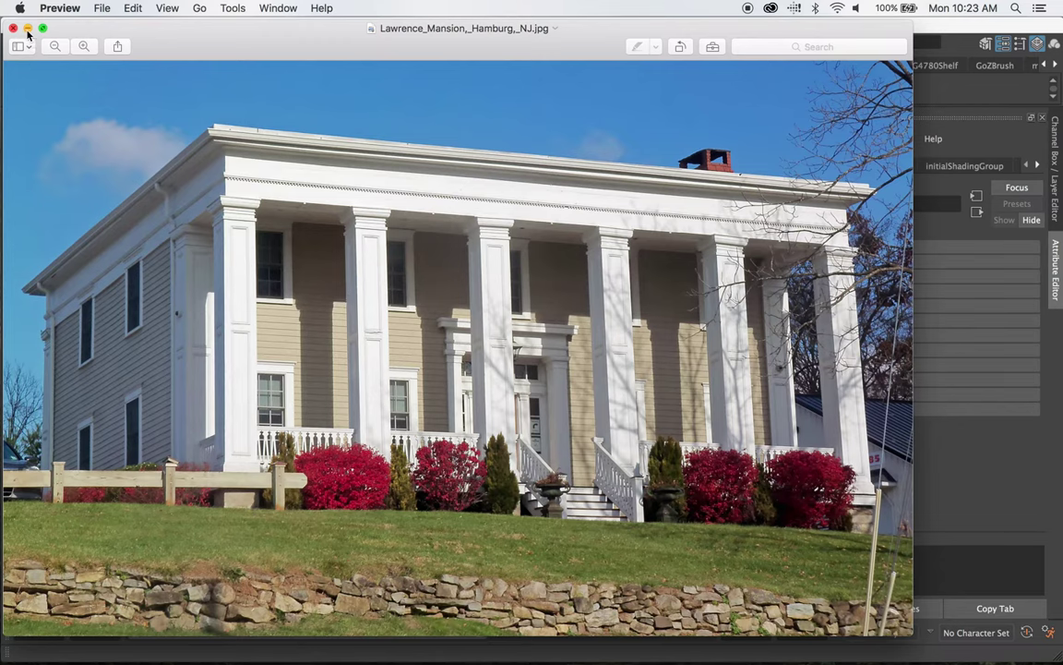
click(28, 30)
- Stretch the cube lengthwise along Z to a scale of about 25.2 to form the building's body
click(300, 379)
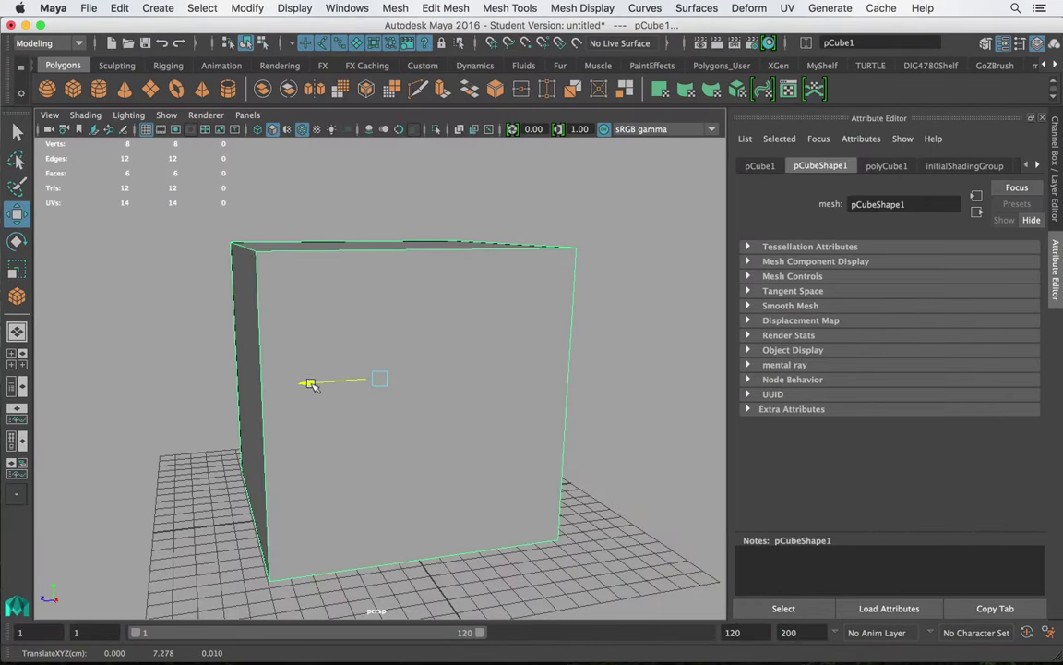
key(r)
drag(311, 387, 256, 382)
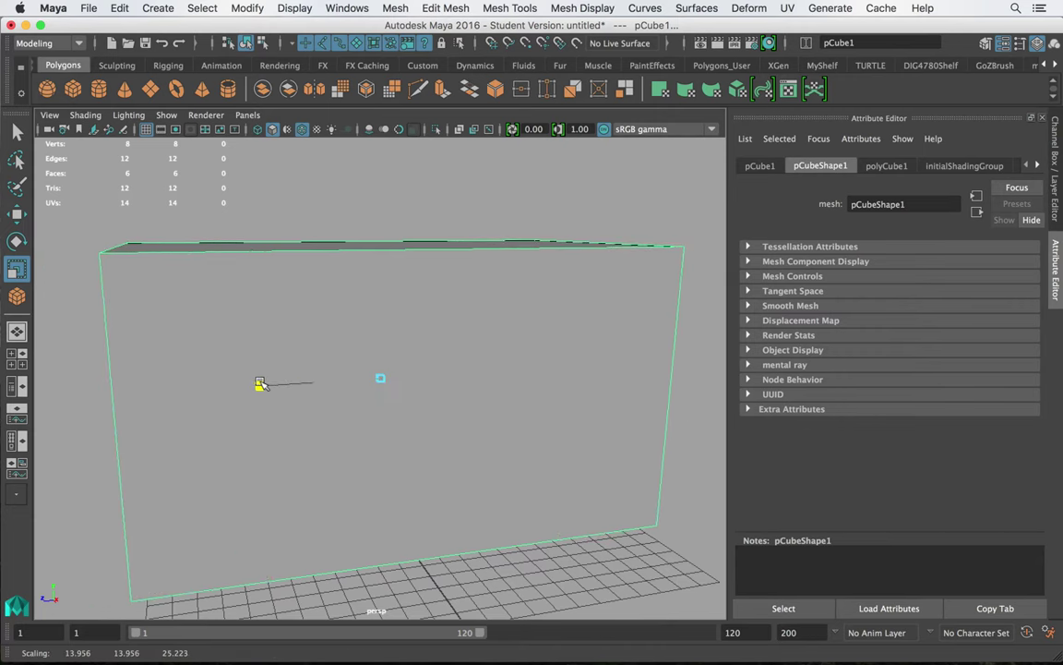
scroll(380, 374, down, 4)
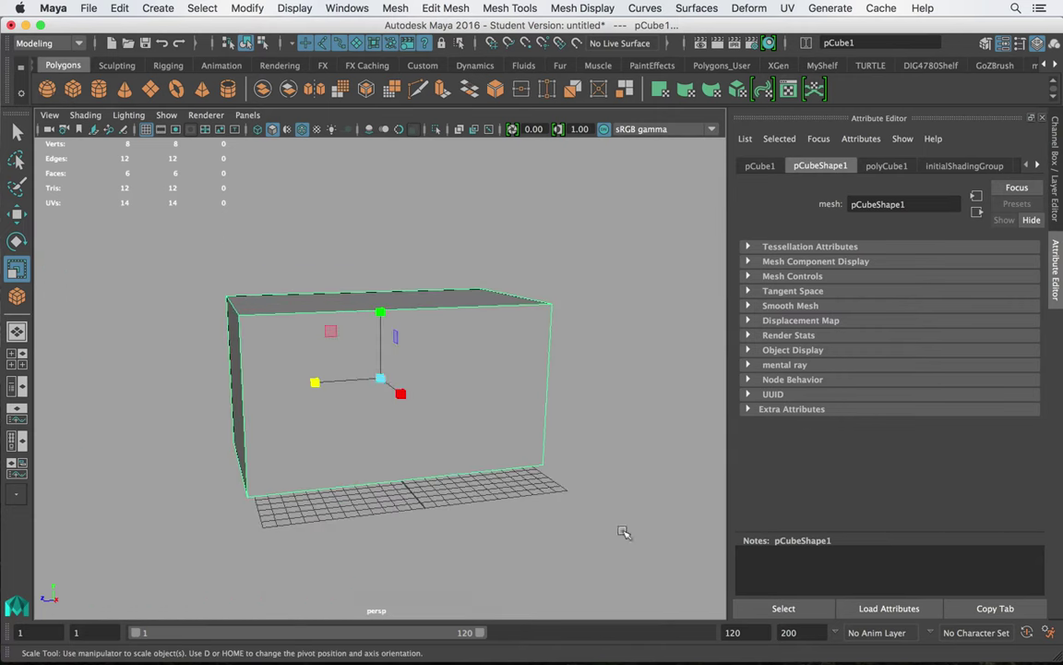
- Switch to the mansion photo to examine the columns and facade details, and close it
mouse_move(946, 643)
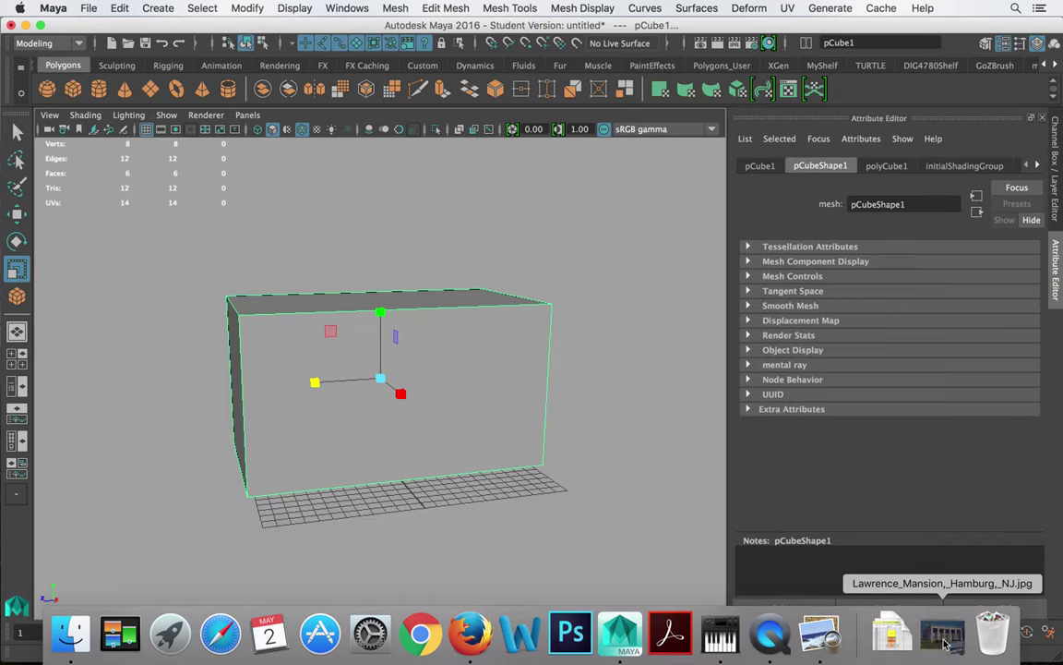
click(946, 644)
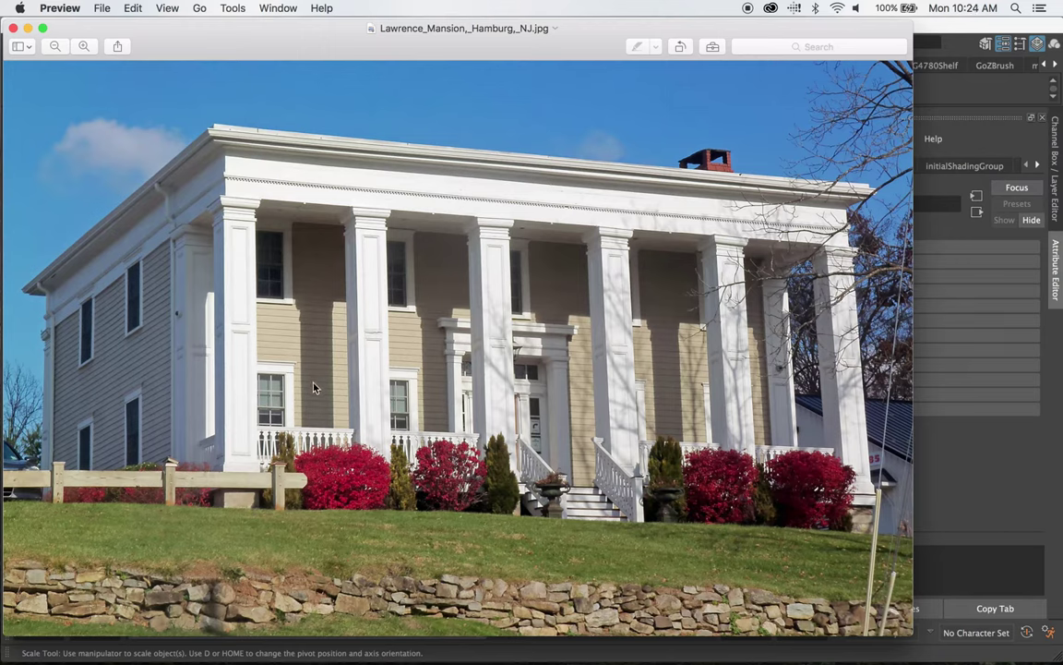
click(12, 29)
- Create a second polygon cube and scale it into a tall, thin column
click(78, 89)
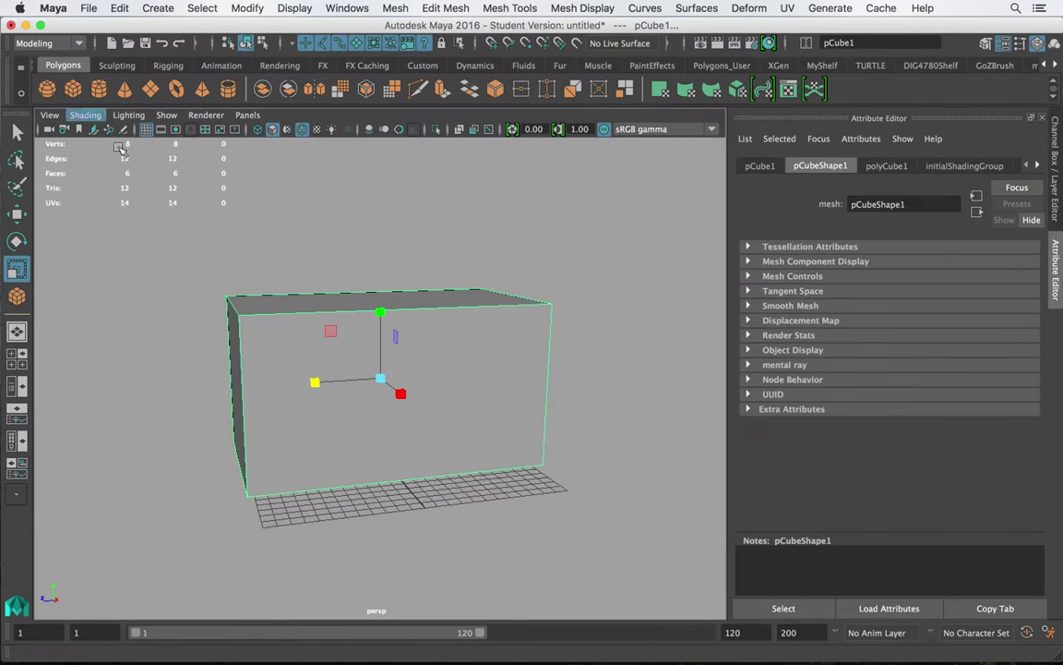
alt+drag(441, 503, 525, 506)
key(w)
key(r)
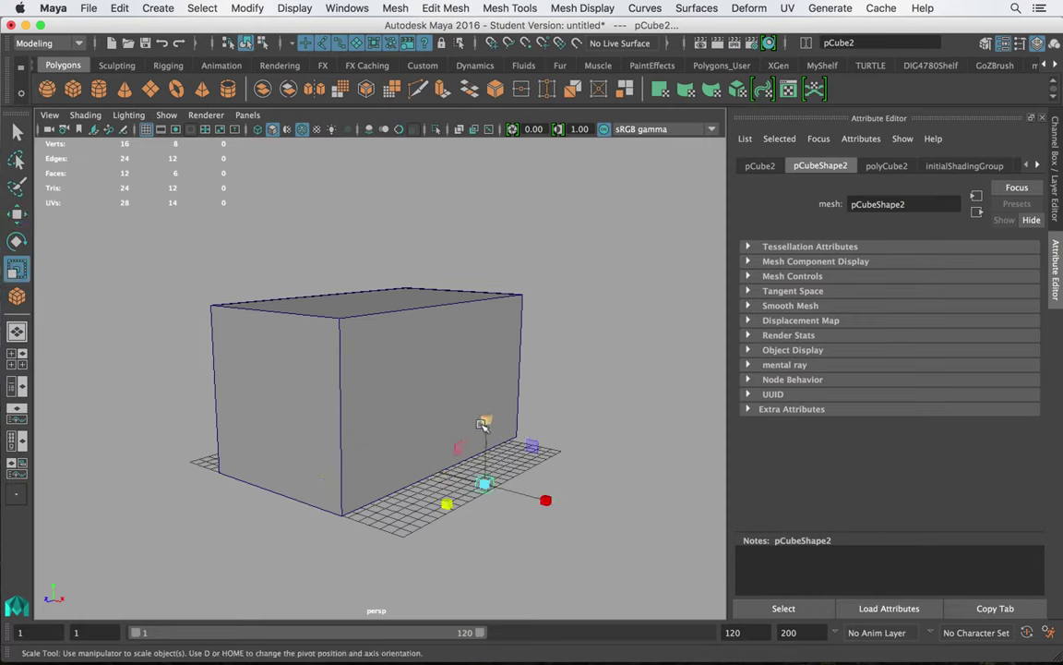
drag(484, 422, 487, 395)
key(w)
- Move the column to the front corner of the box, at about X 8.22, Y 6.35, Z 11.97
drag(534, 484, 446, 465)
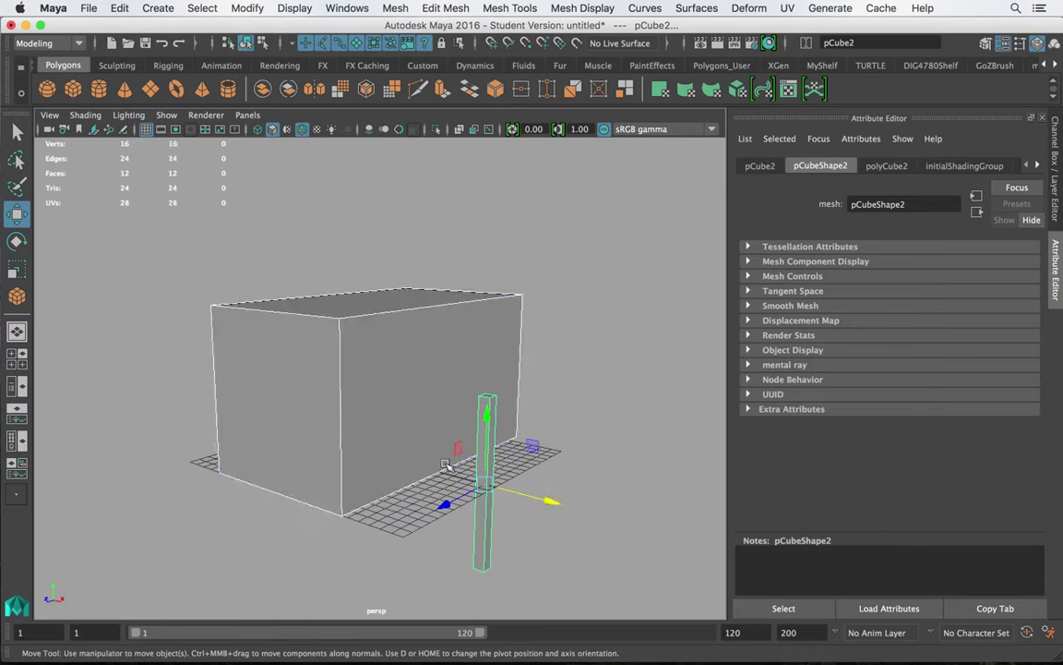
click(481, 515)
drag(547, 500, 460, 482)
drag(403, 380, 386, 315)
drag(467, 403, 503, 411)
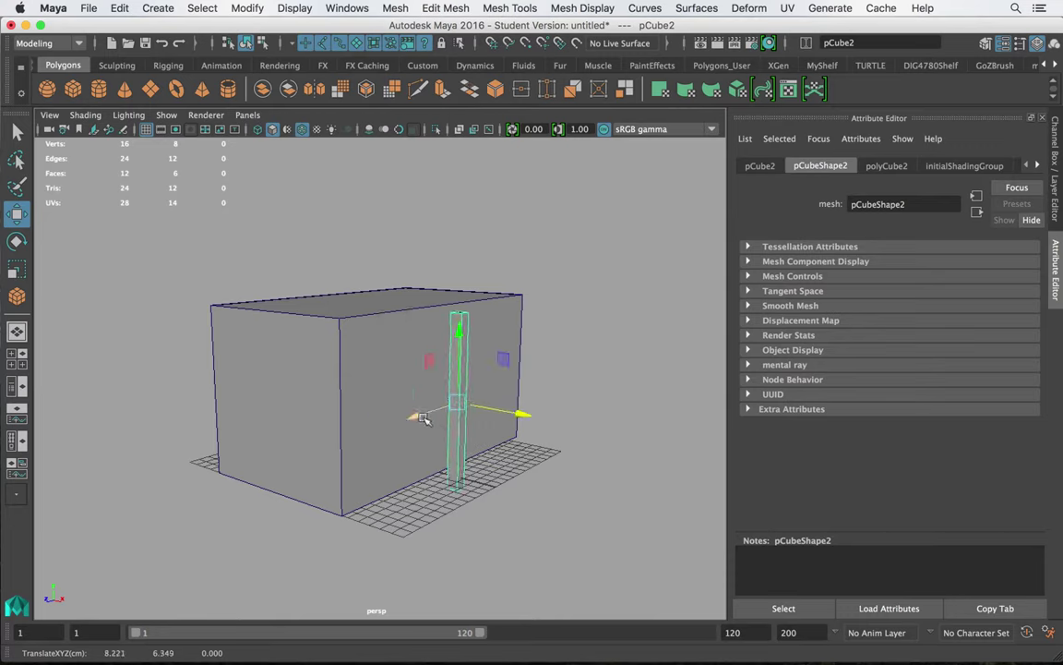
drag(415, 415, 316, 457)
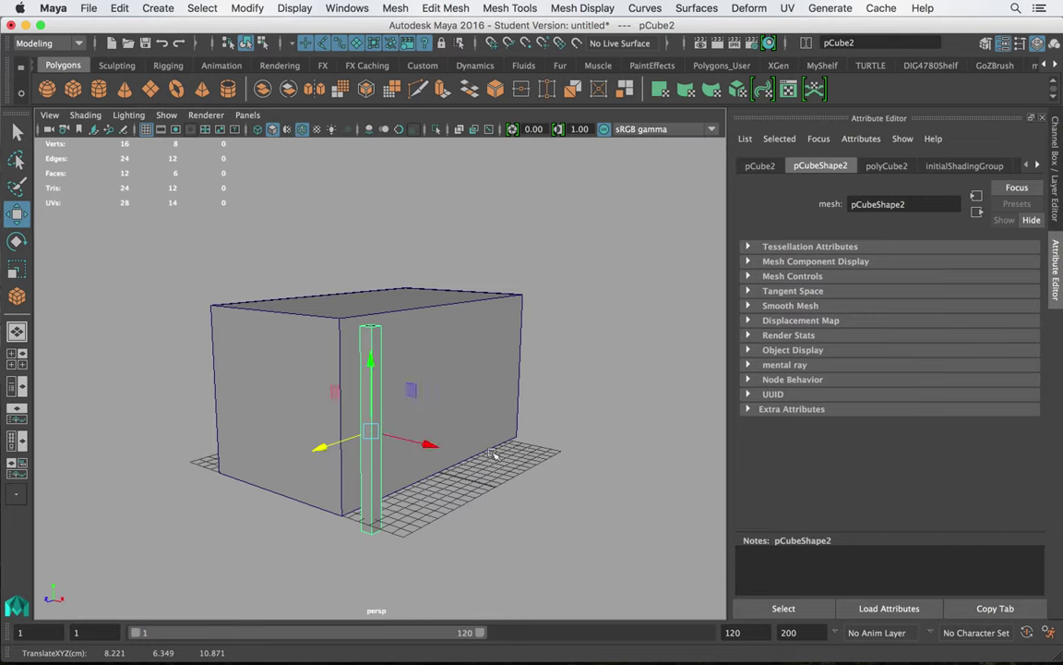
alt+drag(413, 387, 333, 390)
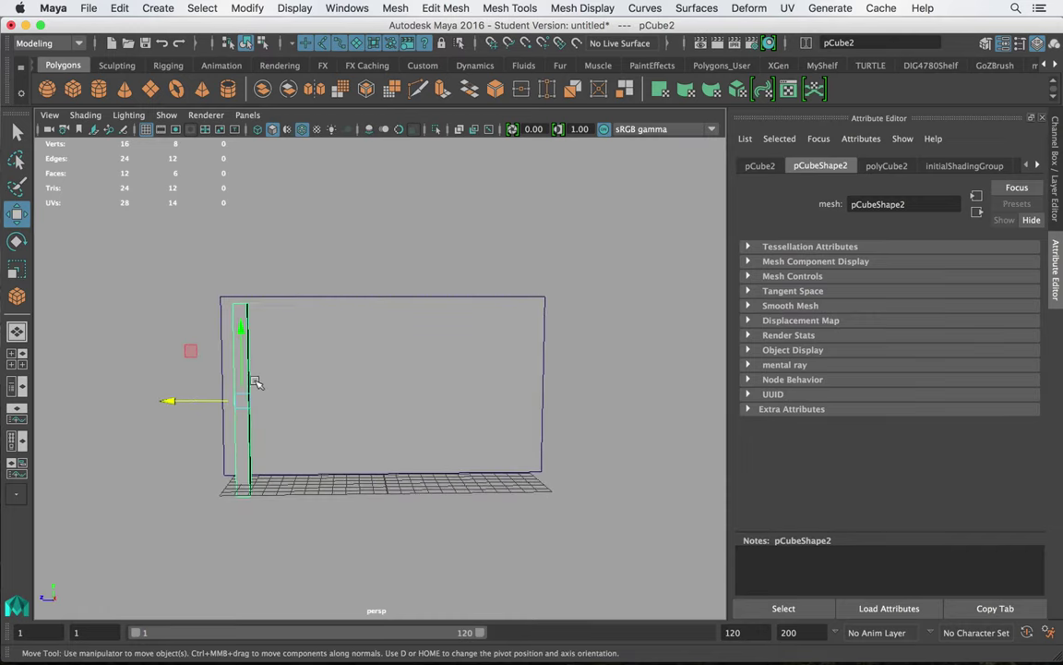
drag(171, 400, 157, 399)
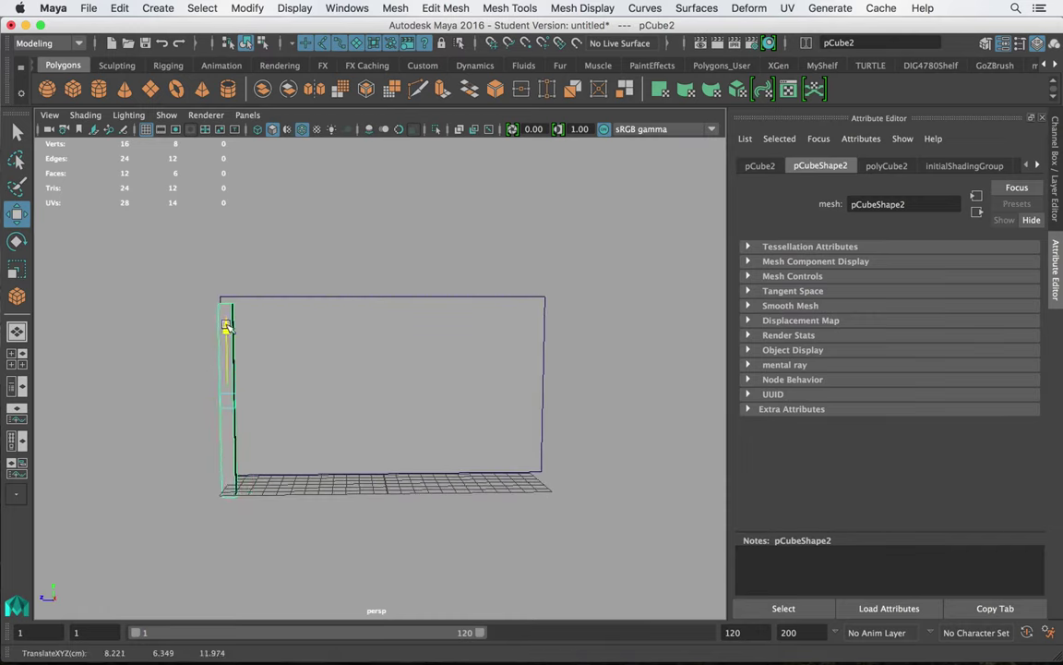
- Lengthen the column to a Y scale of about 15.6 and nudge it into place beside the box's corner
key(r)
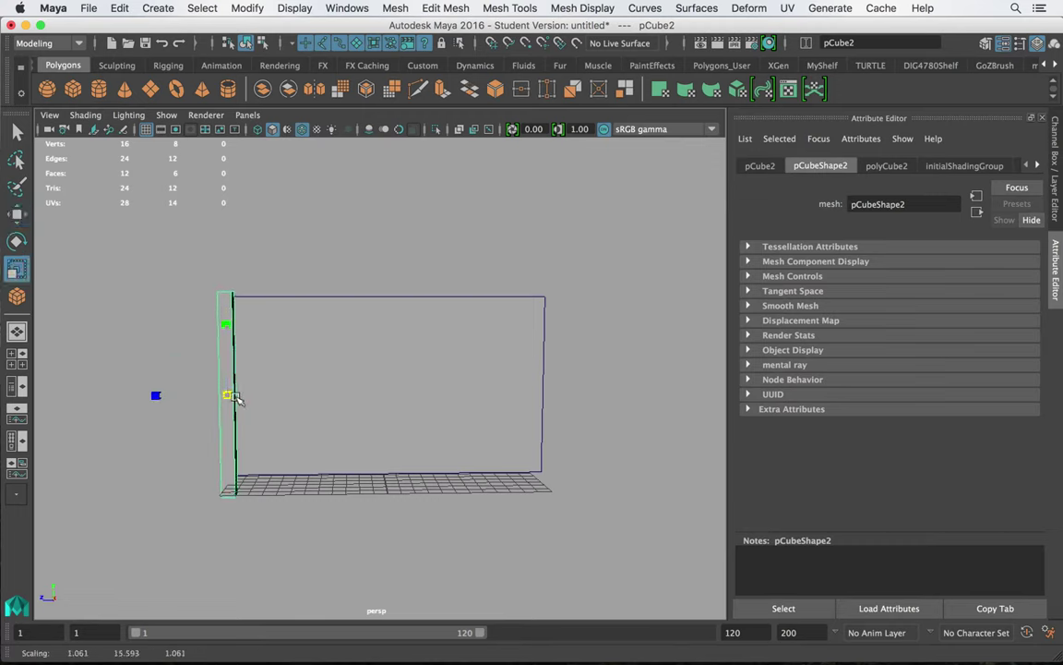
drag(161, 396, 444, 436)
key(w)
alt+drag(446, 438, 498, 415)
drag(481, 339, 483, 330)
- Put the column in vertex mode and shift its four top vertices slightly down
alt+drag(499, 277, 434, 303)
right_drag(363, 315, 285, 226)
drag(299, 290, 427, 346)
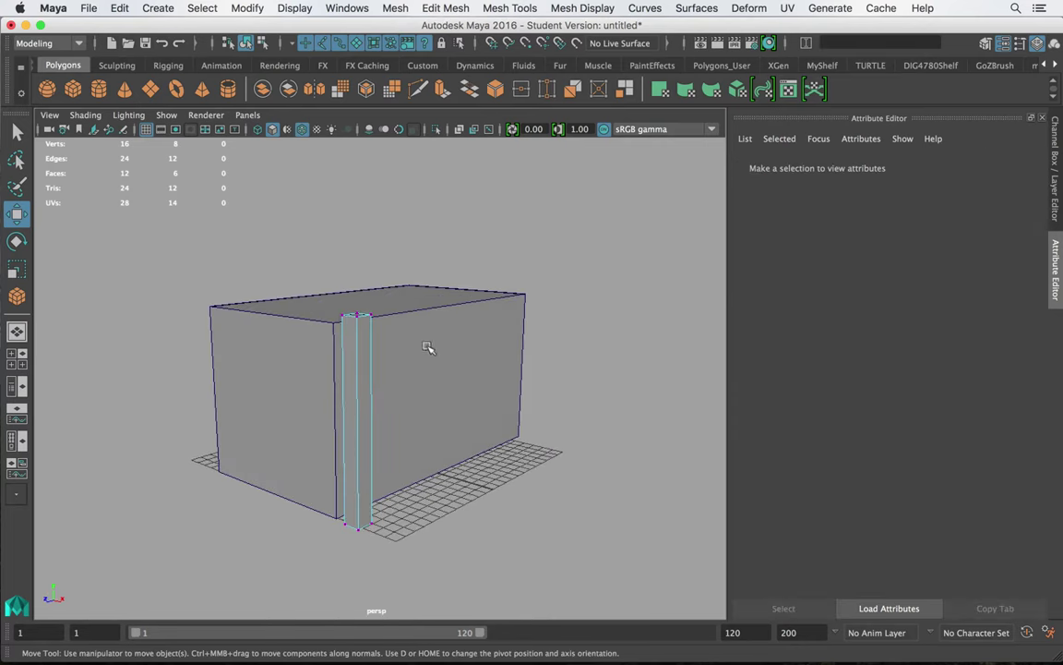
drag(356, 245, 356, 250)
- In the front view with wireframe on shaded, align the column's top vertices with the box's top at about Y 14.29
key(space)
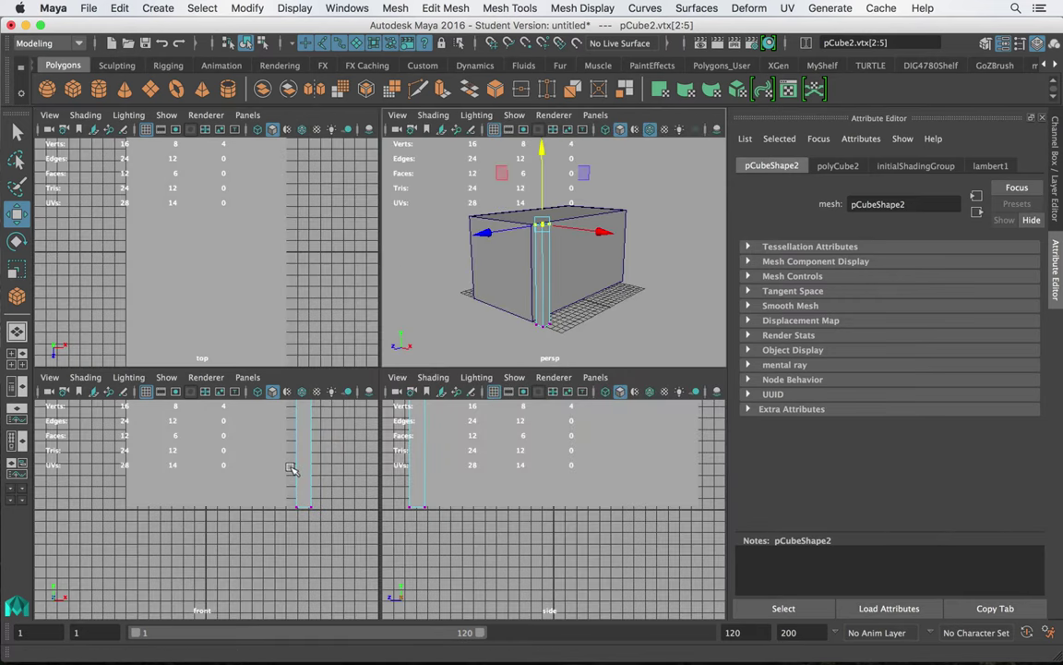
key(space)
scroll(501, 314, down, 1)
alt+middle_drag(502, 313, 368, 489)
drag(416, 214, 420, 218)
click(301, 129)
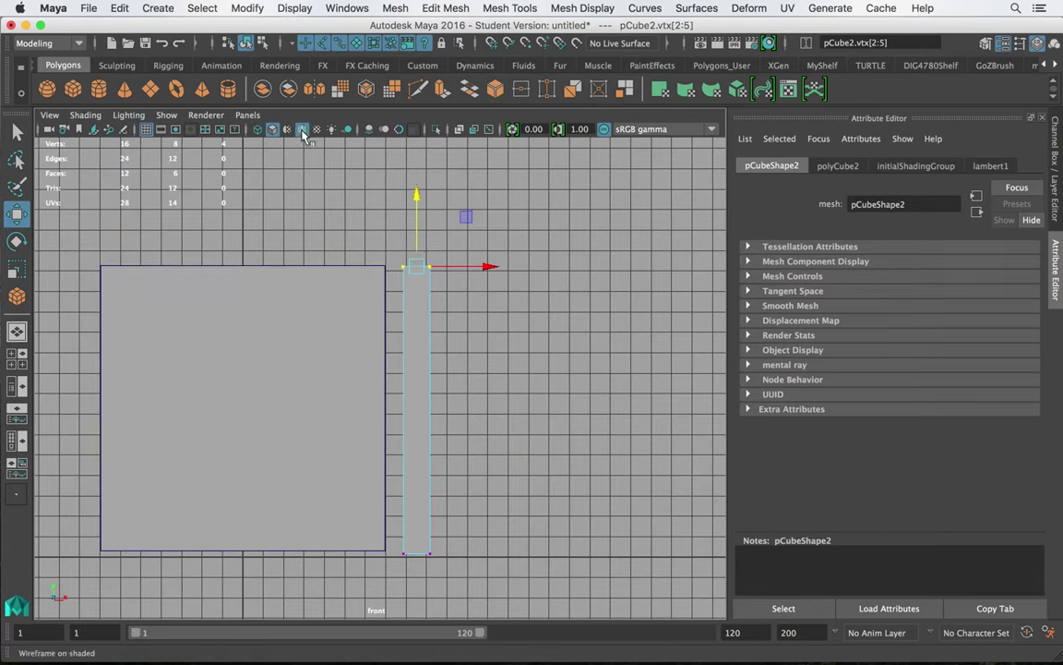
click(414, 239)
key(ctrl+z)
drag(415, 240, 416, 238)
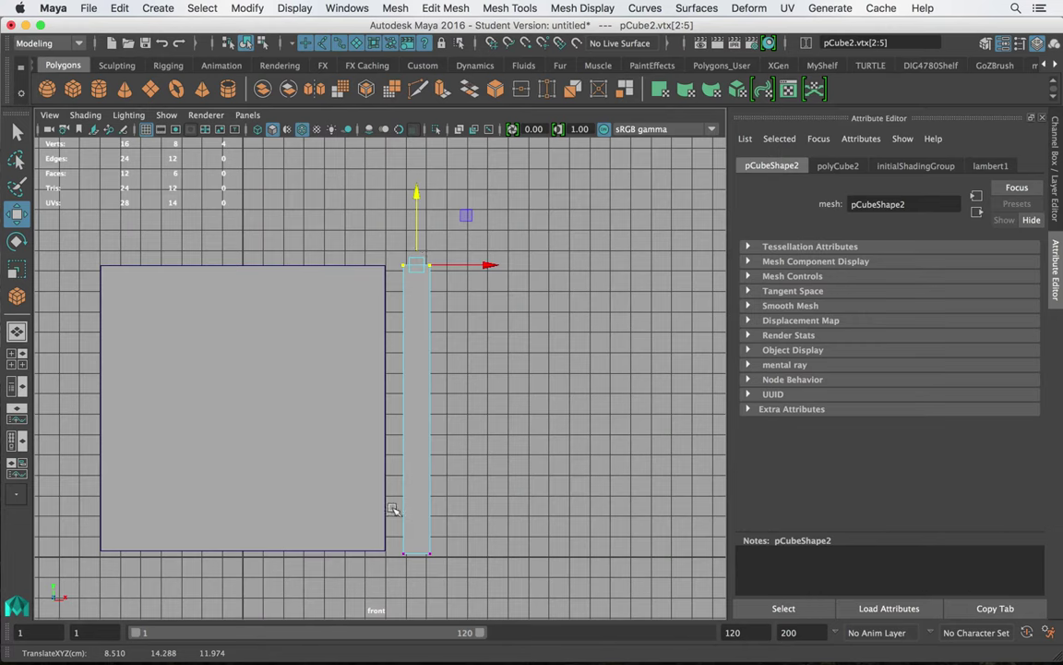
- Align the column's bottom vertices with the box's base at Y 0.35 and select the whole column in object mode
drag(397, 527, 441, 572)
drag(417, 517, 420, 492)
right_drag(403, 222, 475, 203)
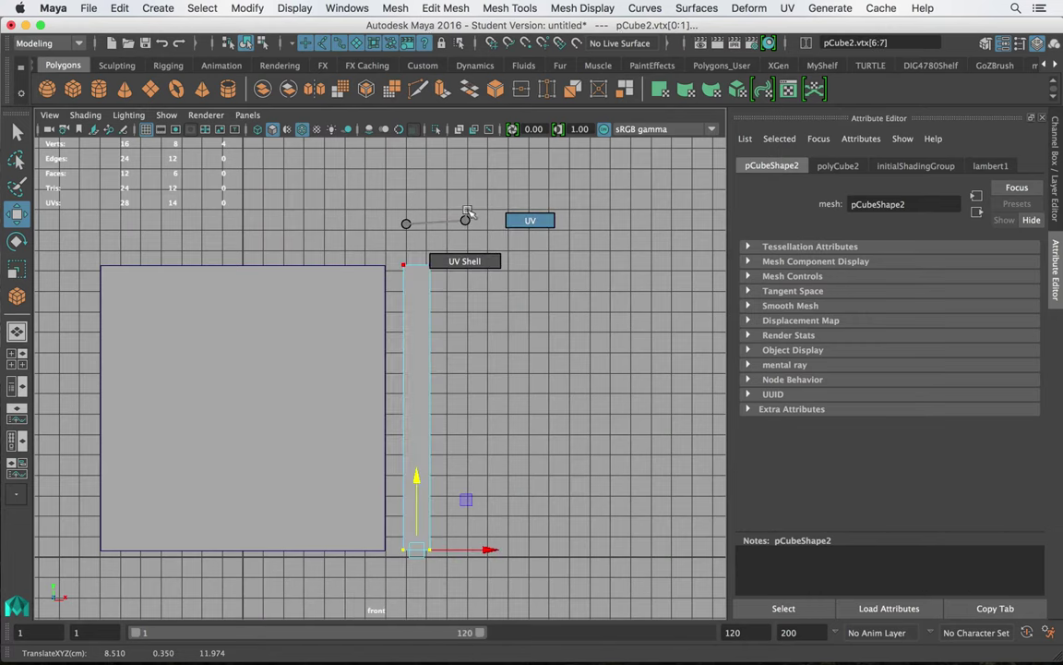
click(395, 363)
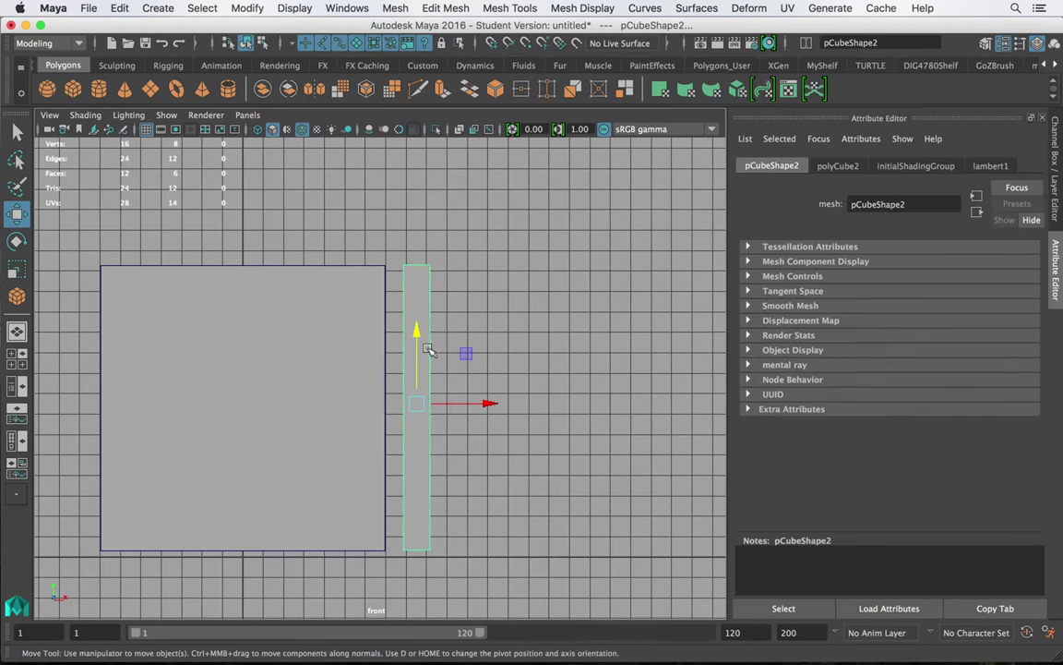
- Move the column away from the box along X to about 9.02, judging the gap against the mansion reference photo
drag(486, 403, 508, 404)
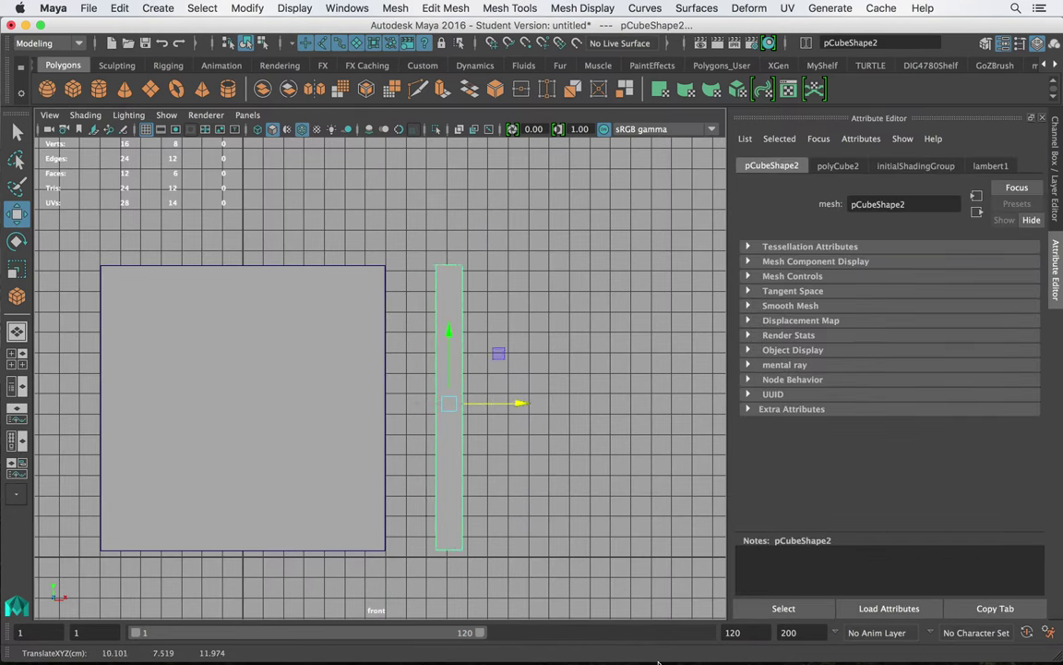
mouse_move(775, 657)
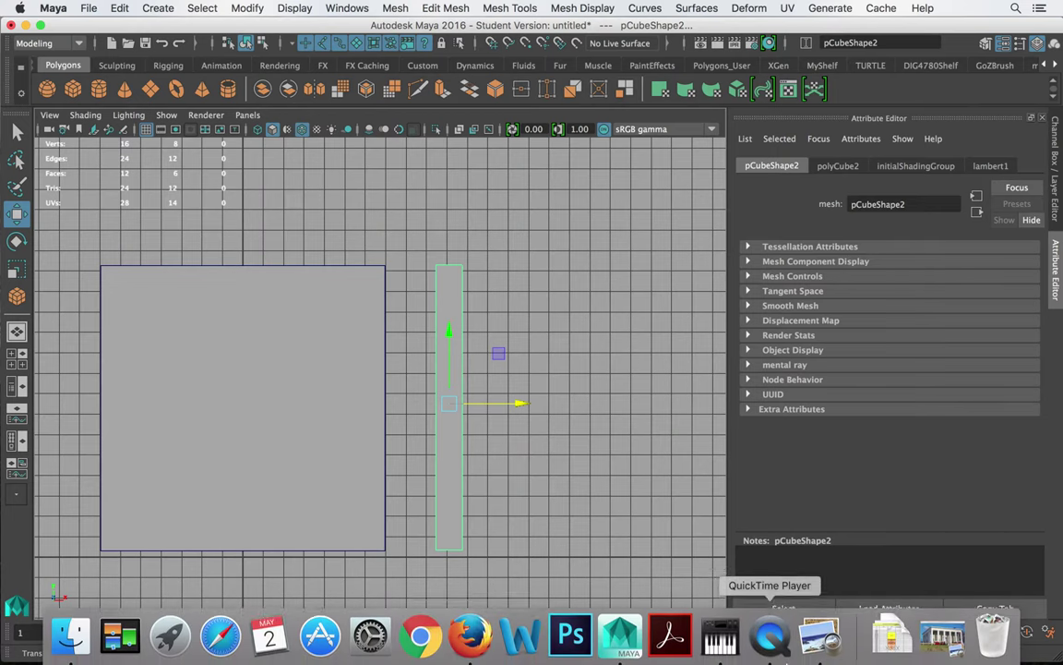
click(944, 642)
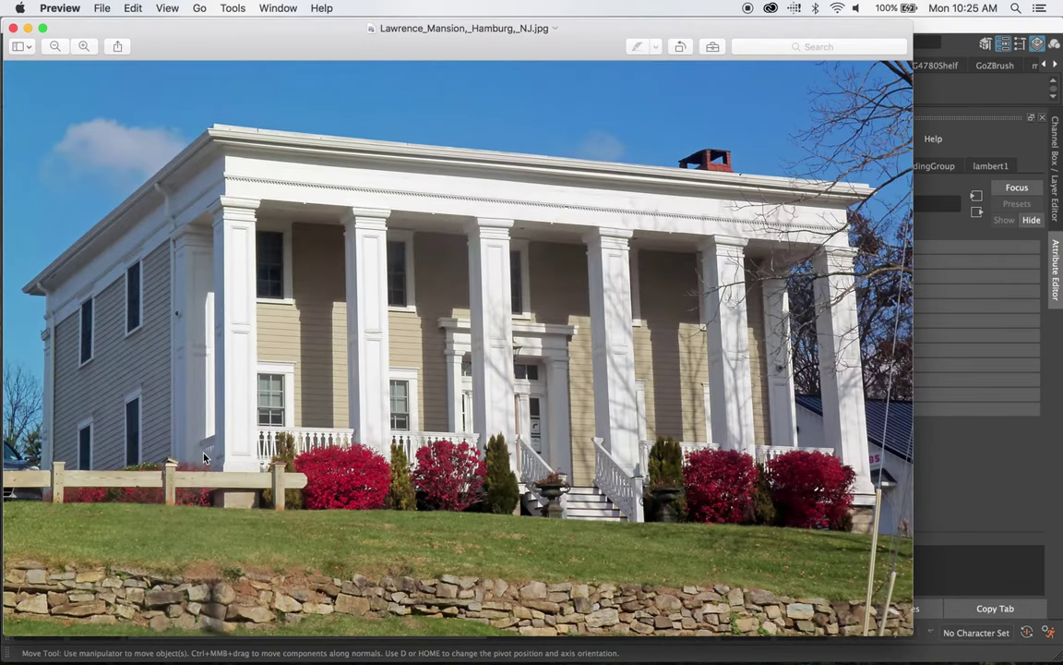
click(28, 29)
mouse_move(509, 406)
mouse_down()
mouse_move(485, 404)
mouse_move(503, 403)
mouse_move(496, 412)
mouse_up()
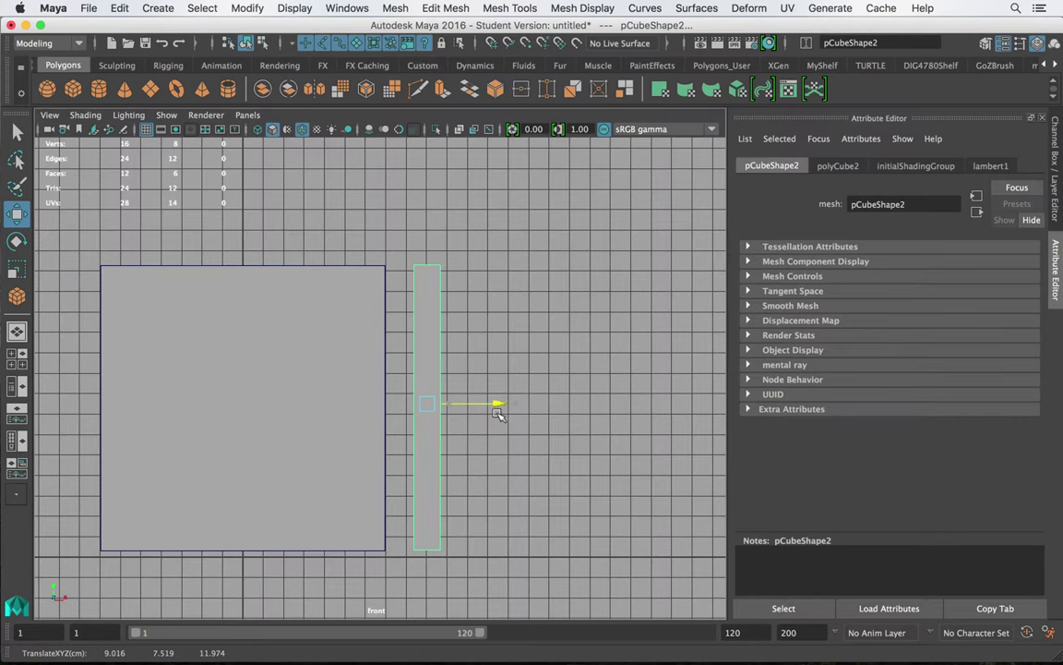
- Examine the column's placement in the perspective view and compare it with the row of columns in the reference photo
key(space)
click(656, 277)
key(space)
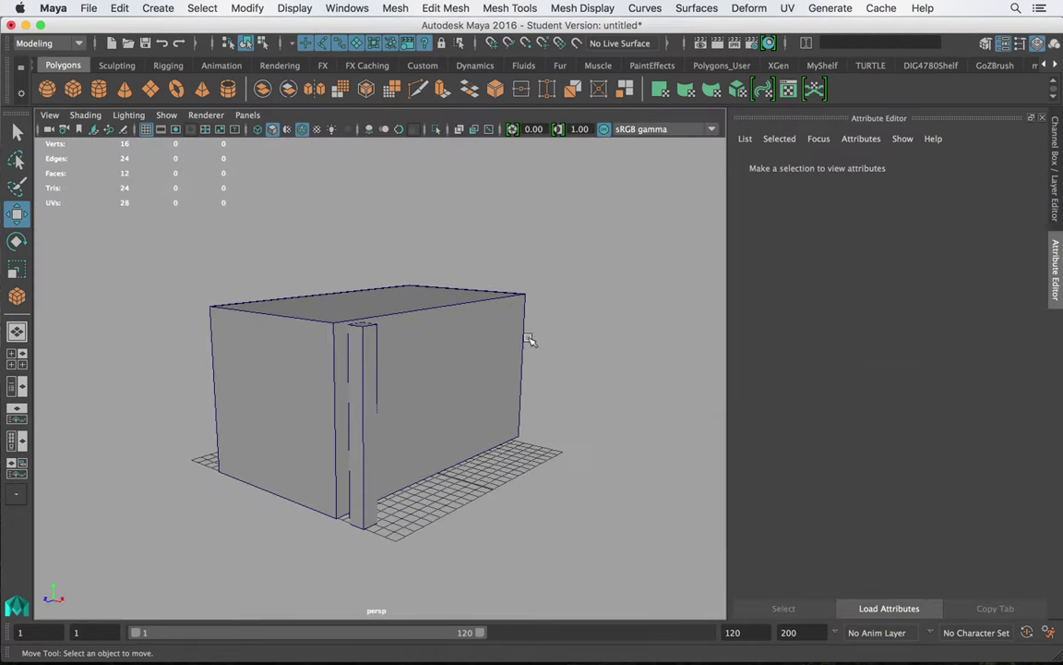
alt+drag(529, 340, 460, 344)
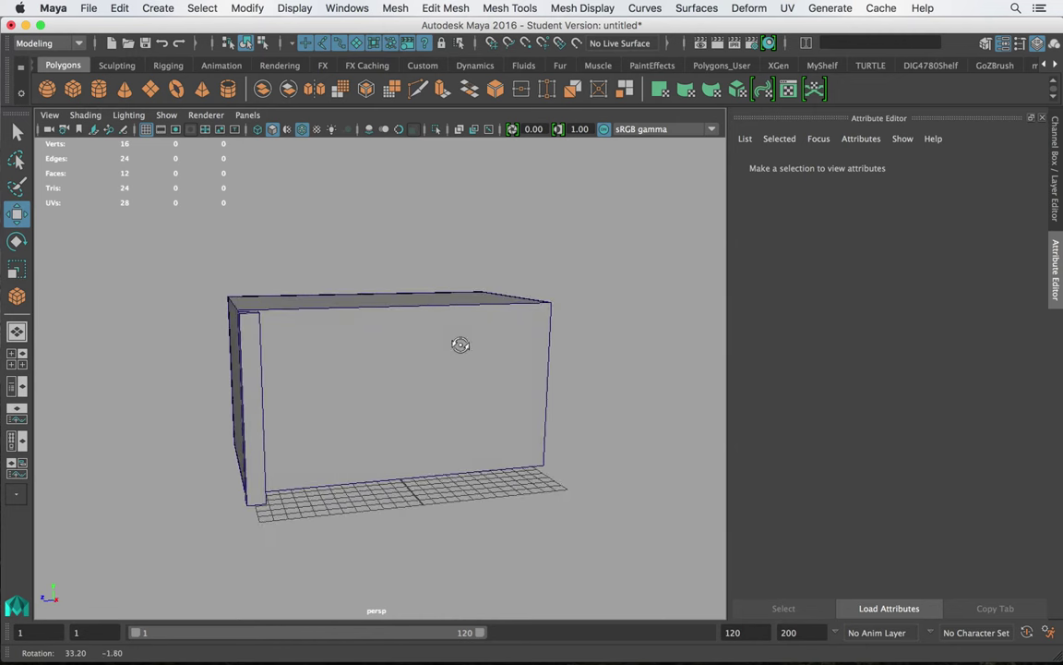
click(229, 408)
mouse_move(771, 642)
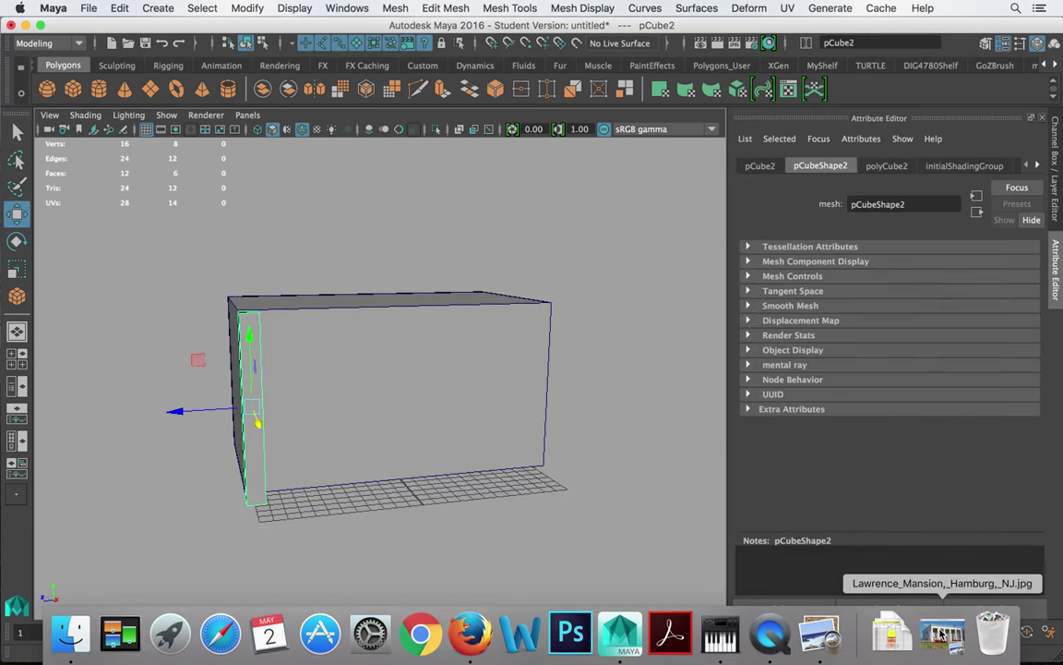
click(941, 637)
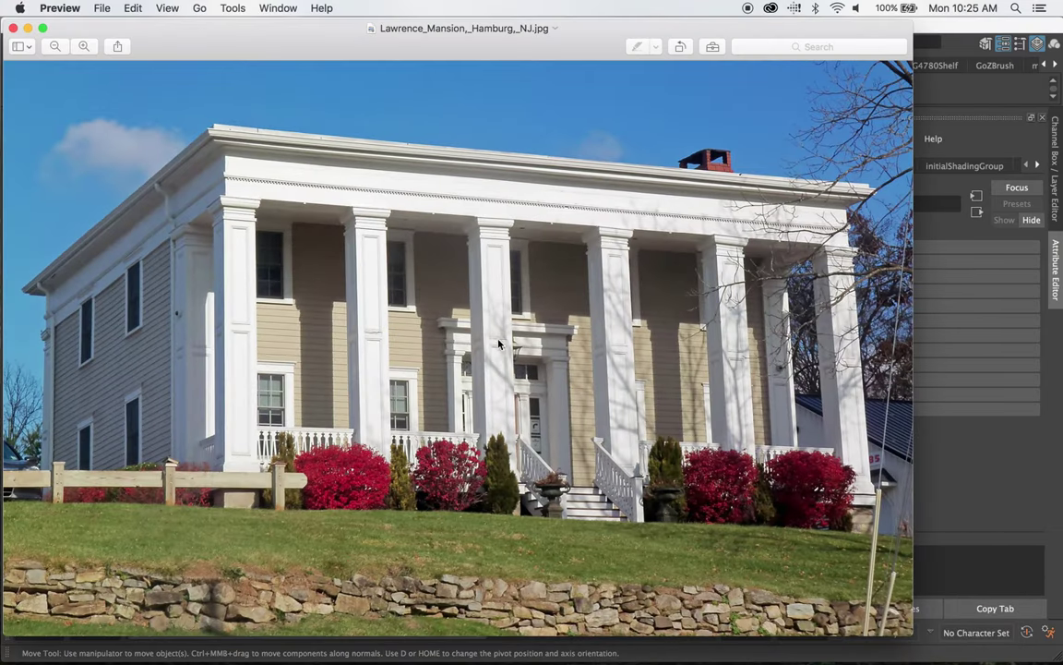
click(28, 28)
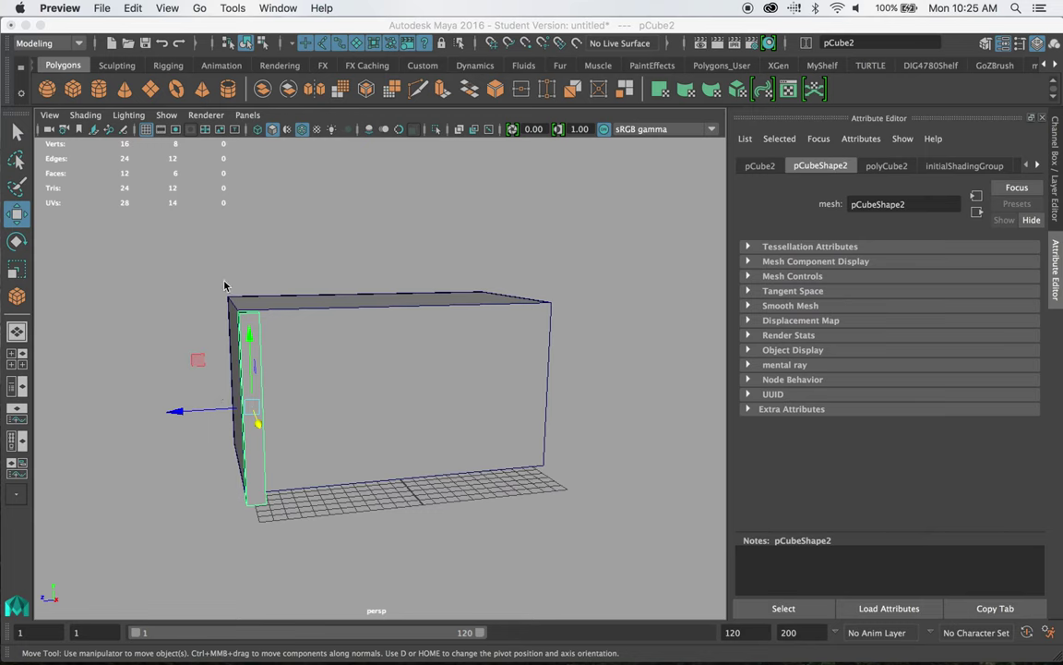
click(184, 221)
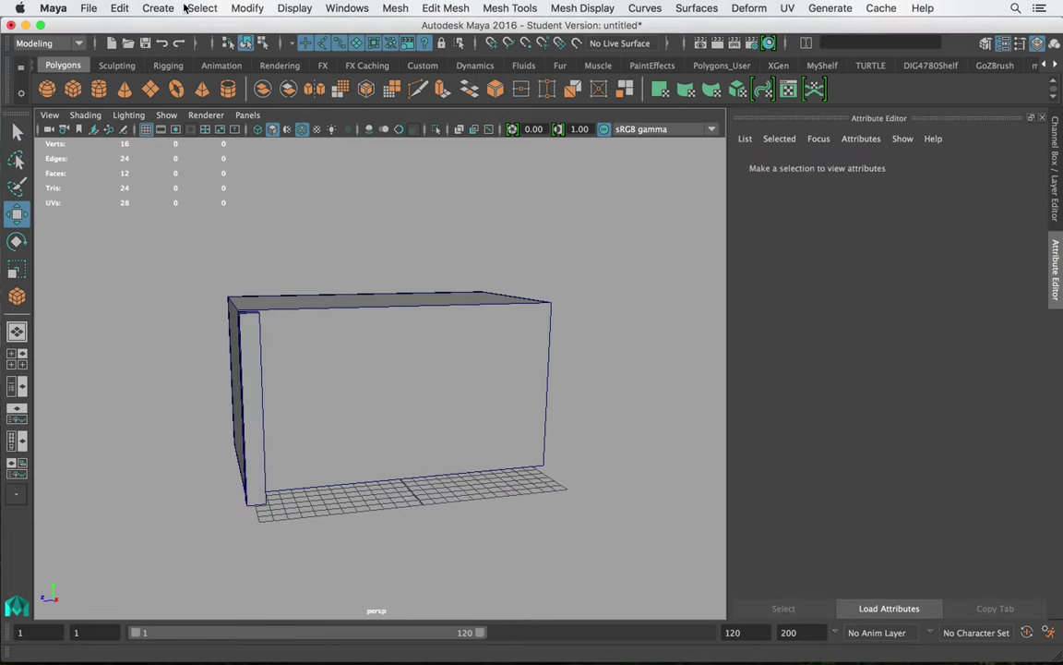
- Duplicate the front column three times and space the copies along Z across the box's long front side
click(230, 366)
alt+drag(249, 361, 282, 378)
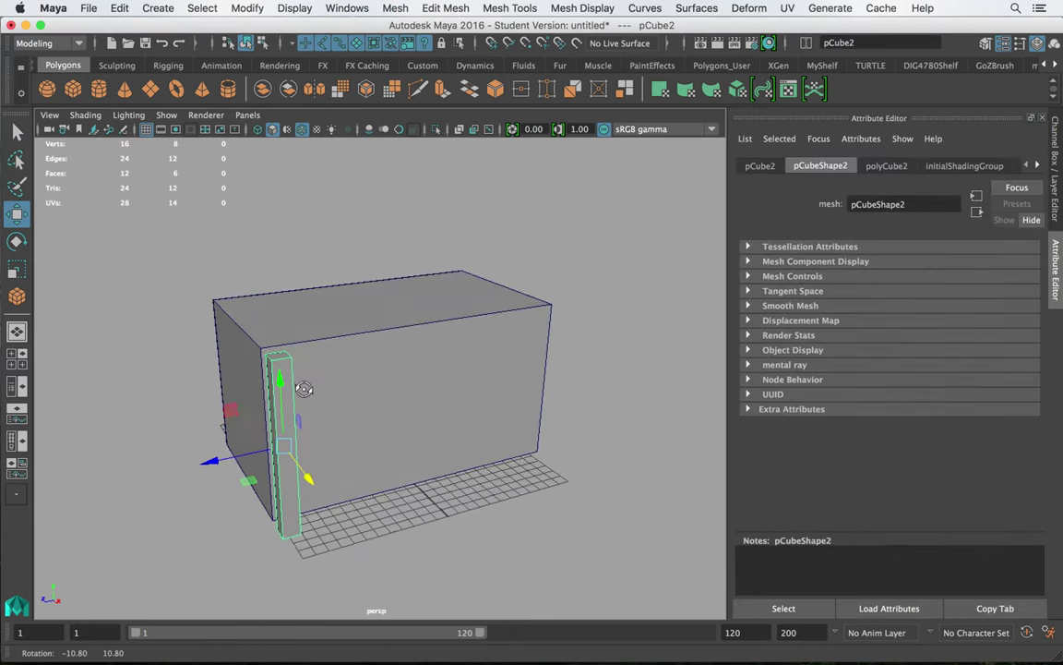
click(149, 8)
mouse_move(136, 5)
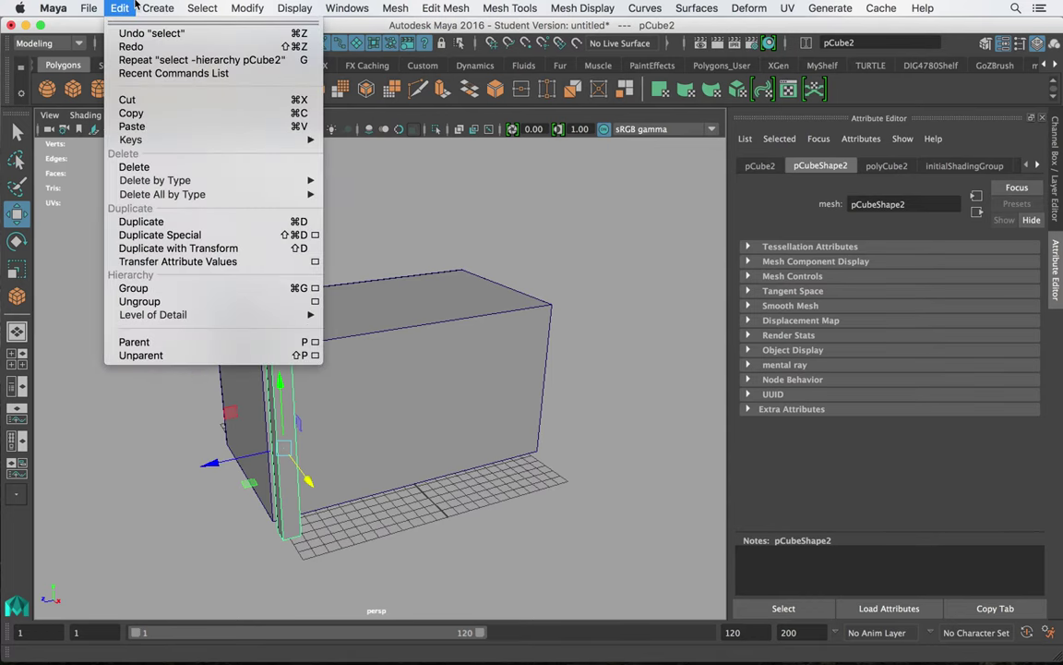
click(296, 224)
drag(215, 460, 330, 447)
key(ctrl+d)
alt+drag(331, 406, 369, 397)
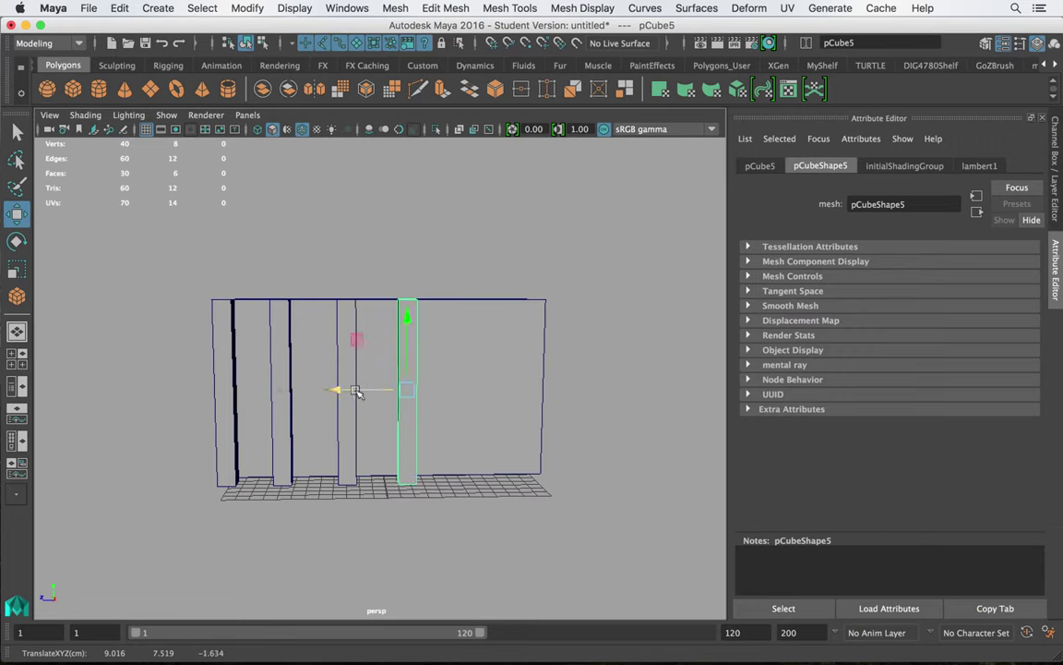
- Add two more column duplicates along Z, continuing the row to the box's far front corner
key(super+d)
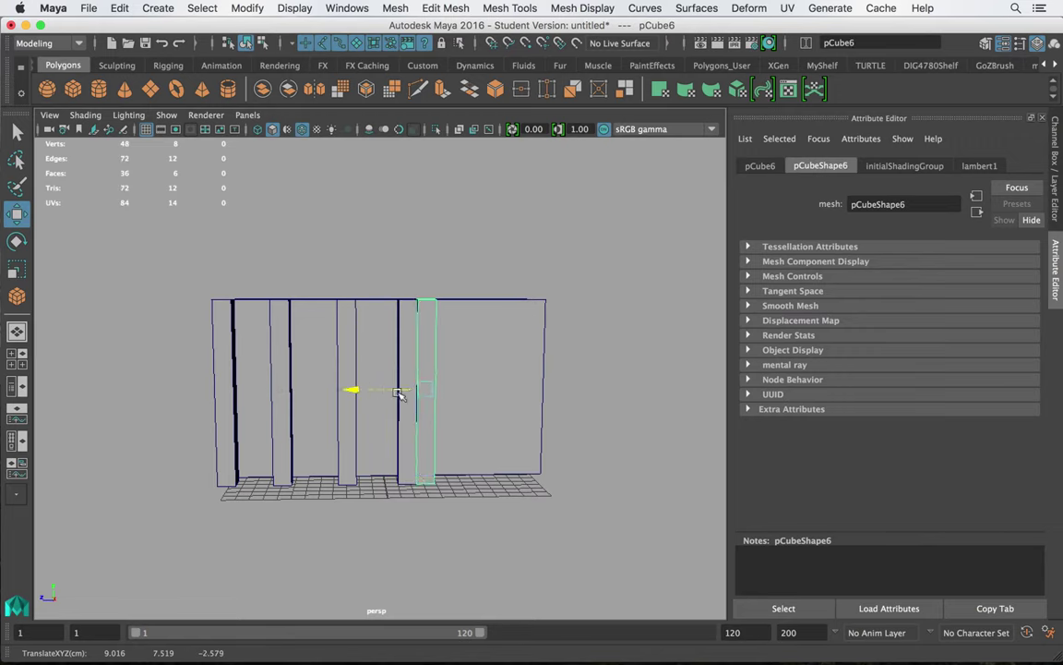
drag(349, 391, 477, 397)
key(super+d)
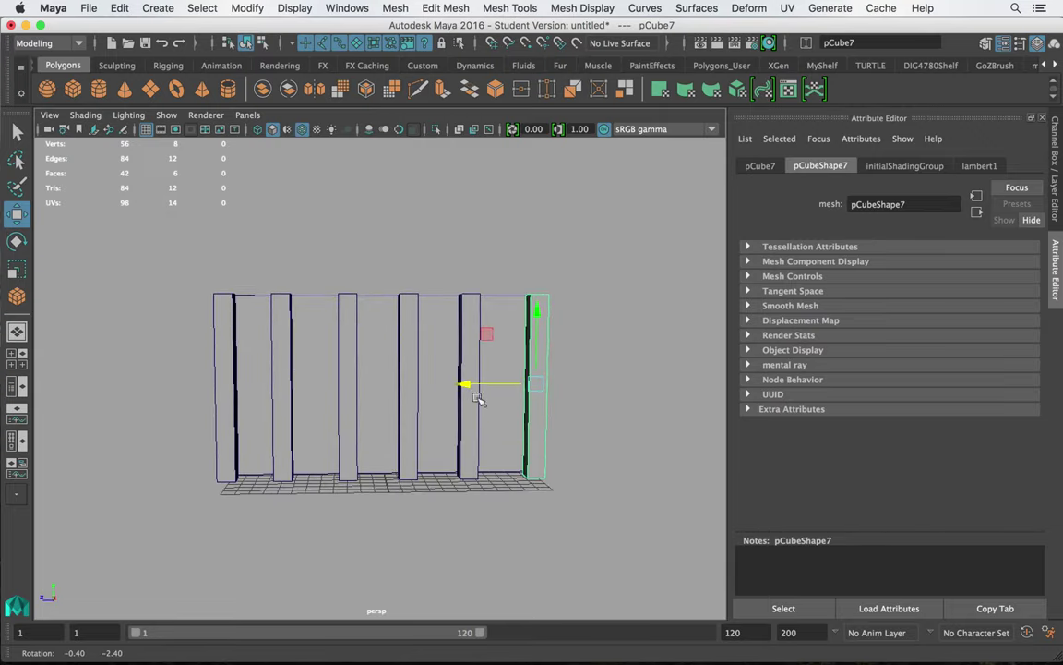
alt+drag(385, 406, 451, 341)
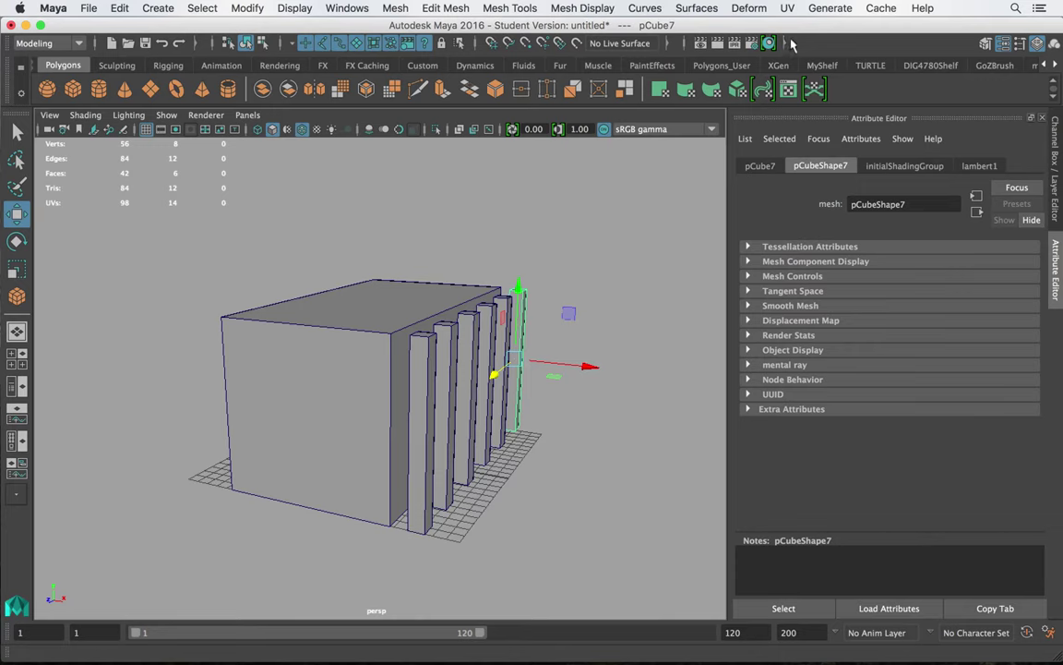
alt+drag(577, 312, 606, 296)
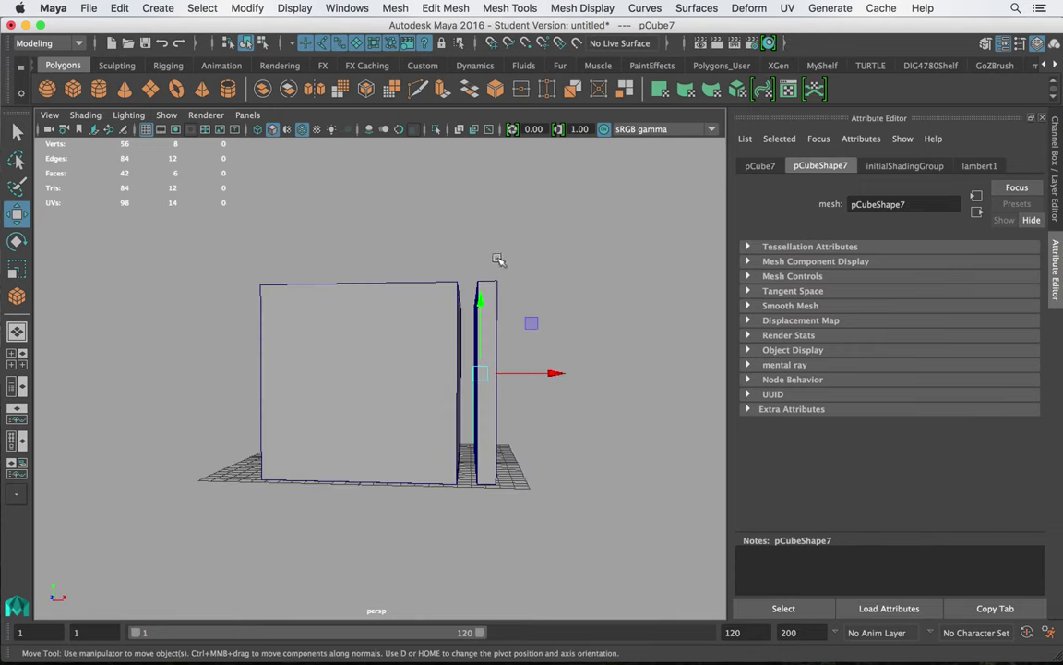
drag(540, 498, 646, 426)
click(476, 234)
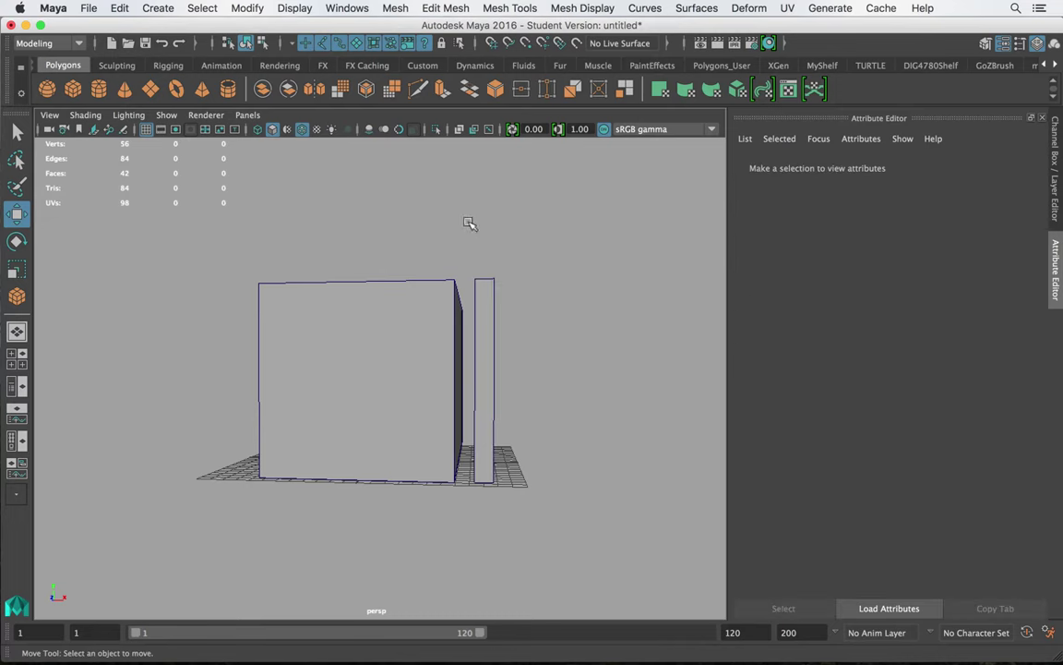
drag(470, 223, 586, 531)
right_click(523, 214)
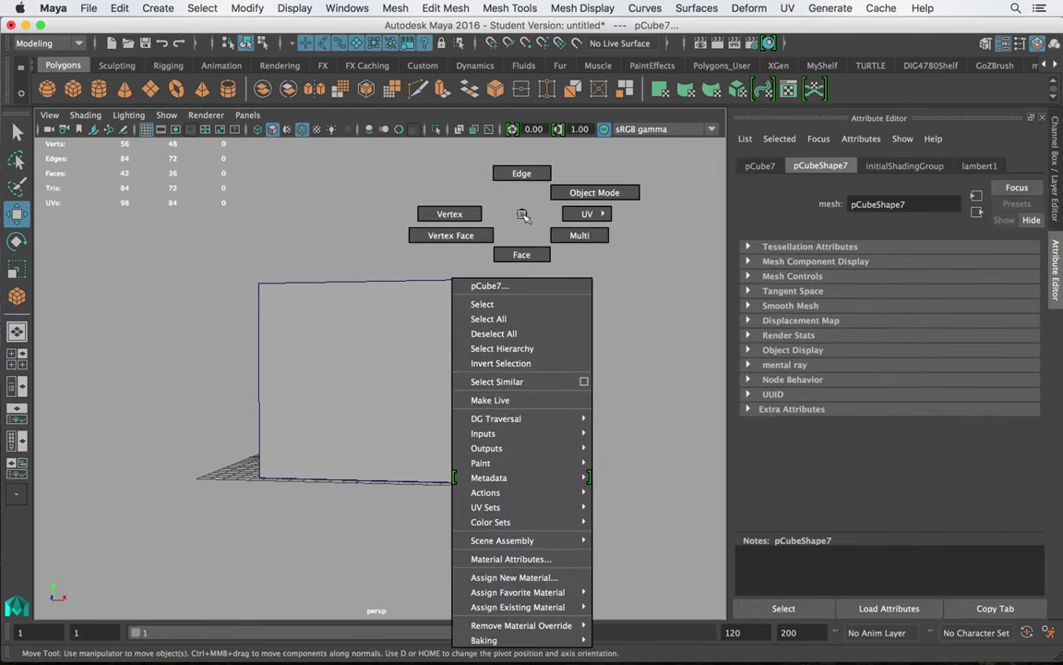
click(456, 263)
click(453, 304)
right_drag(411, 224, 449, 203)
right_click(390, 224)
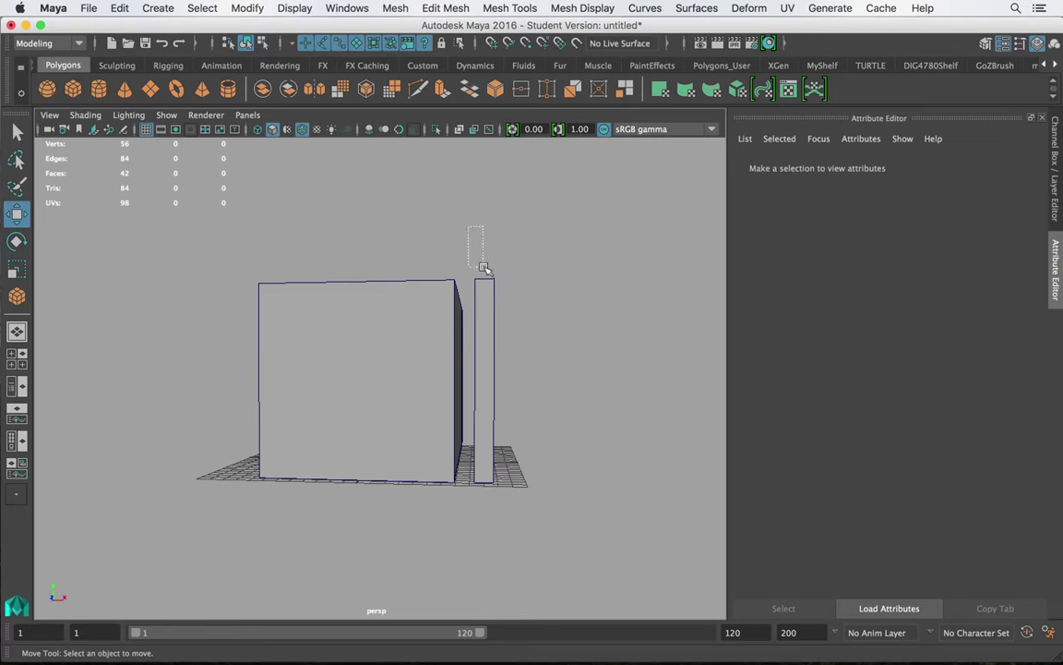
- Select all six front columns together, rename them Posts, and clear the selection
drag(483, 267, 624, 522)
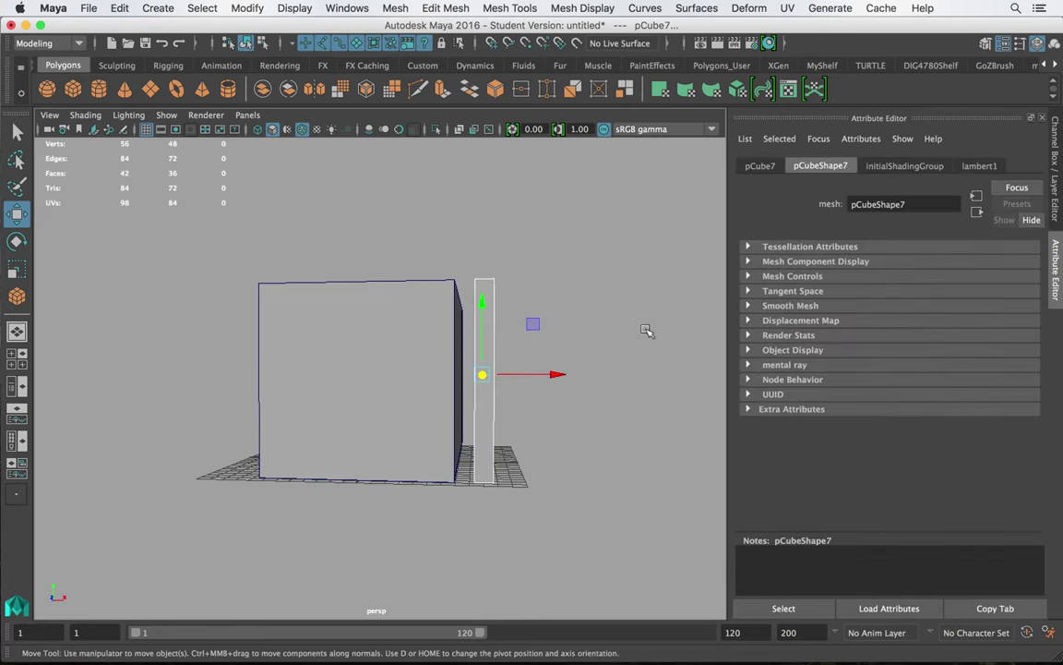
click(787, 43)
click(805, 43)
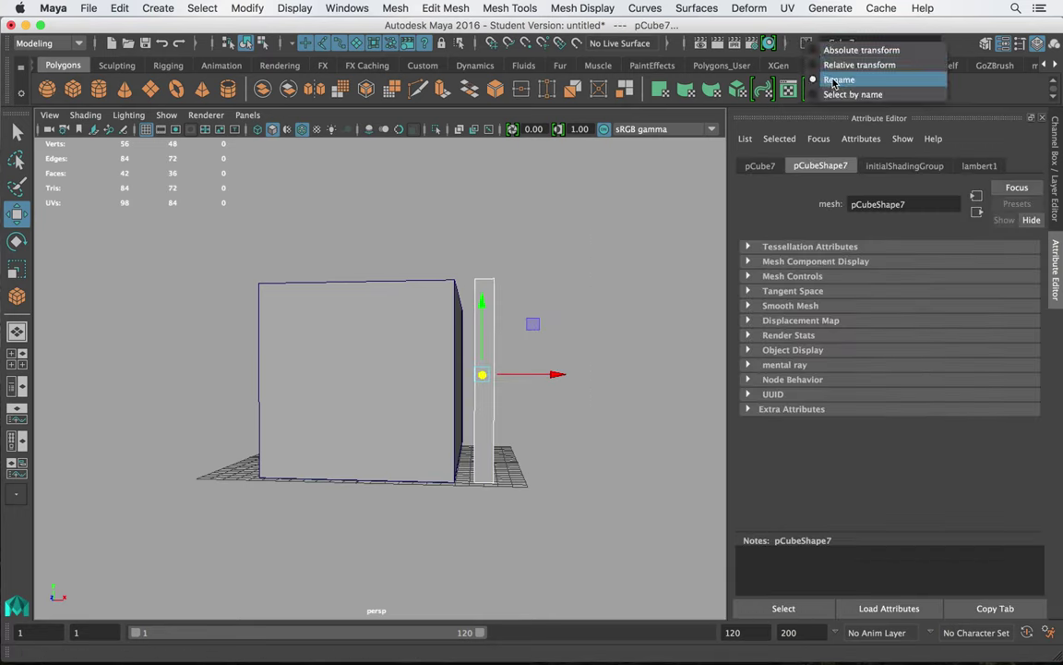
click(752, 73)
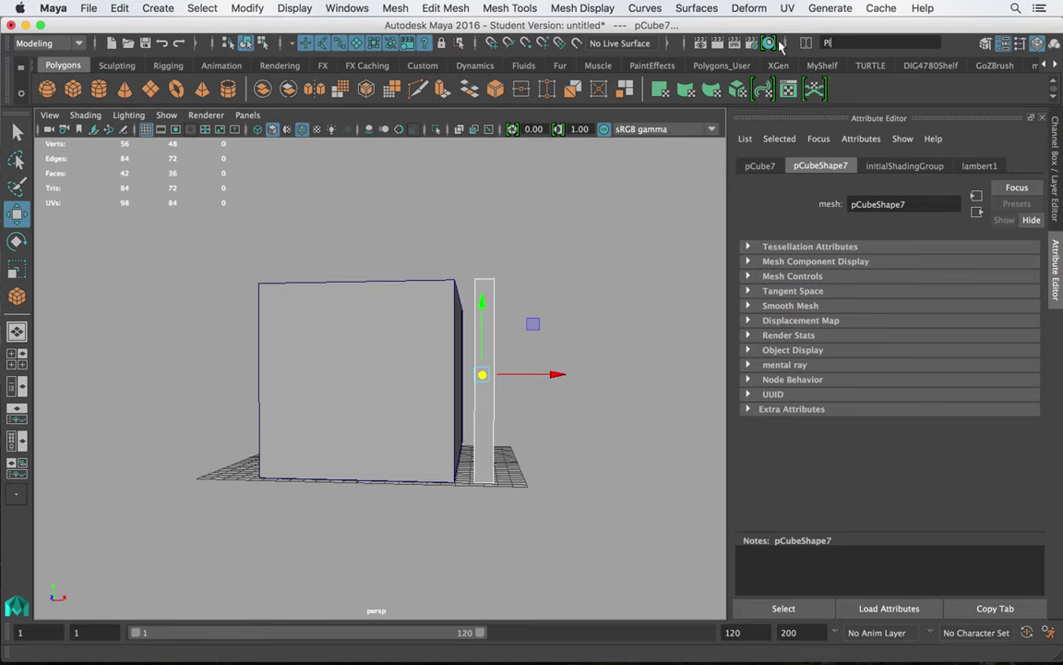
text(Posts5)
key(Return)
click(594, 256)
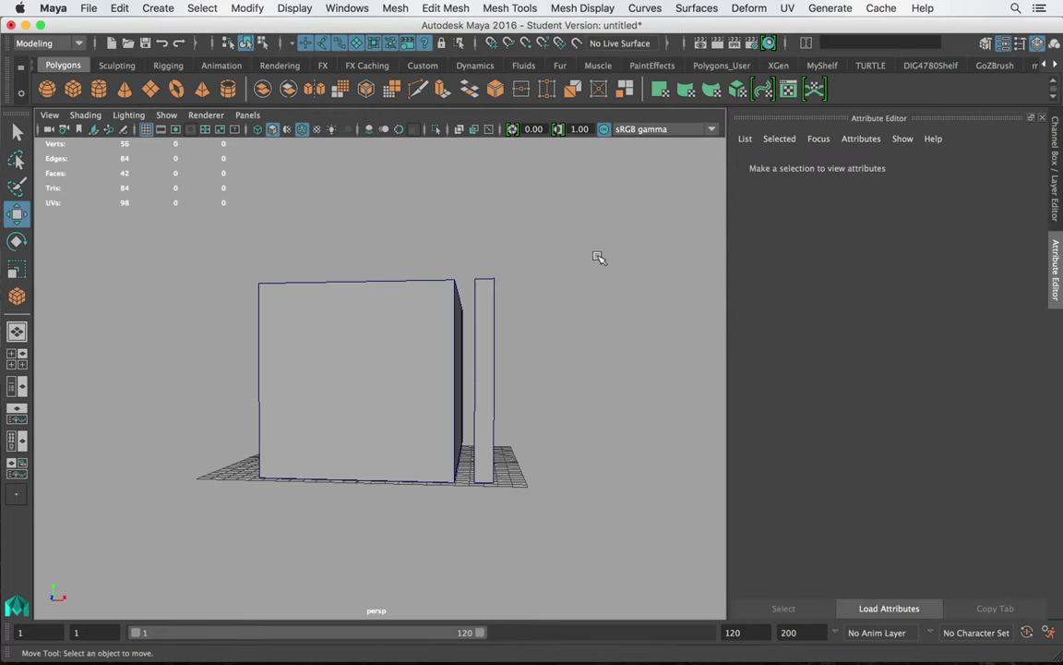
- Select the large box, rename it base, and deselect it
alt+drag(596, 256, 452, 303)
click(452, 303)
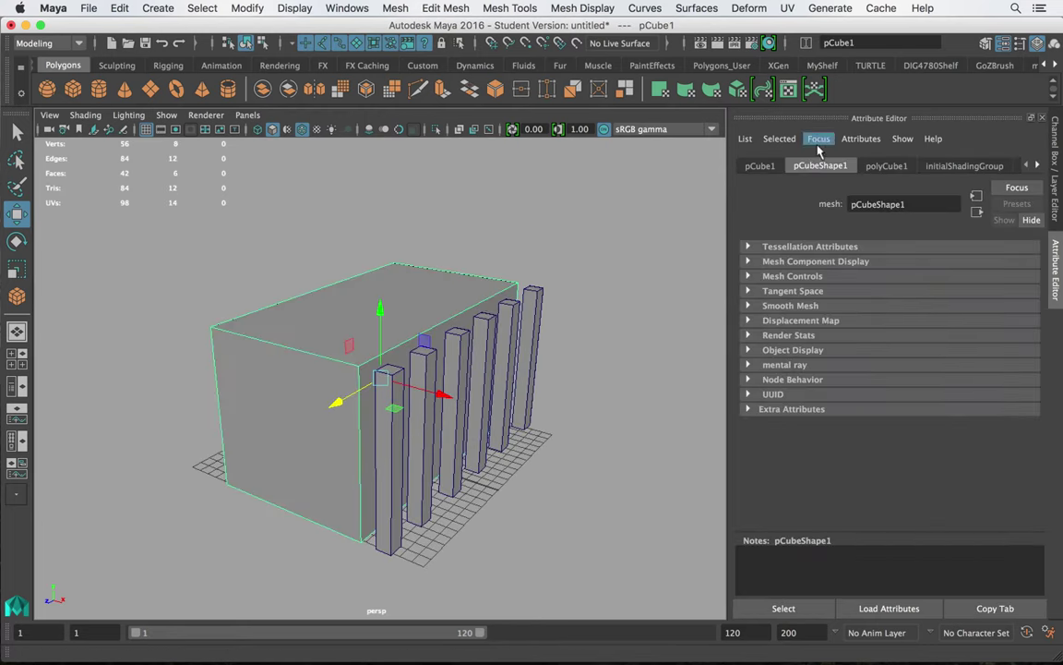
key(Return)
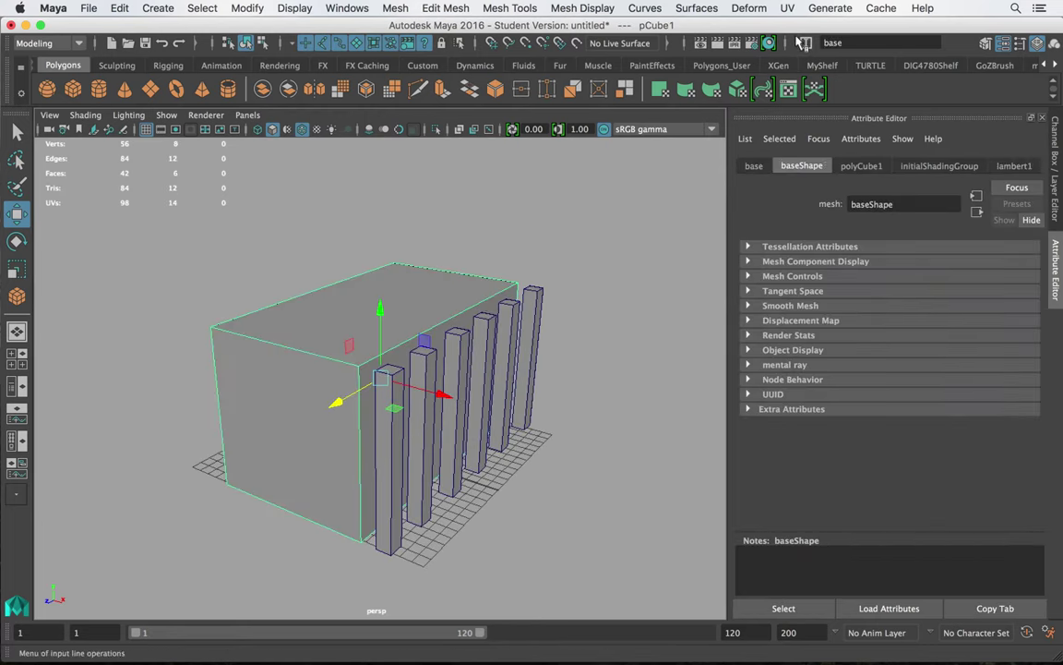
click(579, 269)
- Consult the reference photo and lower the base box's four top vertices in vertex mode
alt+drag(458, 273, 492, 368)
click(928, 651)
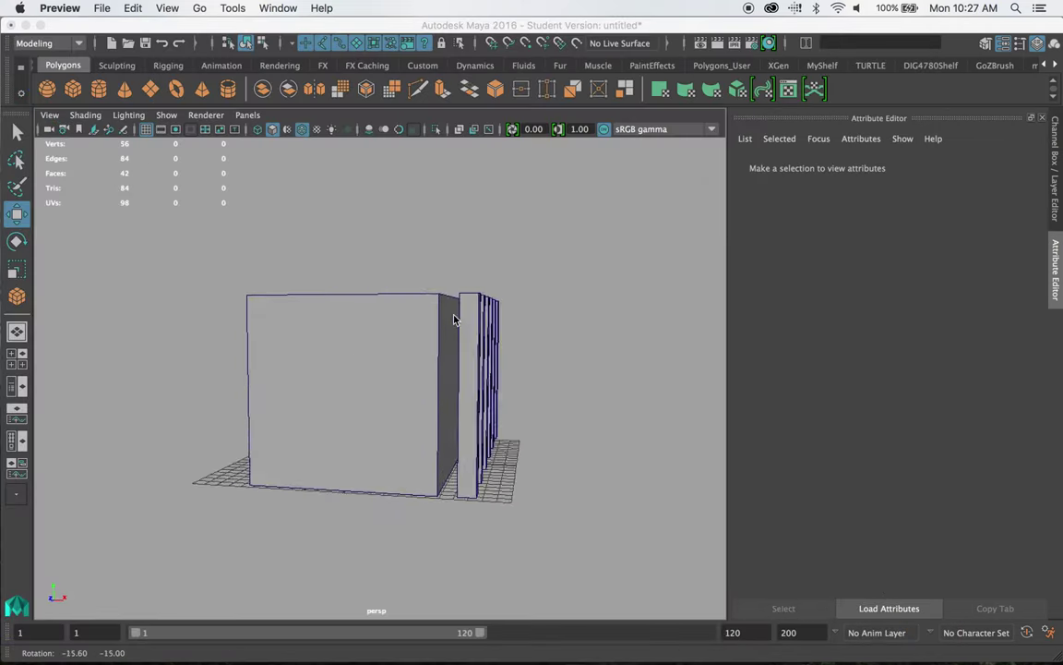
mouse_move(450, 315)
alt+mouse_down()
mouse_move(468, 316)
mouse_move(463, 322)
alt+mouse_up()
click(402, 331)
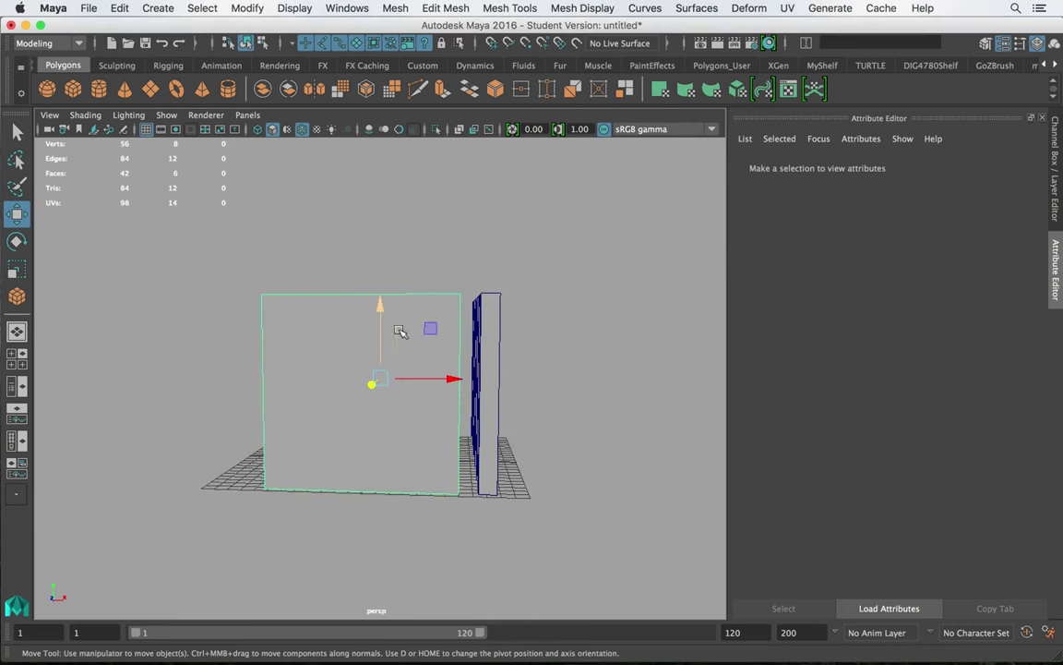
right_drag(451, 303, 379, 224)
drag(220, 241, 550, 343)
drag(379, 229, 382, 247)
- Lower the first post's four top vertices to about Y 12.52, matching the base box's top in the front view
right_drag(486, 298, 473, 279)
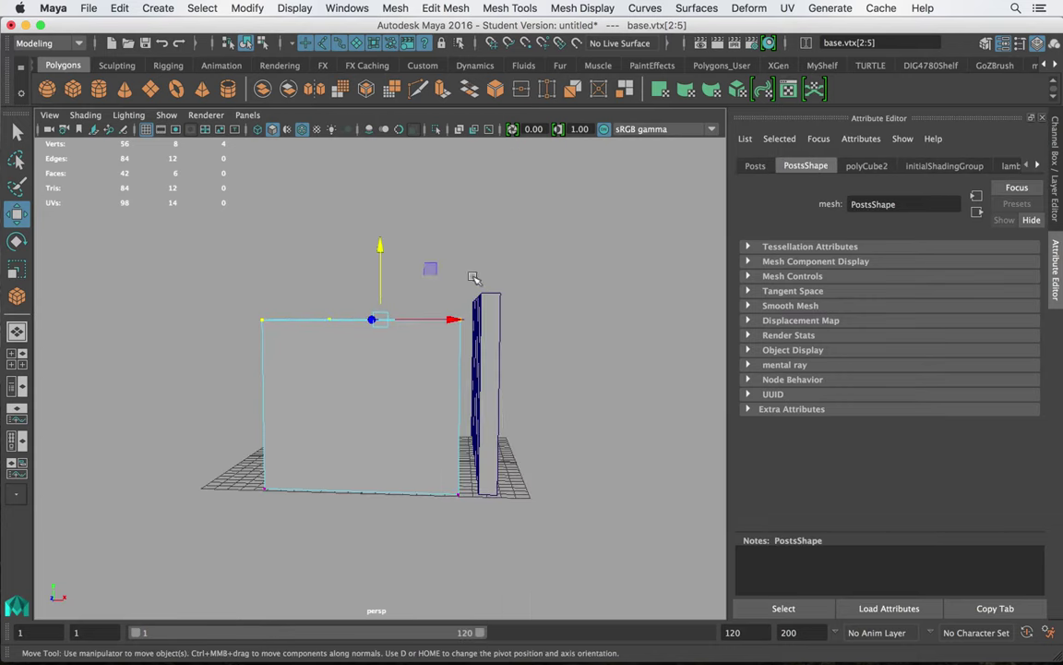
drag(602, 527, 482, 398)
right_drag(489, 328, 421, 221)
alt+drag(532, 291, 457, 282)
drag(405, 247, 406, 273)
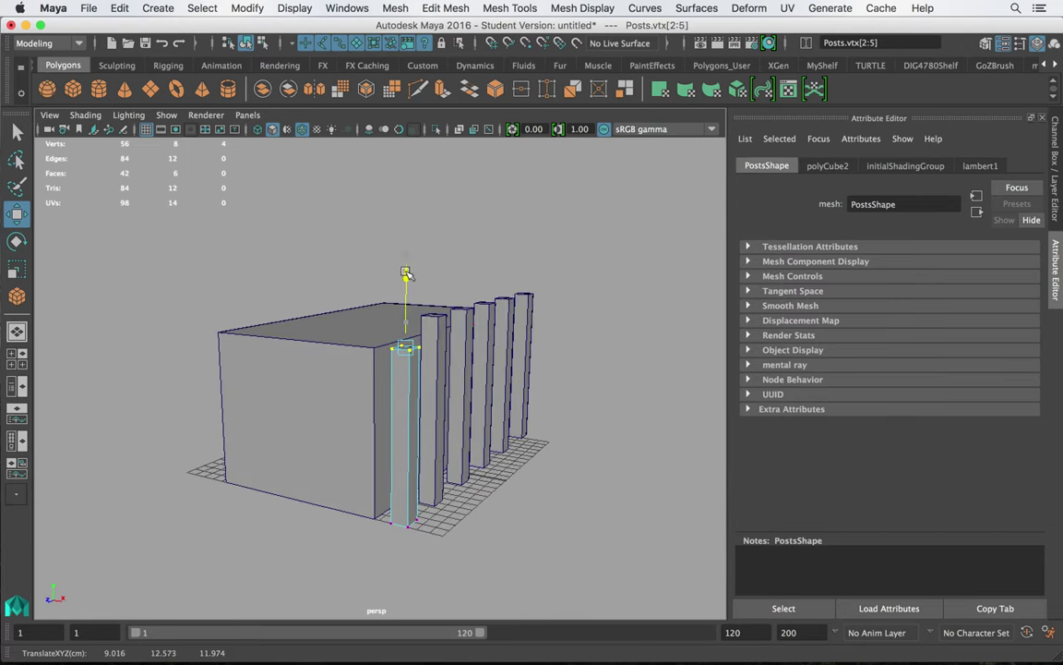
key(z)
key(space)
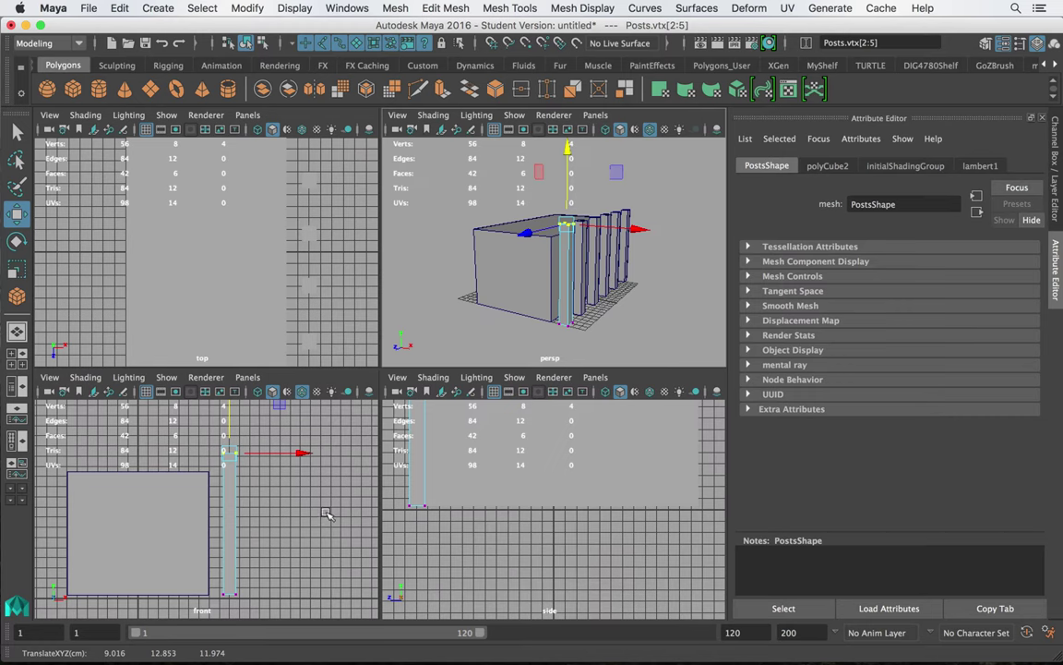
key(space)
drag(430, 222, 422, 254)
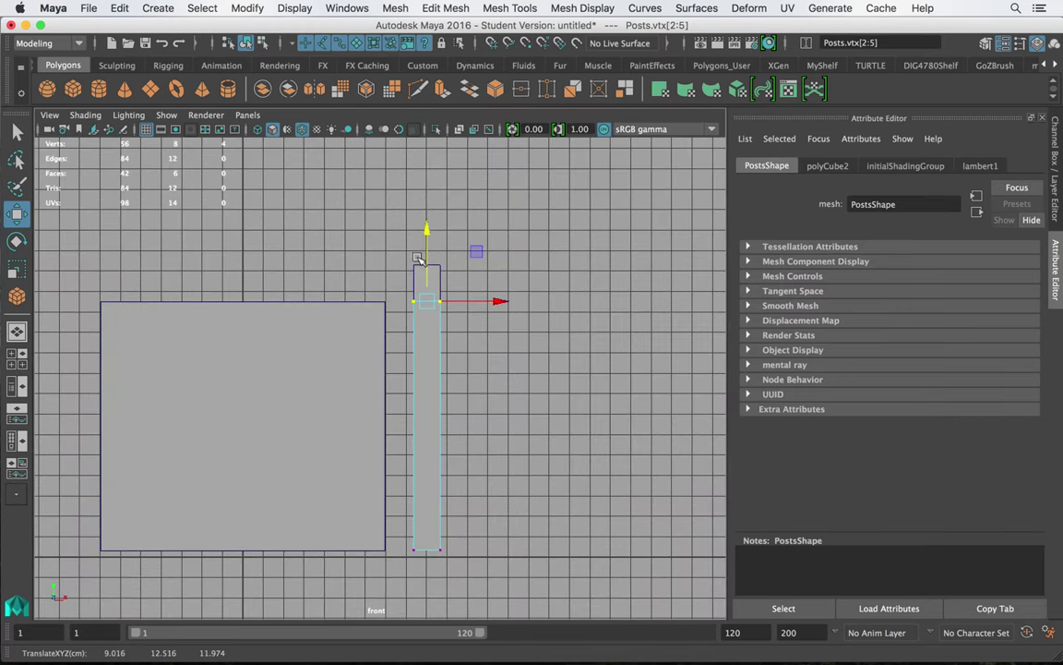
- Undo the vertex edits on the first post and on the base box's top
key(z)
key(z)
key(z)
key(z)
key(z)
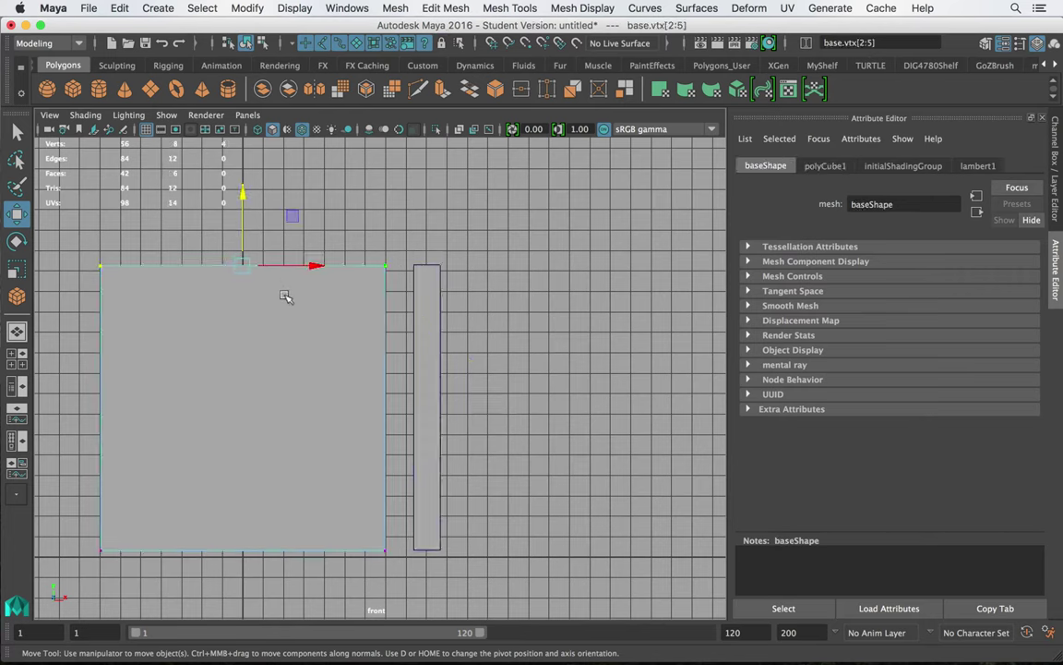
key(z)
- Return to object mode and scale the base and all posts down together in height, leaving nothing selected
right_drag(327, 303, 403, 201)
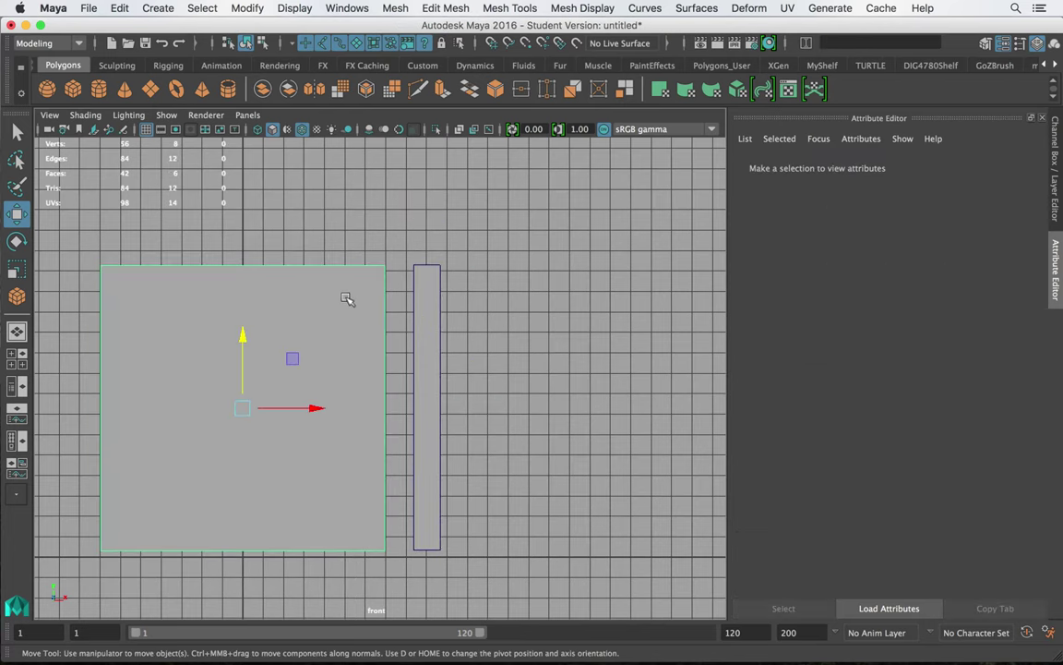
click(422, 326)
key(r)
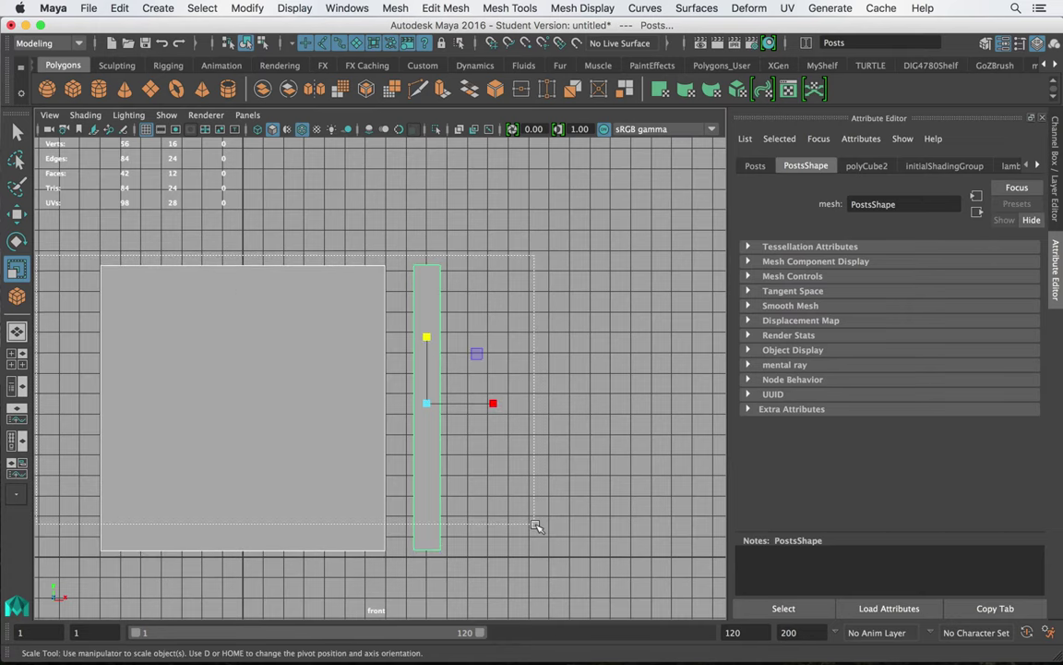
key(ctrl+d)
drag(425, 335, 428, 354)
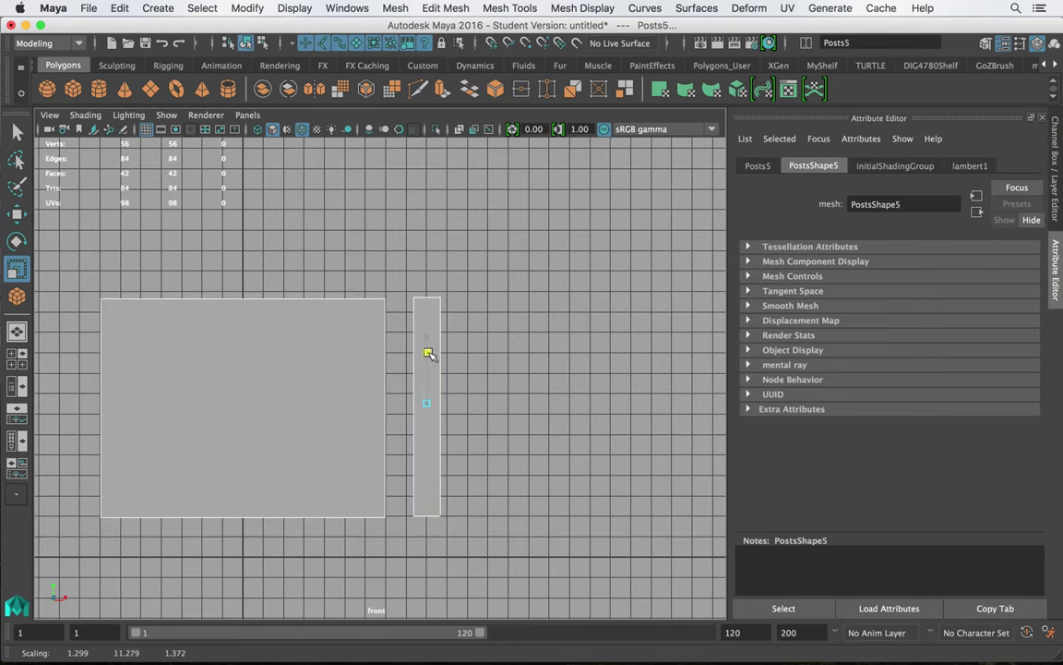
click(507, 297)
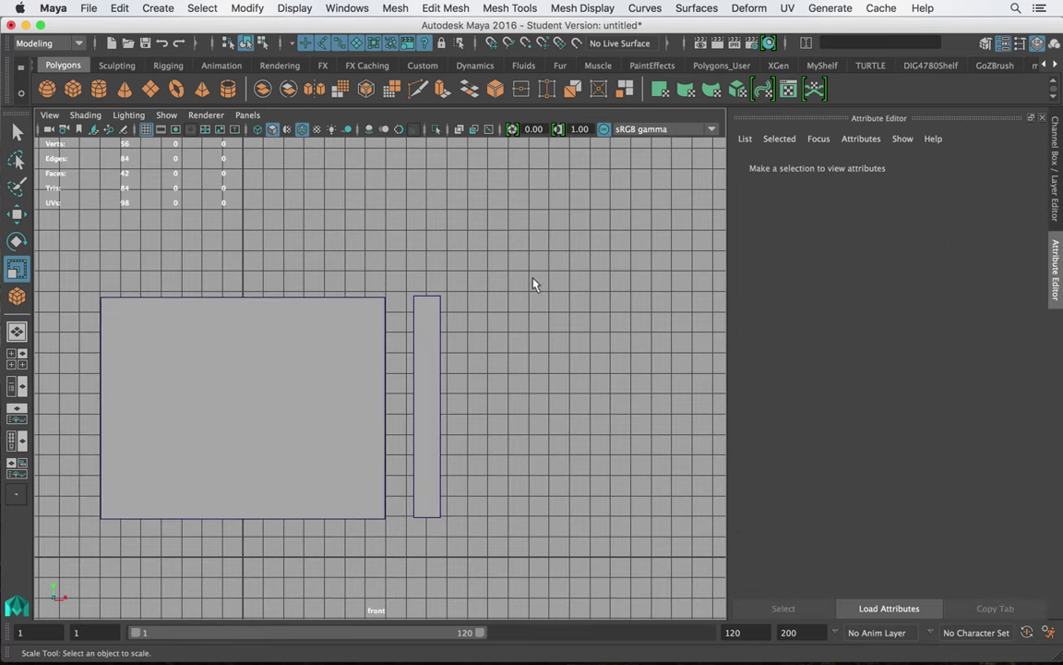
- Create a polygon cube in the perspective view, raise it to the base's top, scale it uniformly to about 14, and flatten it into a slab
key(space)
key(space)
alt+drag(562, 289, 522, 334)
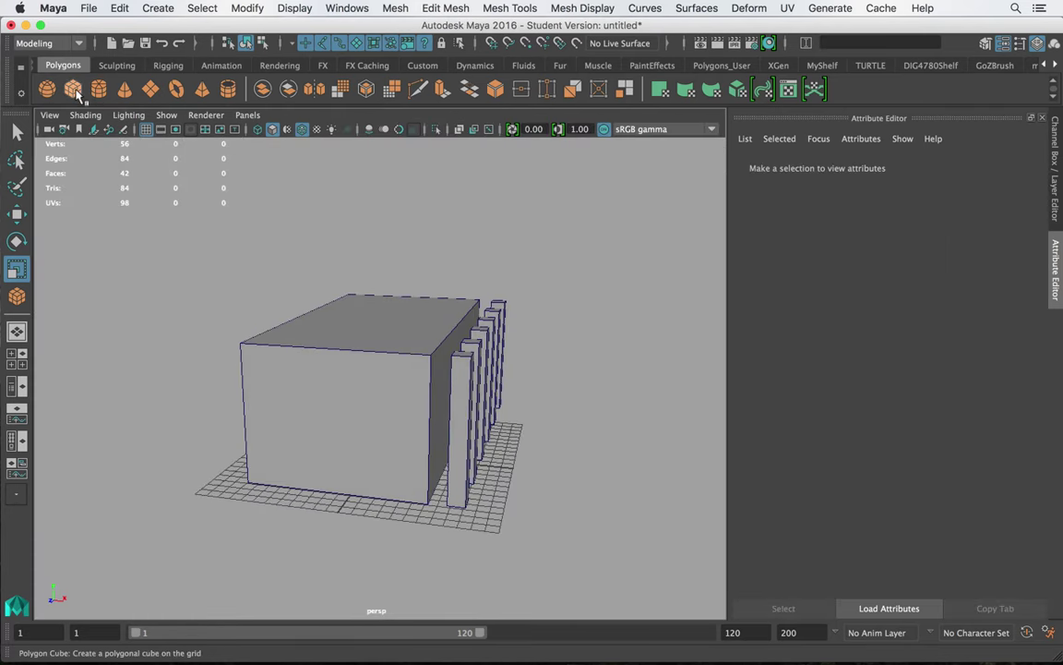
click(74, 89)
key(w)
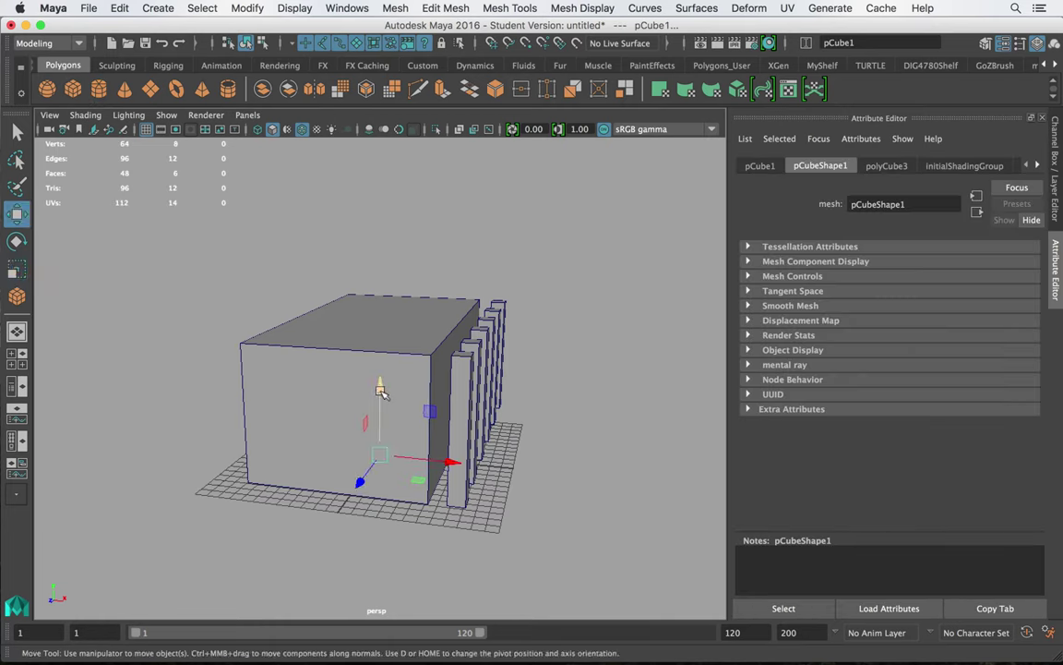
drag(380, 387, 412, 238)
key(r)
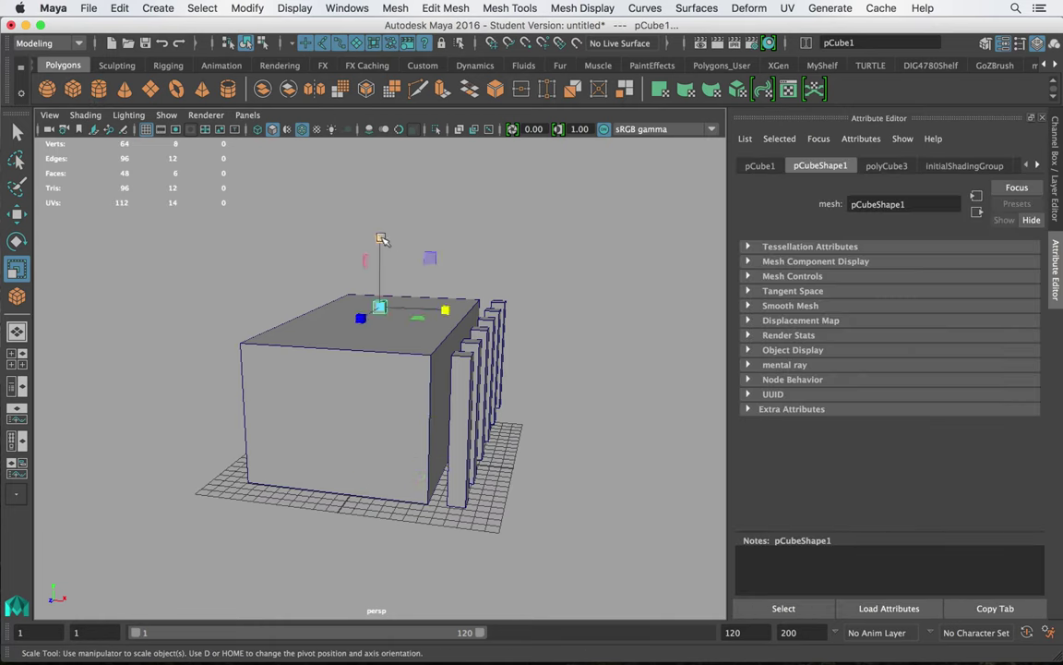
drag(379, 306, 510, 305)
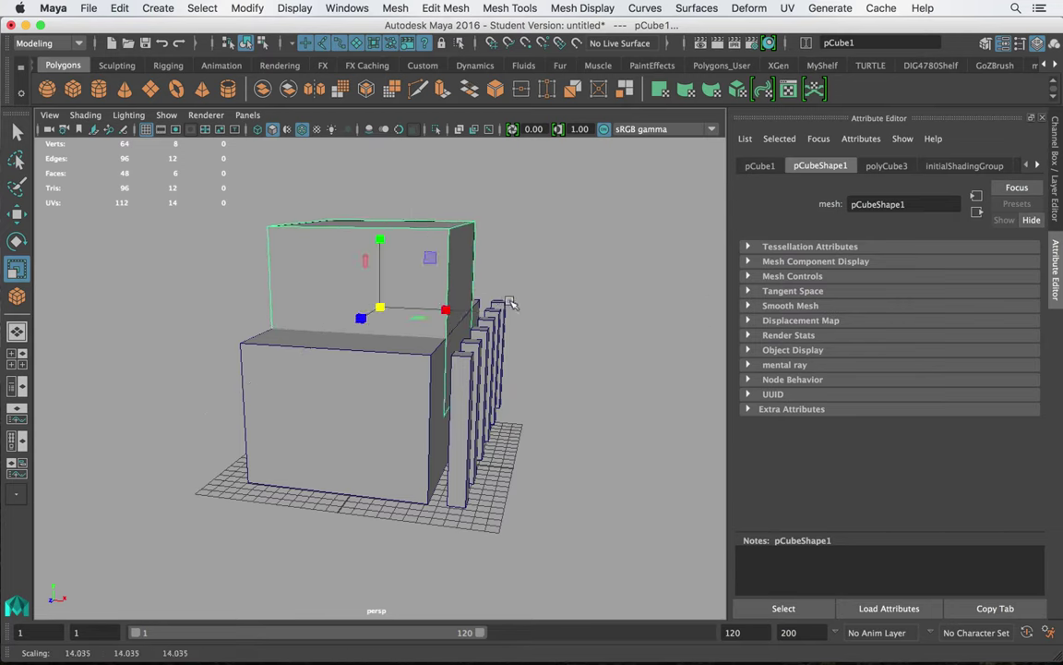
drag(395, 231, 395, 278)
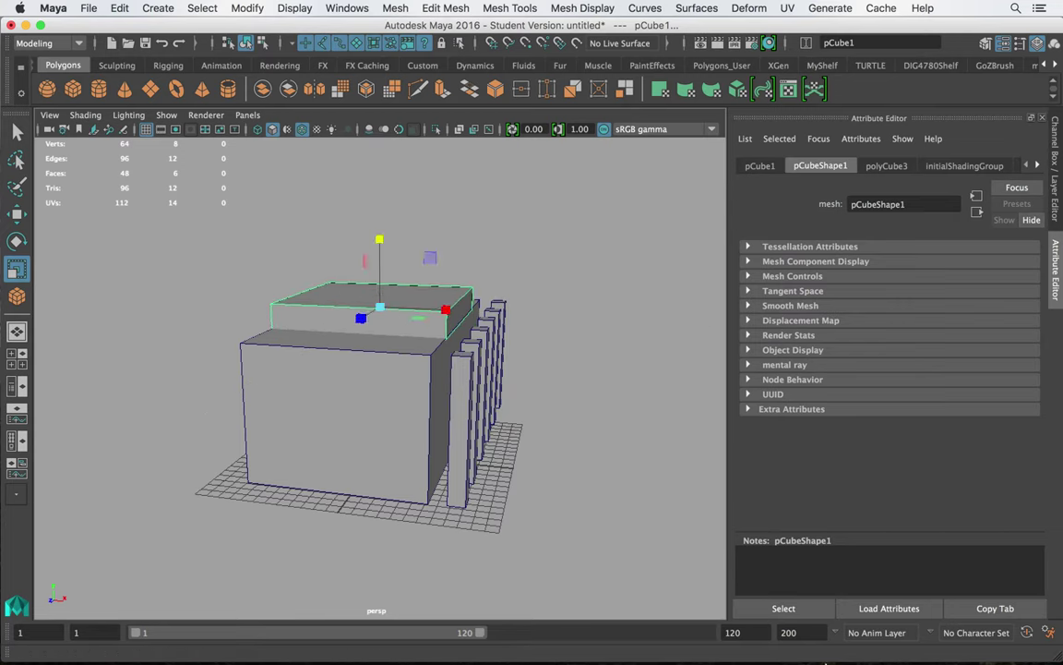
- Consult the Lawrence Mansion reference photo for the proportions of the band above the columns and return to Maya
click(820, 635)
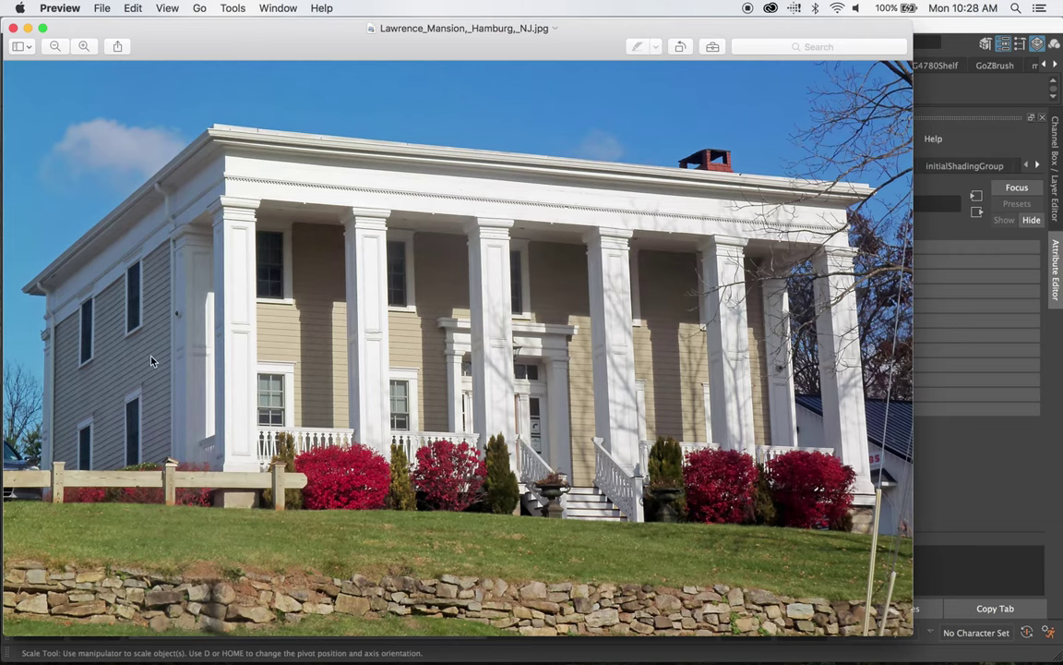
click(28, 28)
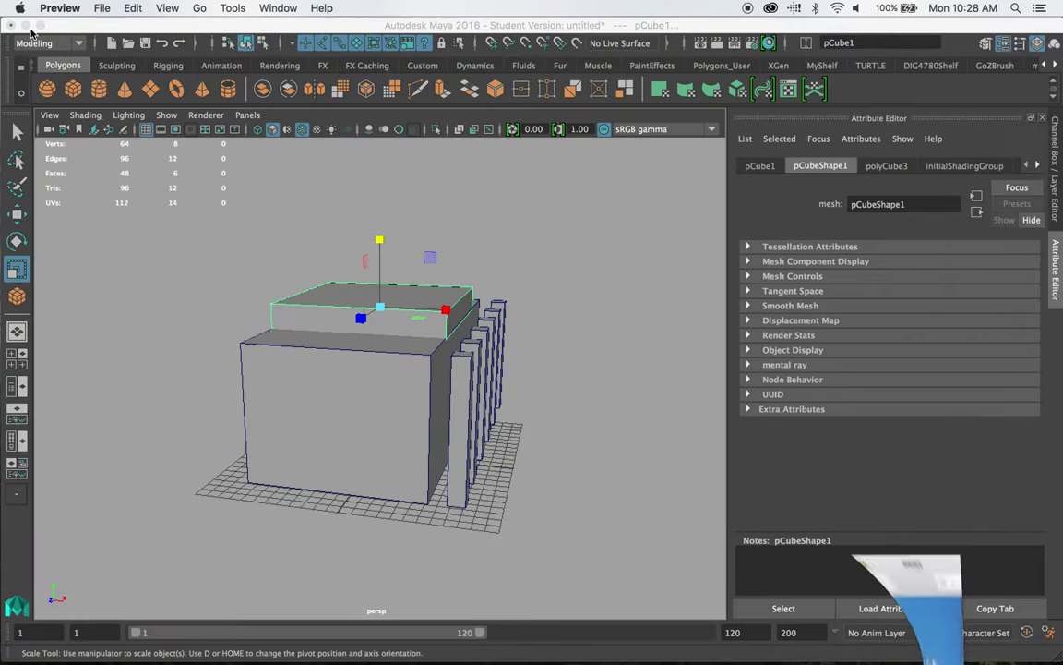
click(378, 241)
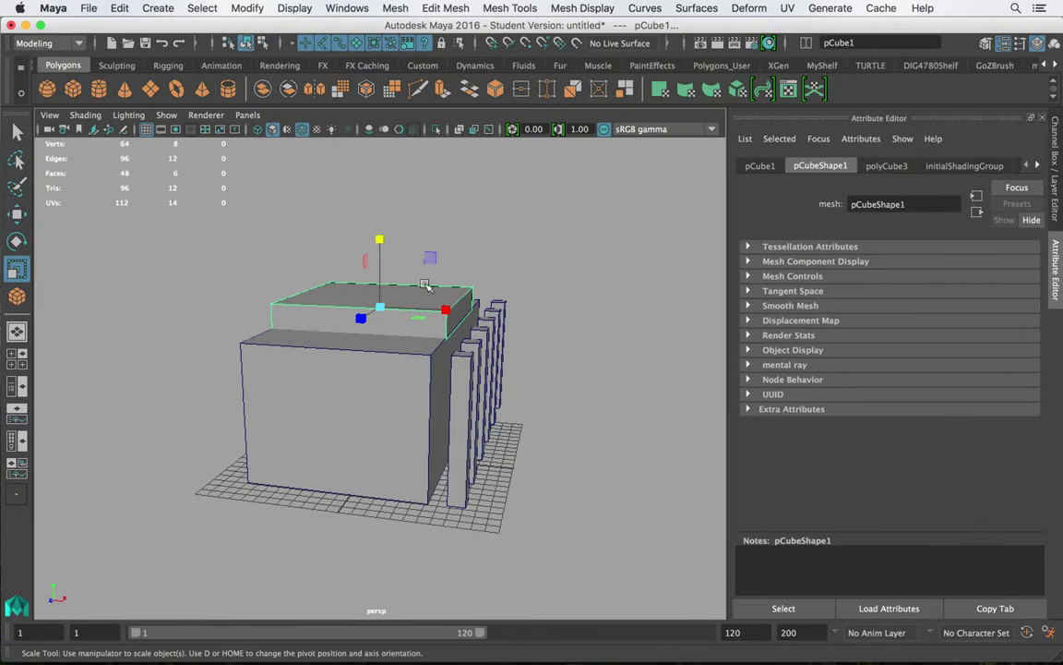
- Move the slab toward one end of the base and lower it to the base's foot, at about Z 11.46
alt+drag(416, 303, 287, 384)
key(w)
drag(310, 270, 311, 402)
alt+drag(398, 399, 349, 381)
alt+middle_drag(308, 378, 396, 359)
alt+right_drag(398, 358, 527, 399)
click(380, 360)
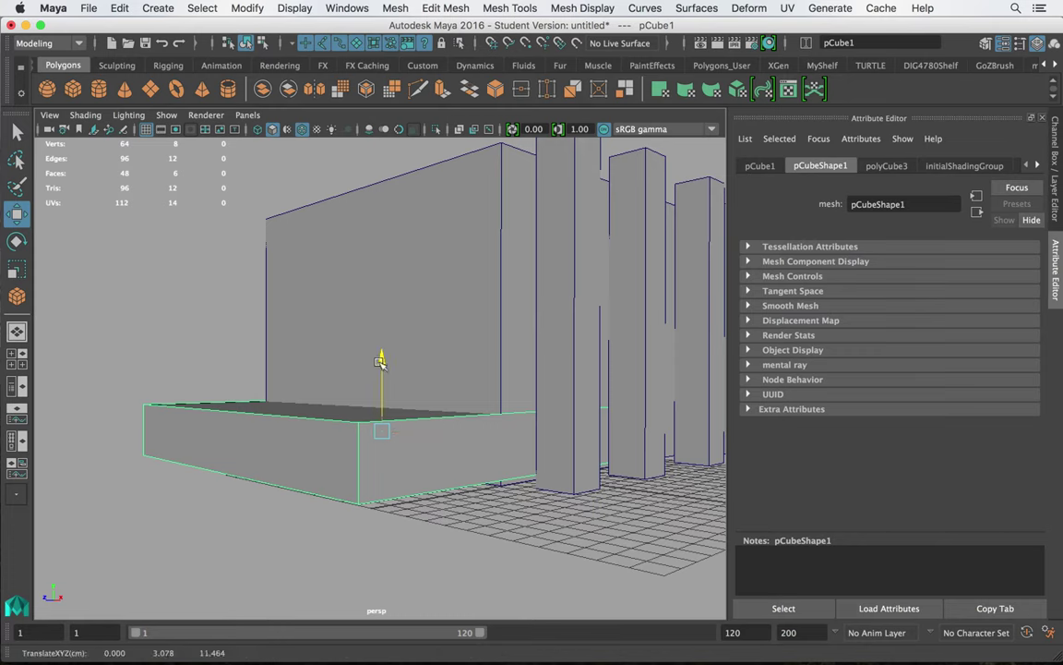
- Try stacking duplicates of the slab up the base to gauge its height, and delete the duplicates
key(ctrl+d)
drag(379, 373, 479, 339)
key(ctrl+d)
key(ctrl+d)
key(Delete)
click(469, 405)
key(Delete)
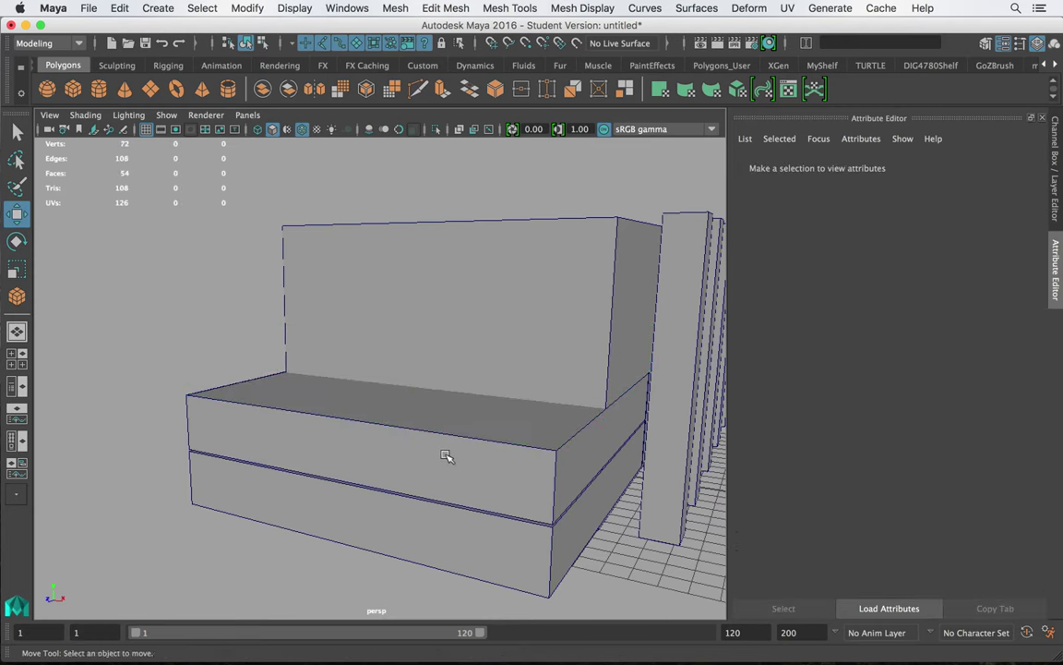
click(444, 456)
key(Delete)
- Scale the slab at the base's foot thinner in height
click(444, 522)
key(r)
drag(443, 399, 439, 315)
- Stack six duplicates of the thinner slab up the base as a height gauge, and delete them
key(ctrl+d)
key(w)
key(ctrl+d)
key(ctrl+d)
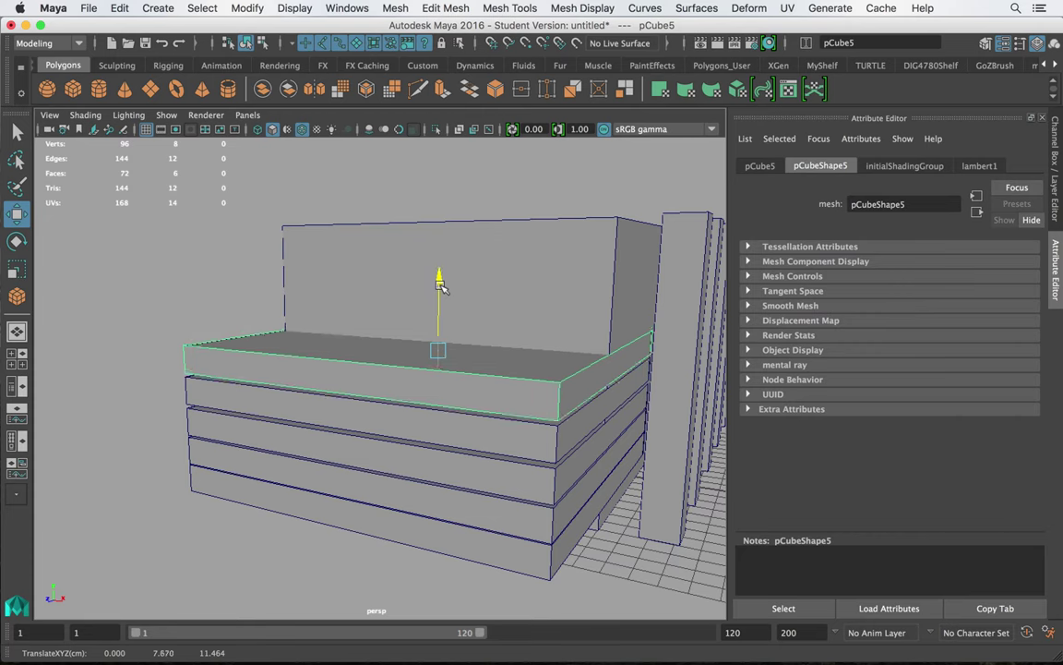
key(ctrl+d)
drag(441, 282, 214, 251)
key(ctrl+d)
drag(215, 404, 219, 417)
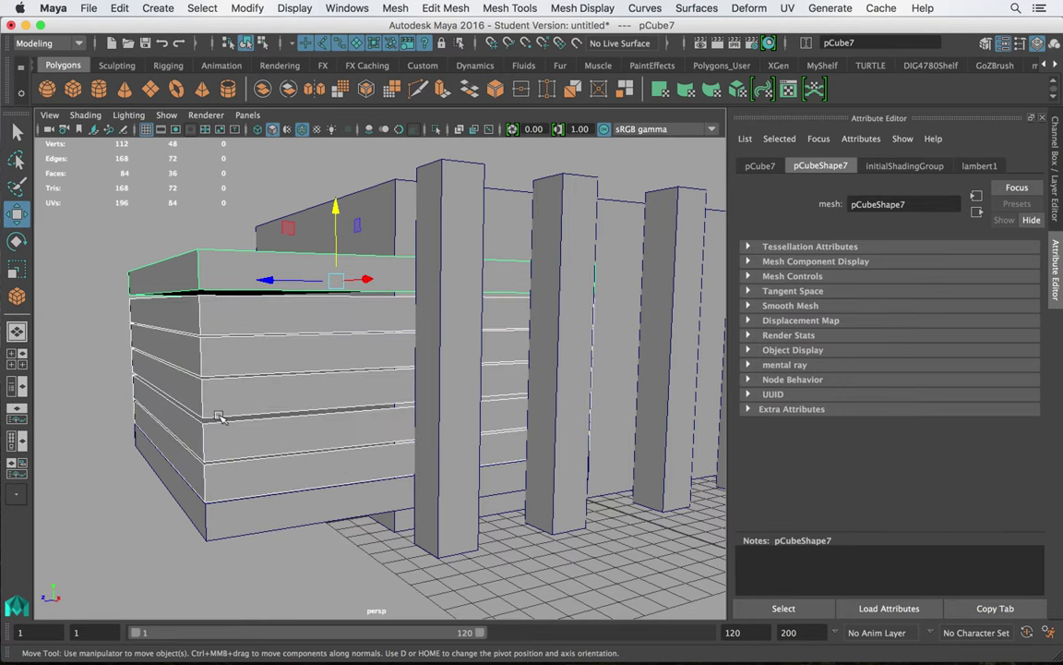
key(Delete)
- Adjust the remaining slab's thickness and raise it to sit on the base's top, at about Y 12
click(221, 426)
key(t)
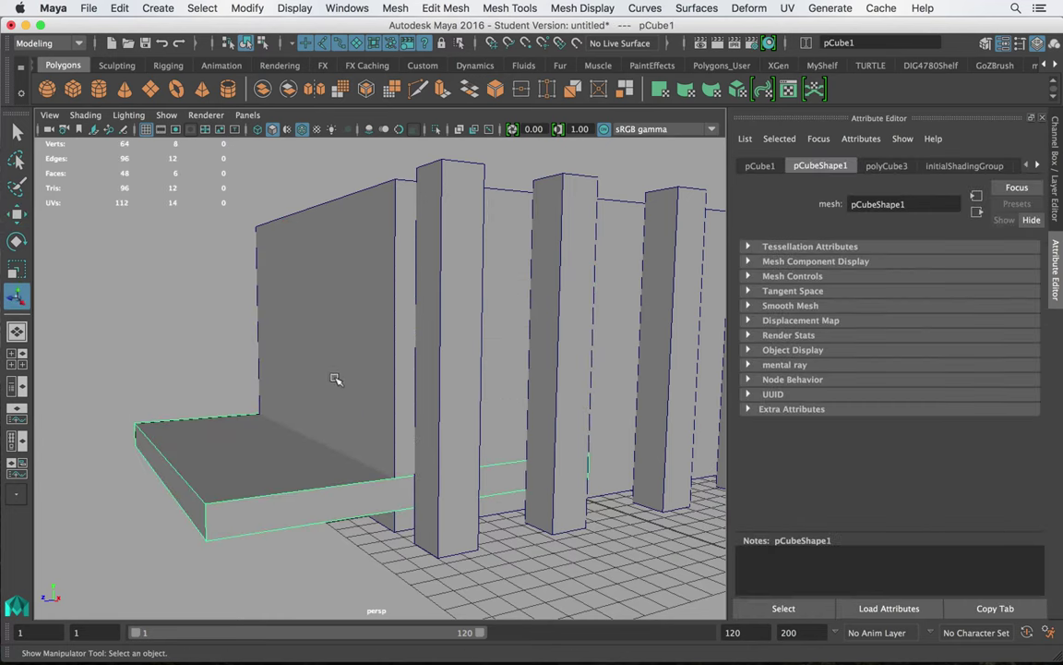
key(r)
drag(337, 387, 330, 177)
key(w)
key(r)
key(w)
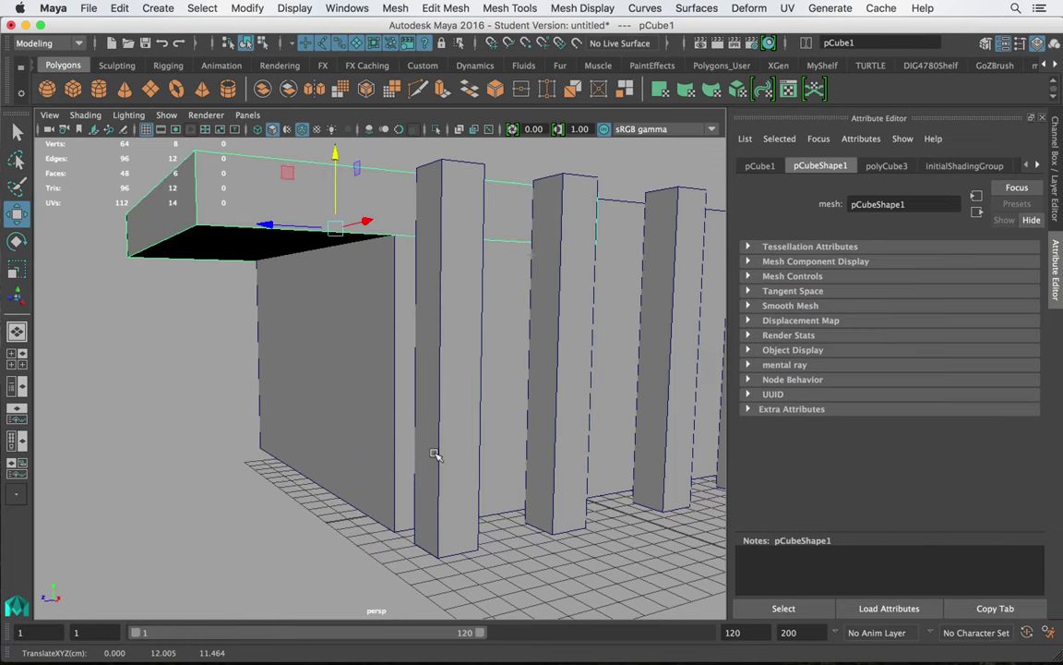
- Extend the slab's front vertices outward until it covers the tops of the posts
alt+drag(435, 454, 392, 281)
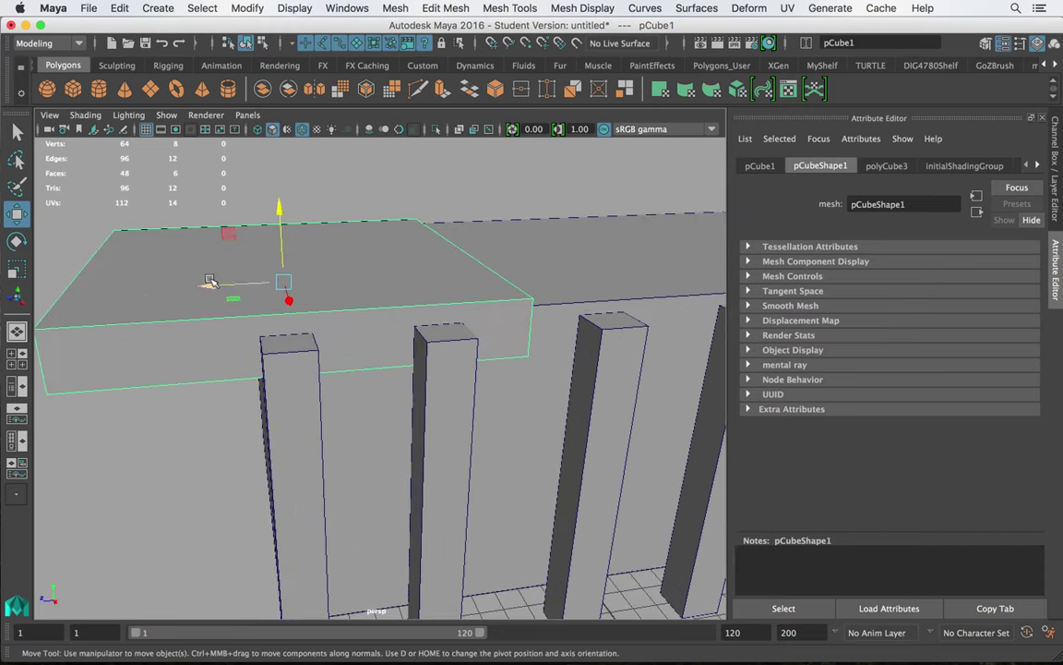
alt+drag(210, 282, 355, 283)
alt+drag(438, 321, 449, 290)
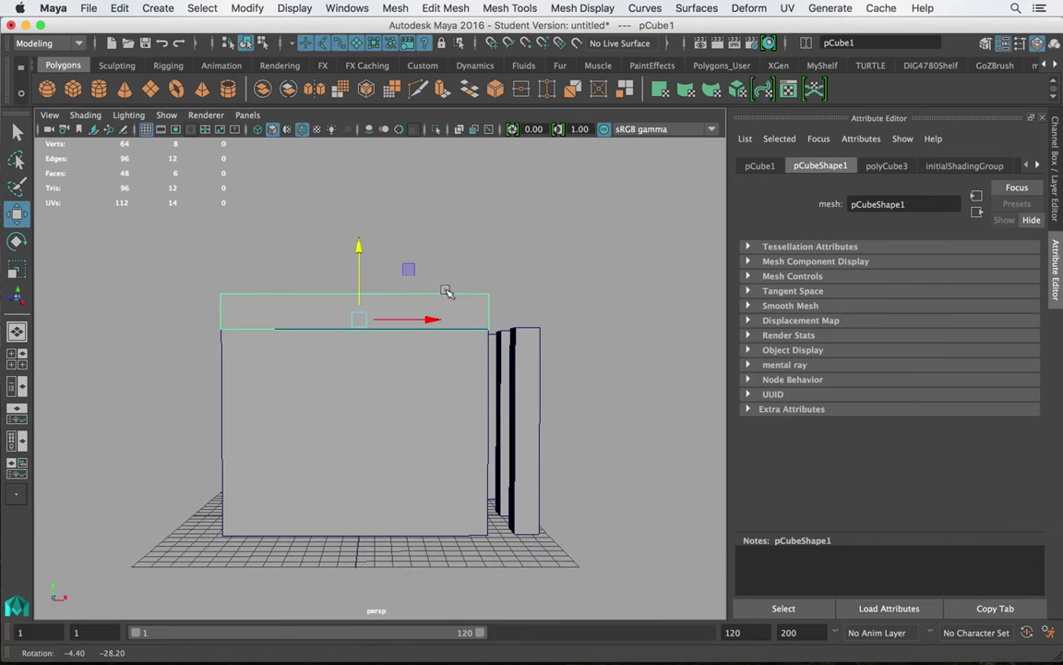
right_drag(467, 310, 401, 224)
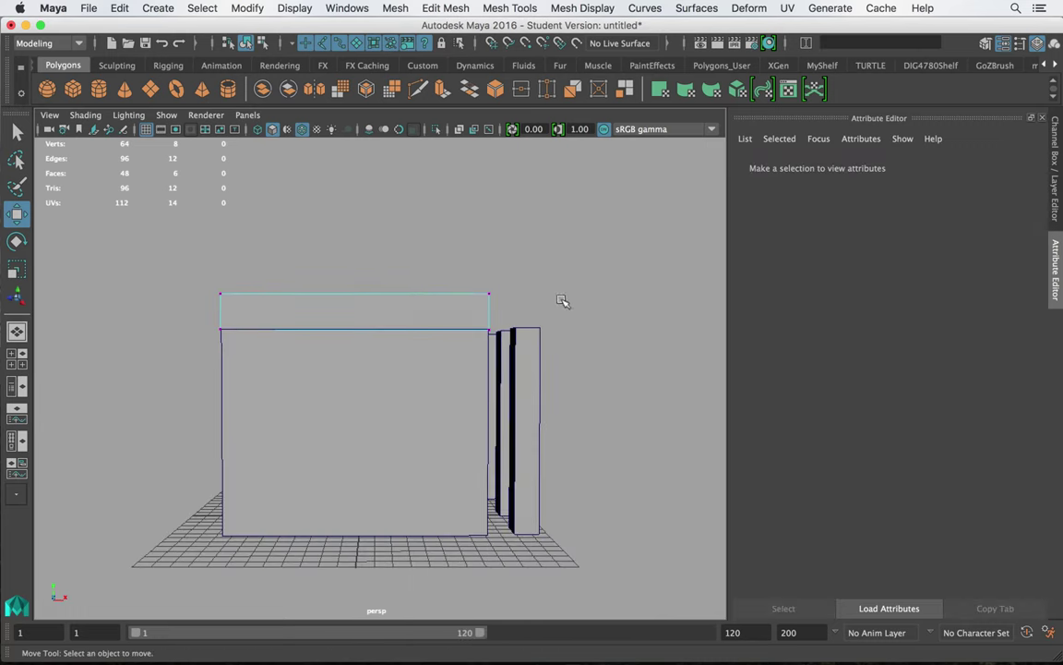
alt+drag(562, 301, 492, 279)
drag(506, 393, 507, 393)
- Move the slab's end vertices to the far end of the base, at about Z -12.22, and return to object mode
drag(534, 327, 442, 281)
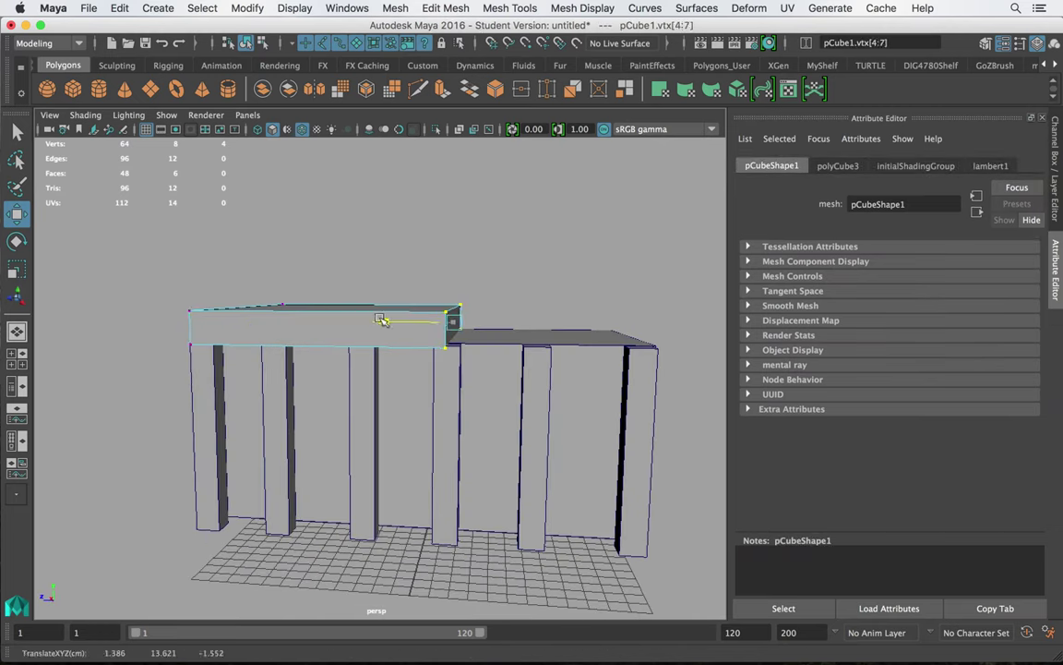
drag(383, 322, 576, 326)
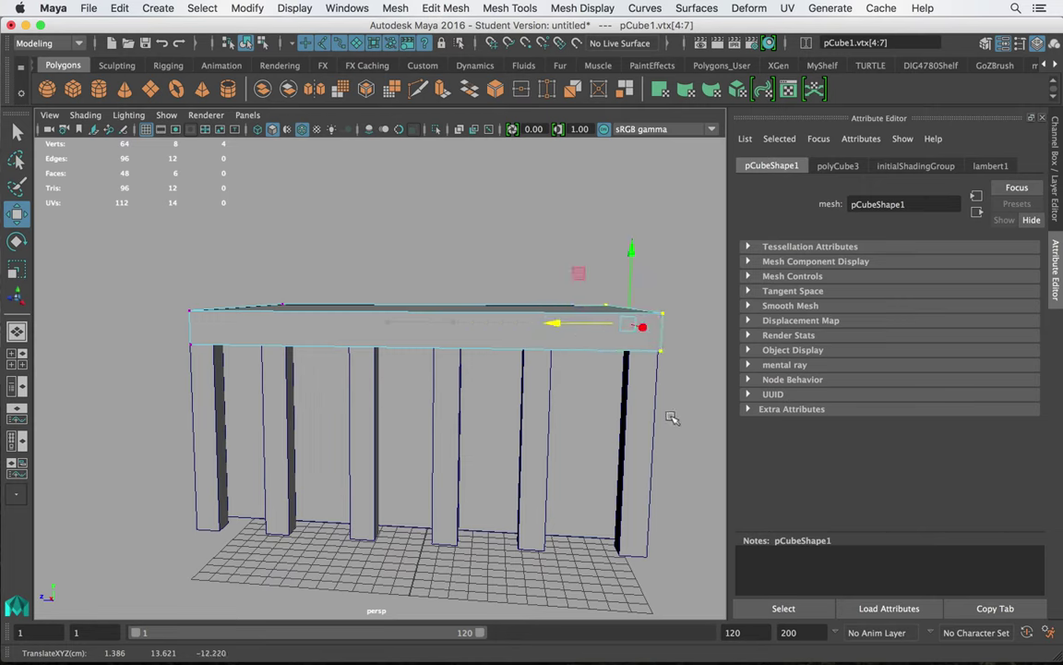
click(527, 273)
right_drag(445, 223, 522, 207)
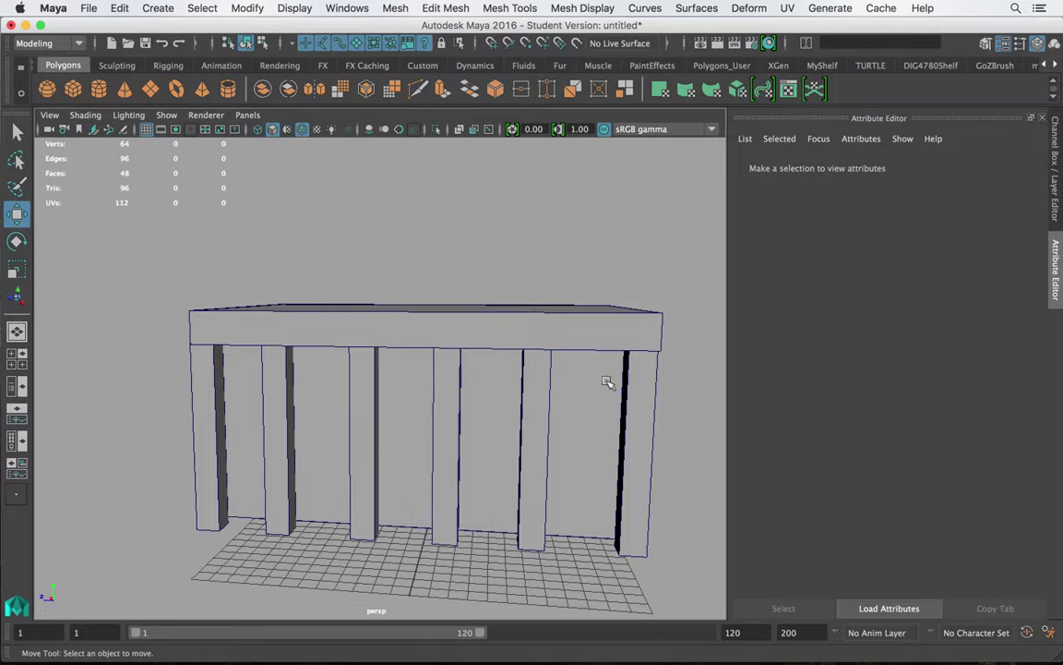
- View the building from the photo's angle and compare its roofline with the Lawrence Mansion reference photo
mouse_move(607, 382)
alt+mouse_down()
mouse_move(439, 387)
mouse_move(453, 375)
mouse_move(627, 390)
alt+mouse_up()
alt+right_drag(627, 389, 511, 349)
alt+drag(372, 499, 387, 470)
mouse_move(909, 661)
click(960, 629)
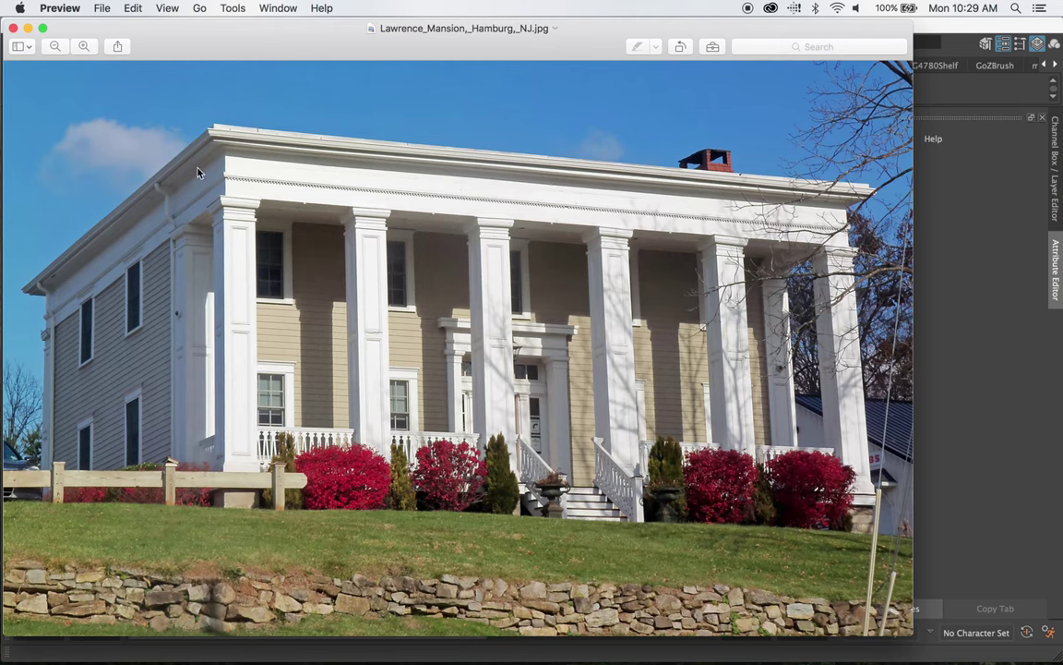
click(29, 29)
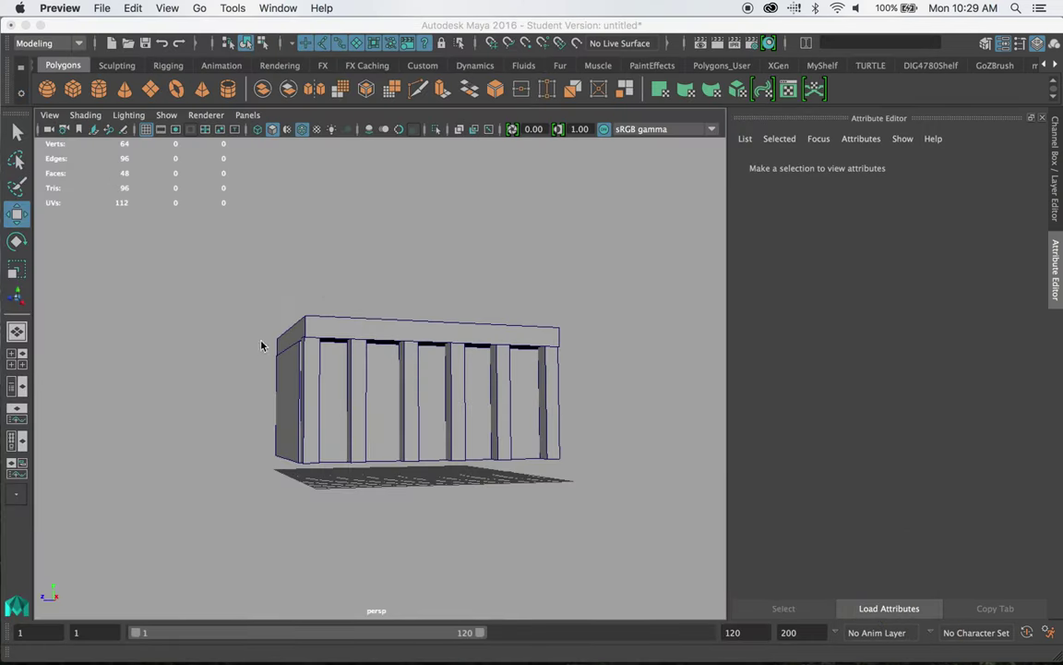
- Duplicate the slab as a thin roof cap on top, scaled to about 0.34 in height and 16.32 along its length
alt+drag(261, 344, 360, 358)
click(358, 355)
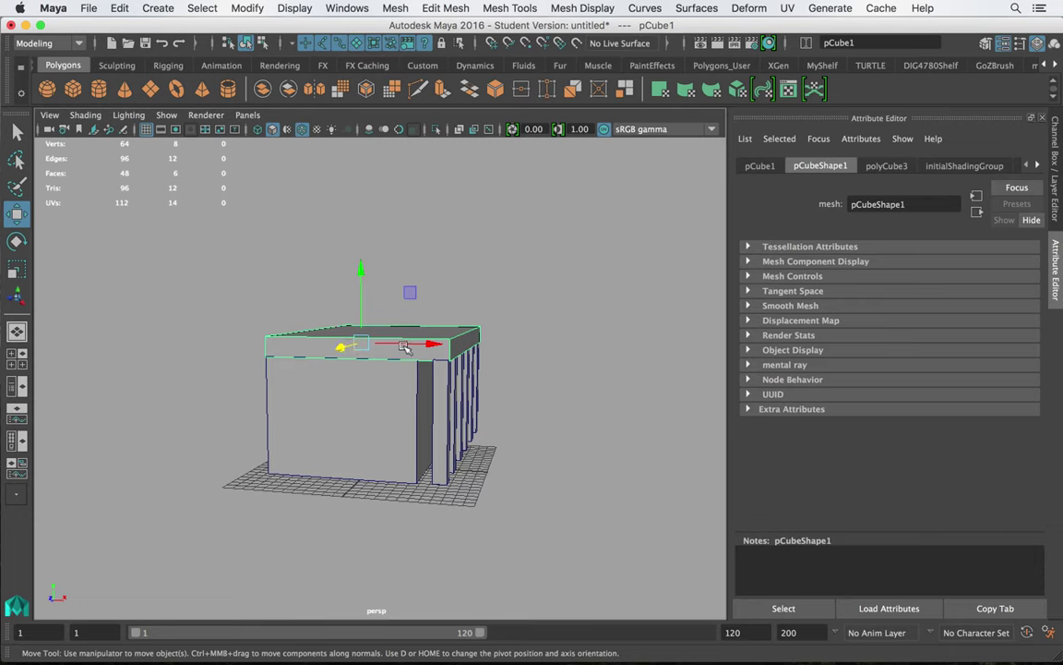
mouse_move(362, 292)
mouse_down()
mouse_move(361, 275)
mouse_move(362, 315)
mouse_move(362, 281)
mouse_up()
key(r)
key(w)
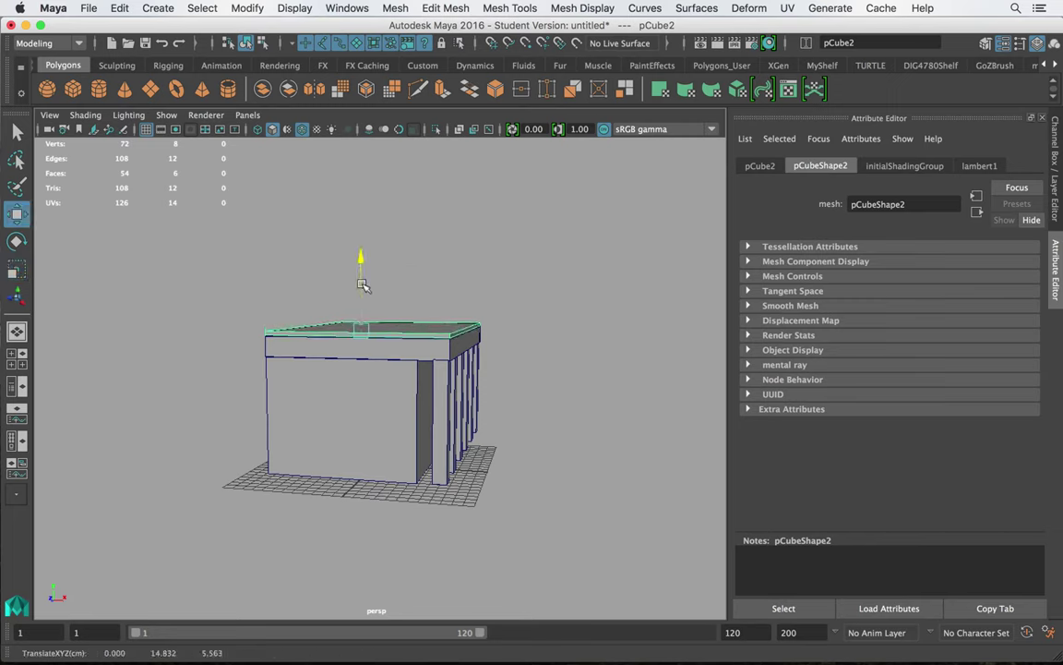
key(r)
alt+drag(401, 325, 287, 348)
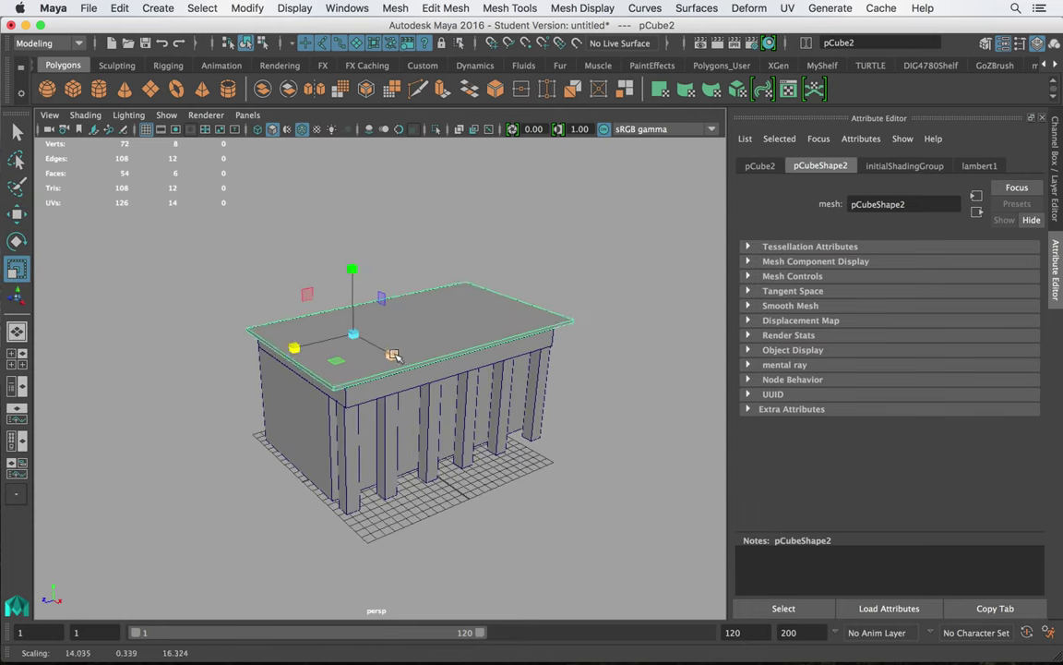
- Move the roof cap's front and end vertices in vertex mode to form a similar overhang around the slab
alt+drag(392, 355, 465, 323)
right_drag(461, 223, 462, 314)
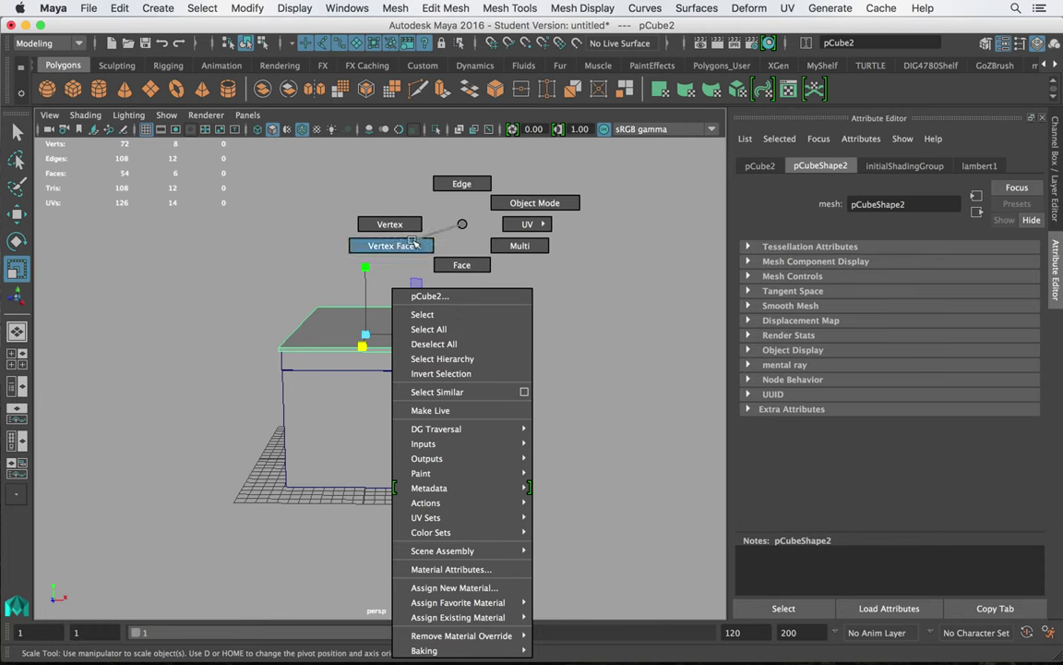
right_drag(414, 244, 392, 224)
drag(433, 256, 523, 396)
key(w)
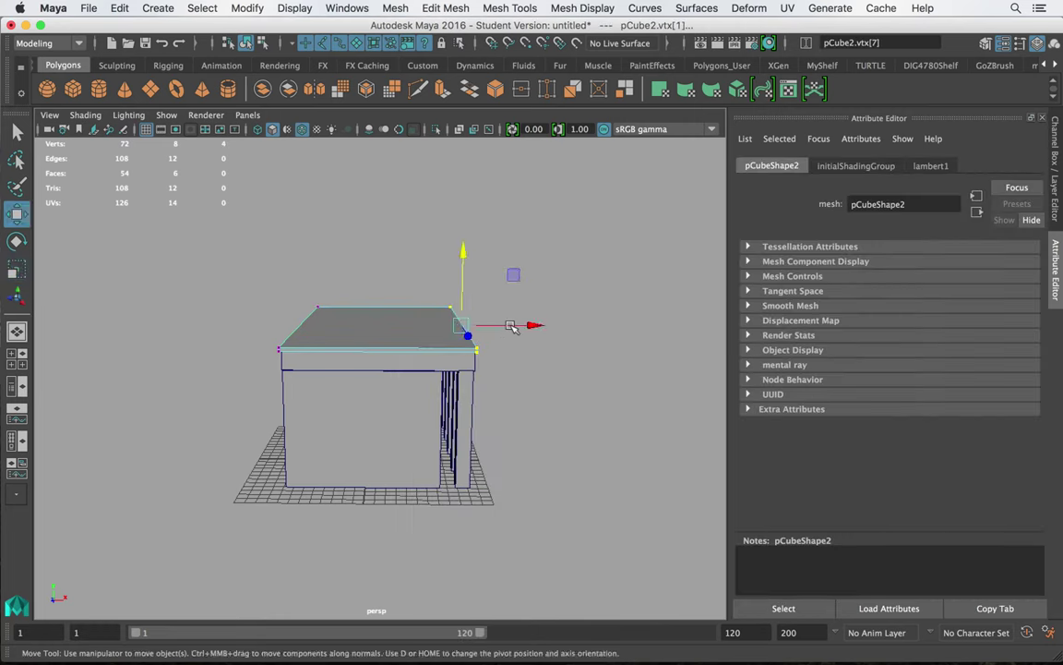
drag(512, 328, 334, 305)
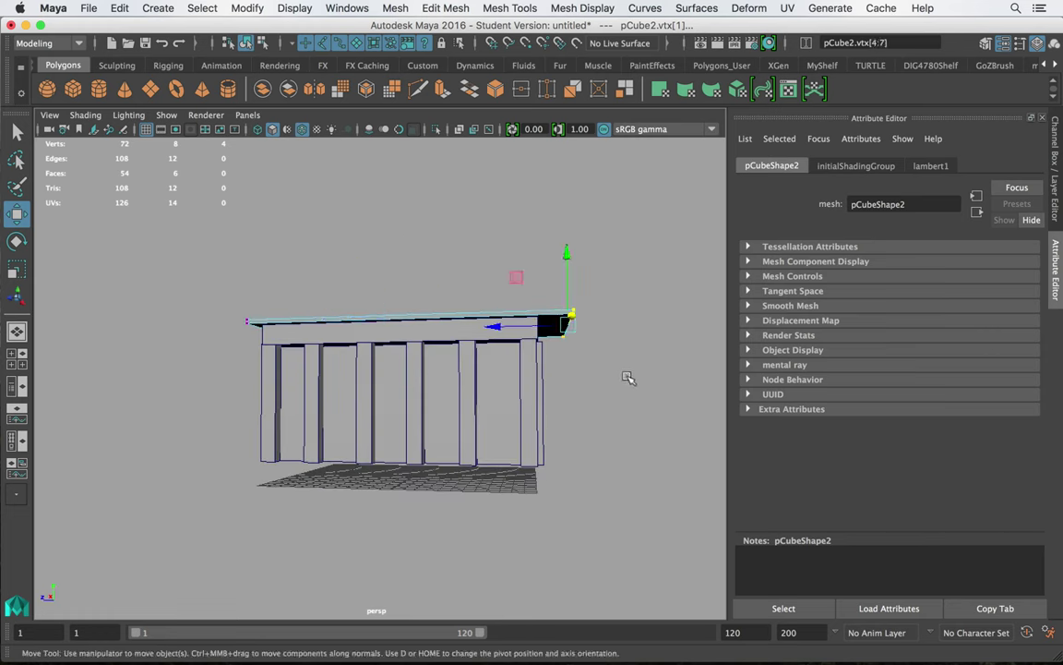
alt+drag(628, 377, 611, 381)
drag(517, 329, 585, 355)
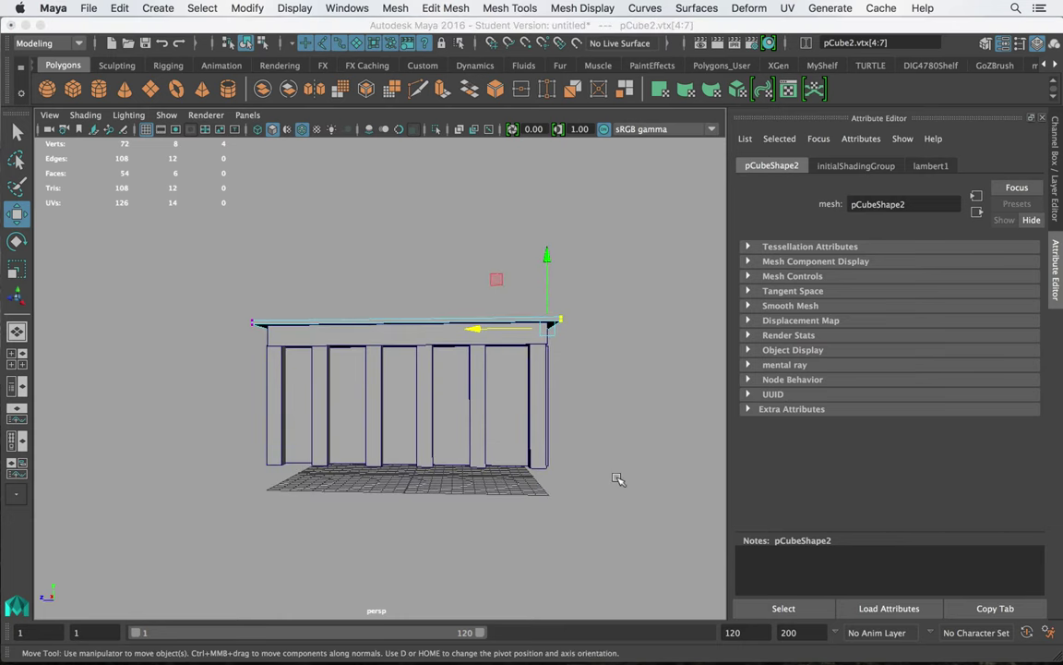
- Move the base box's far-end vertices inward to about Z -12.12, flush with the outer post and slab end
key(space)
key(space)
scroll(557, 435, down, 6)
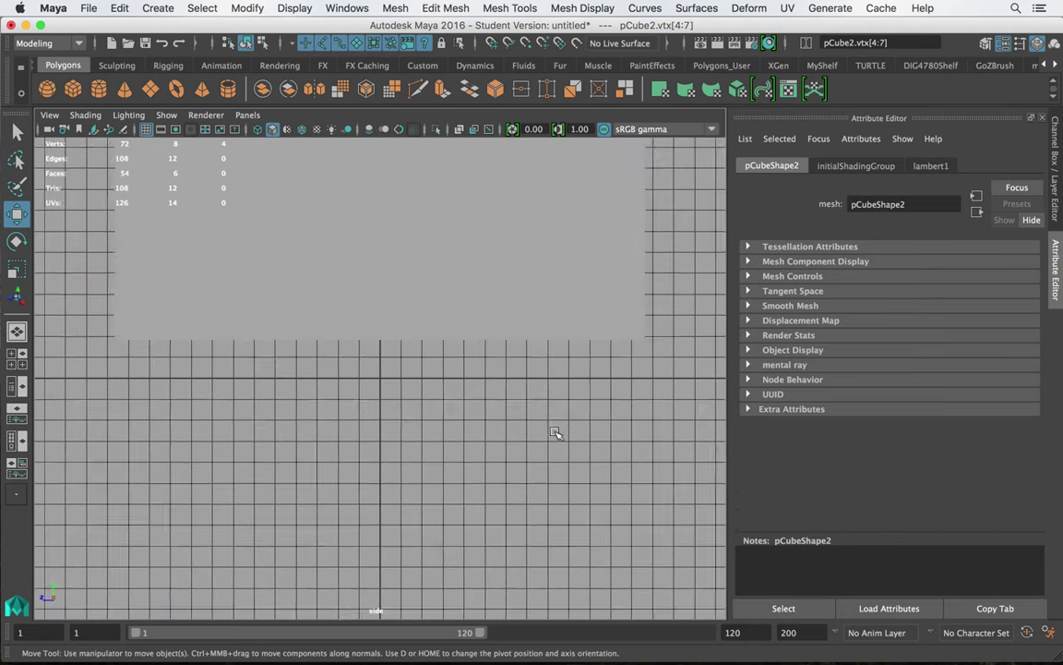
click(447, 277)
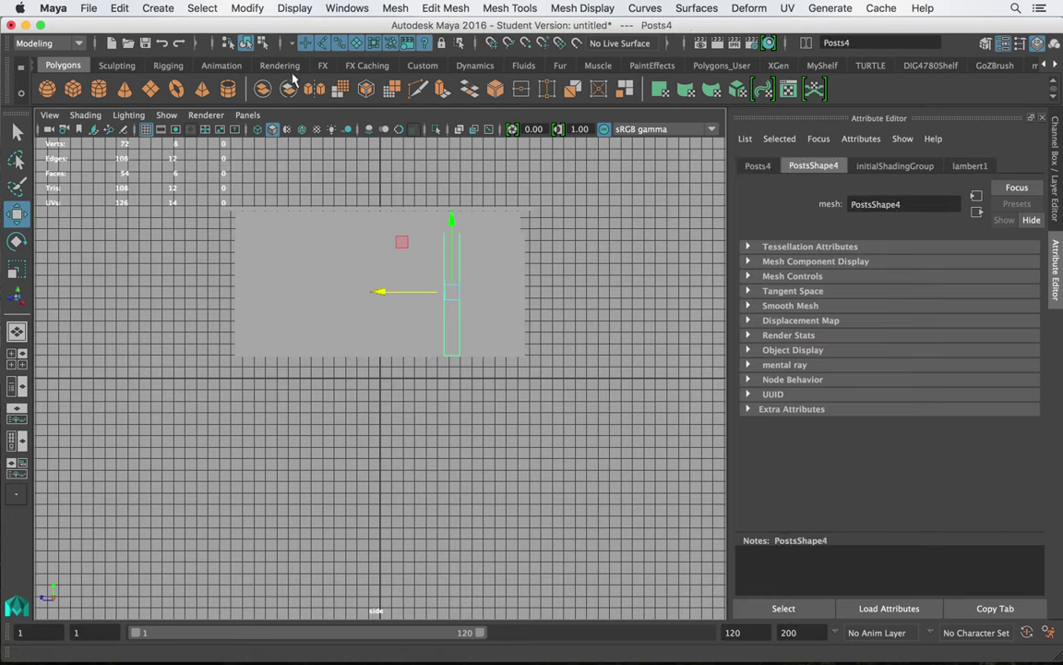
click(302, 131)
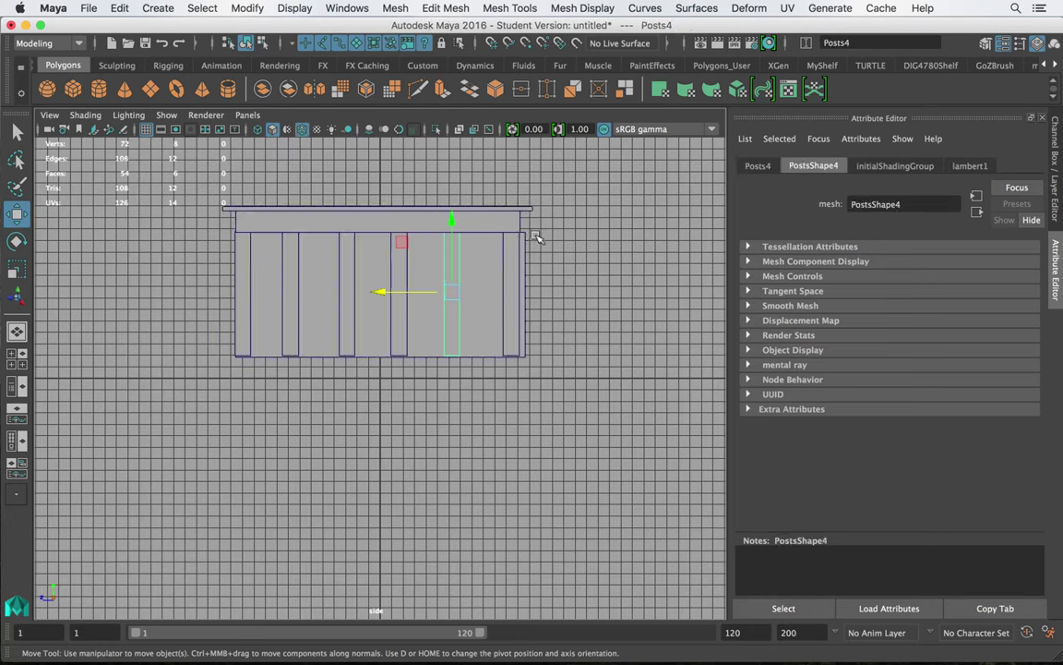
right_drag(522, 227, 489, 222)
click(523, 229)
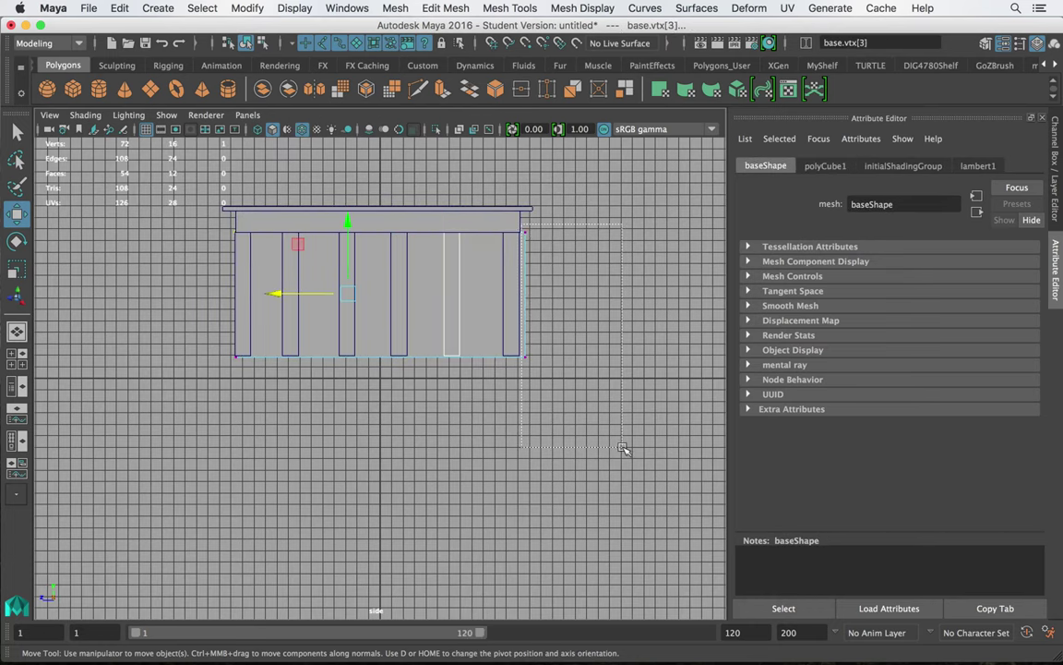
drag(623, 448, 623, 447)
drag(481, 295, 477, 294)
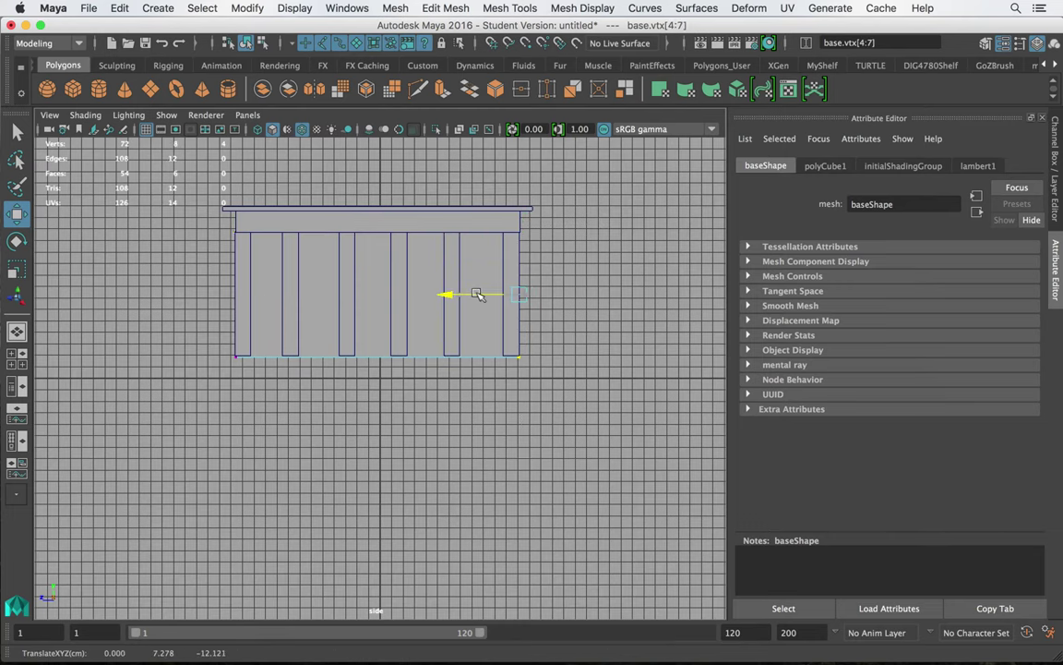
right_click(527, 211)
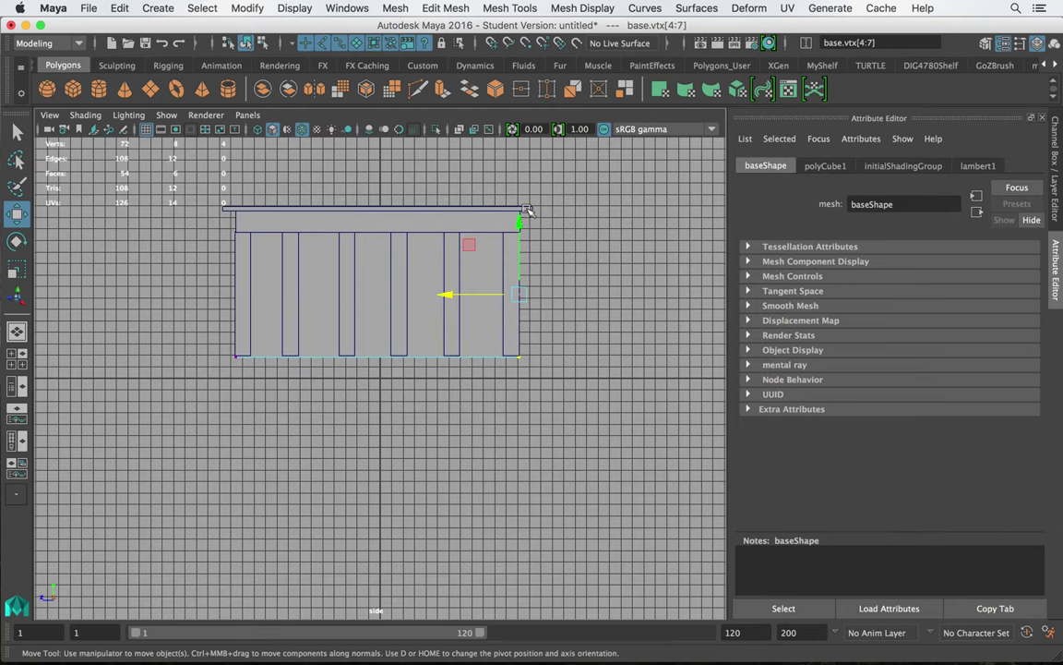
key(space)
key(space)
- Raise the base box's bottom vertices to about Y 2.10, level with the post bottoms, and return to object mode
alt+drag(506, 270, 521, 360)
right_drag(394, 325, 441, 216)
alt+drag(434, 281, 490, 265)
click(488, 268)
right_drag(310, 367, 372, 204)
alt+drag(449, 338, 512, 358)
right_drag(383, 223, 332, 223)
key(space)
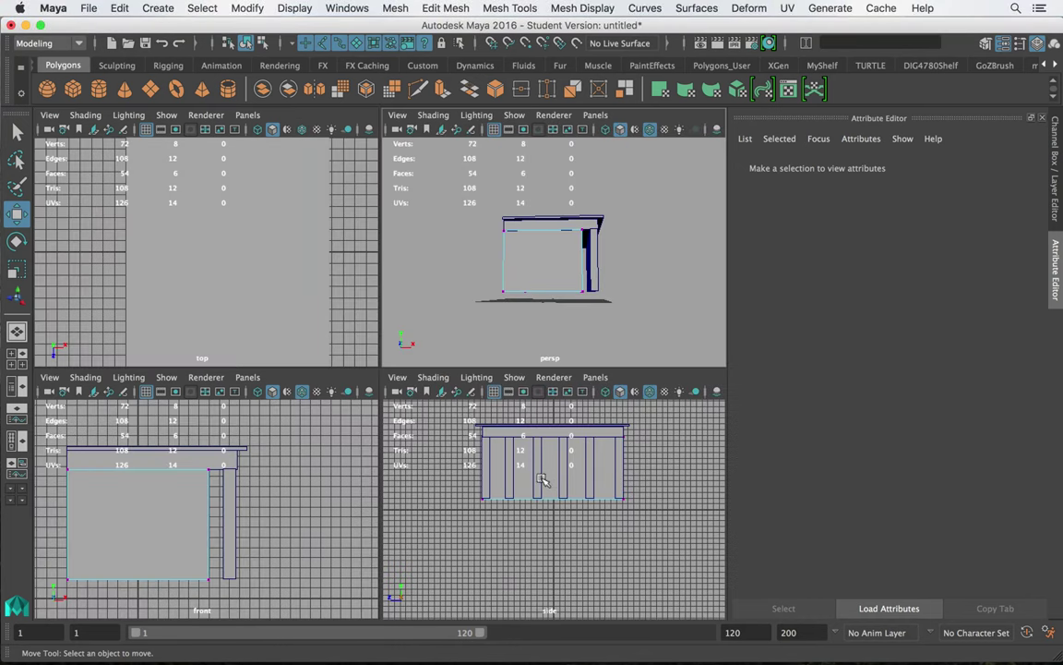
key(space)
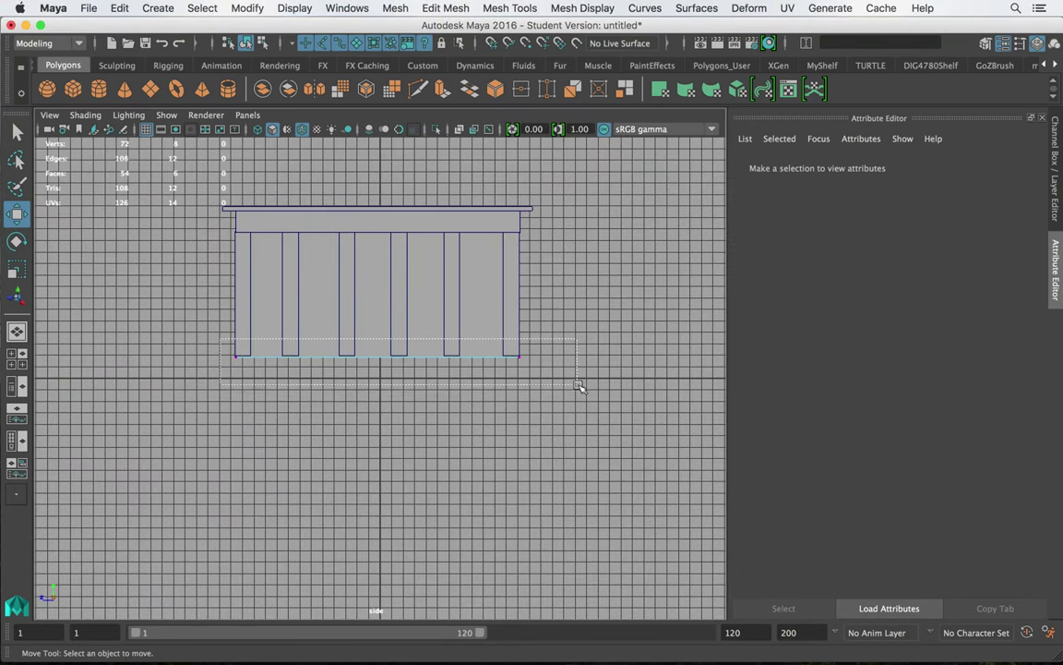
drag(578, 386, 578, 386)
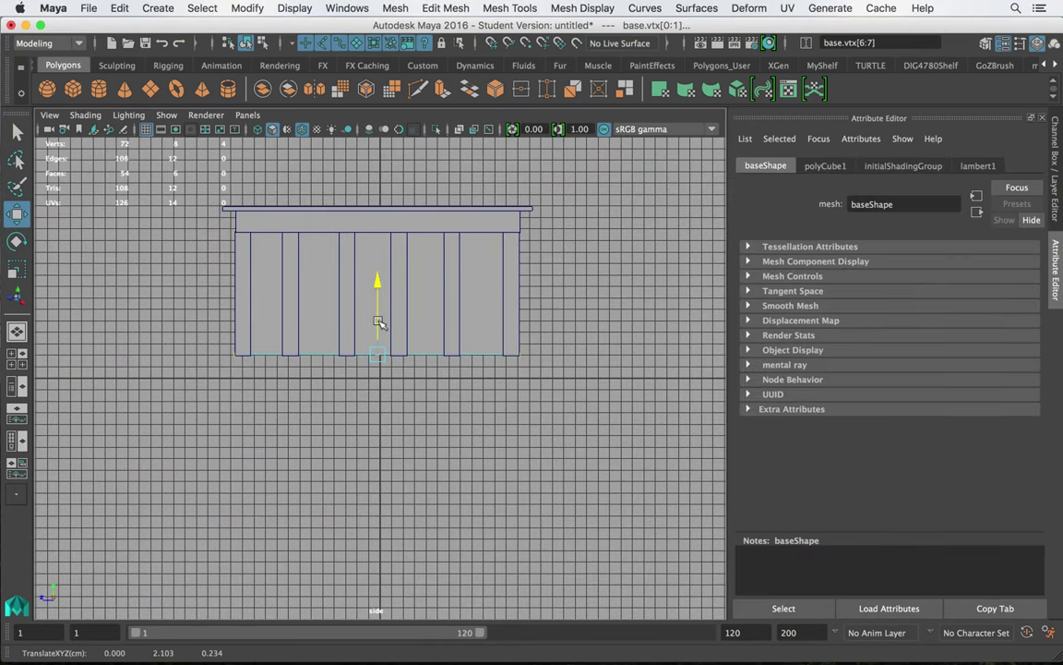
right_drag(460, 259, 527, 204)
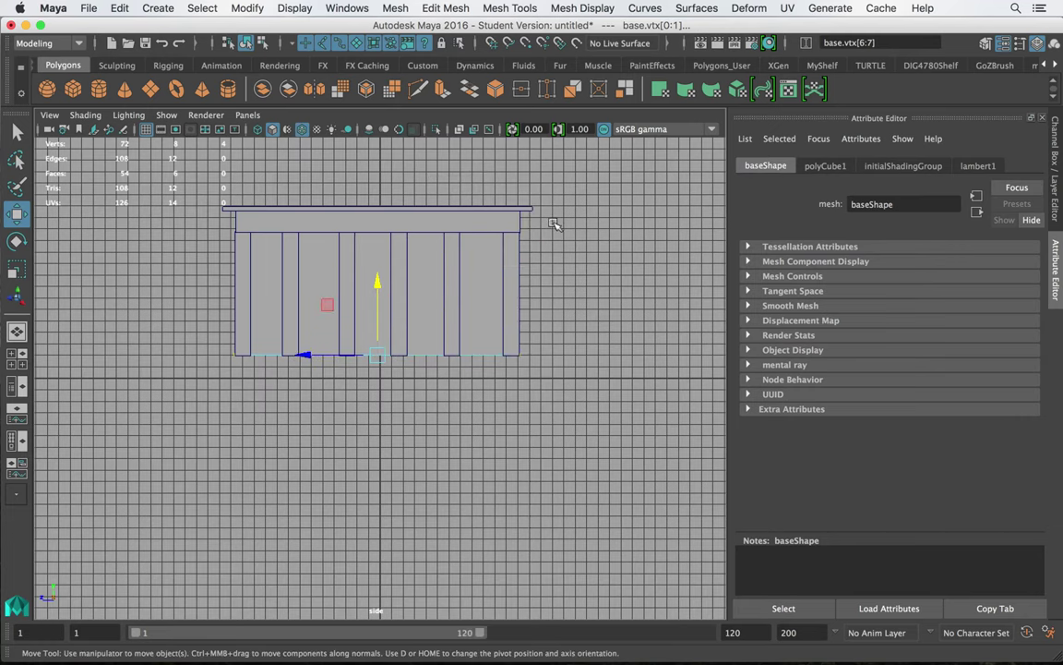
click(581, 230)
- View the building in perspective from the front and compare its roofline with the Lawrence Mansion photo in Preview
key(space)
key(space)
alt+drag(572, 254, 316, 292)
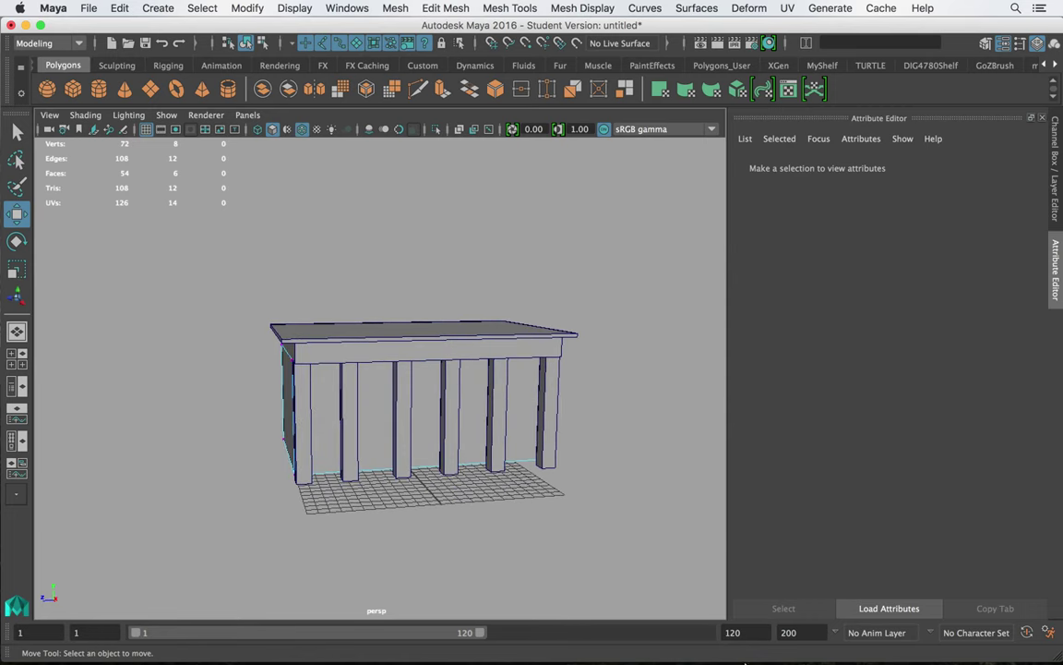
mouse_move(772, 637)
click(938, 644)
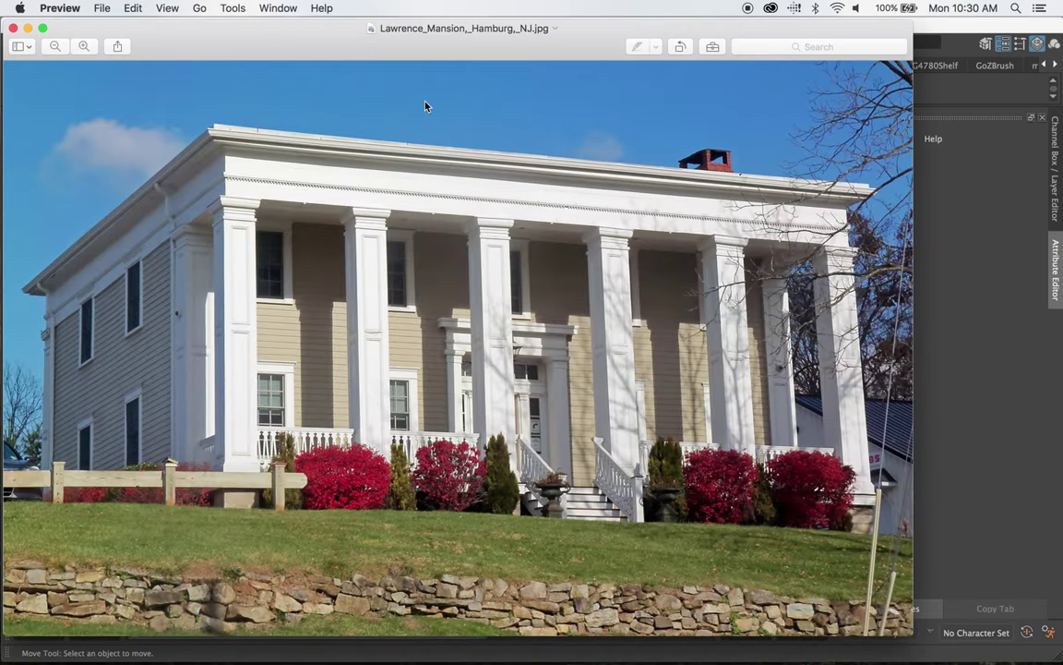
click(30, 27)
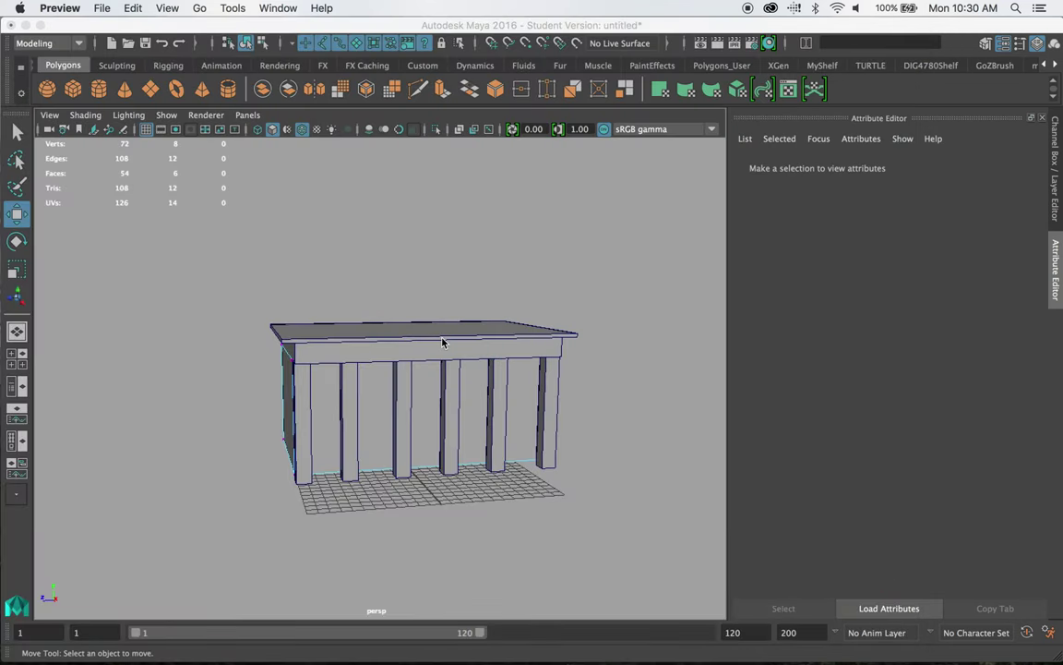
- Duplicate the roof cap upward to about Y 15.22 and extend its end vertices to about Z 14.44 and -13.67
alt+drag(444, 343, 359, 298)
click(344, 322)
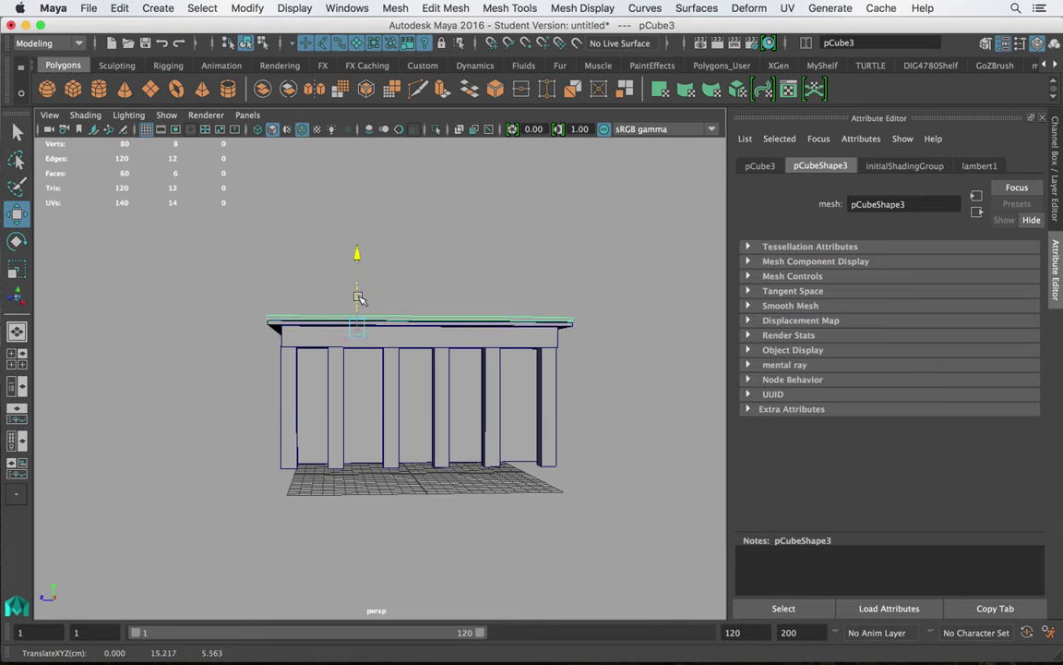
right_drag(289, 222, 221, 226)
drag(224, 280, 345, 381)
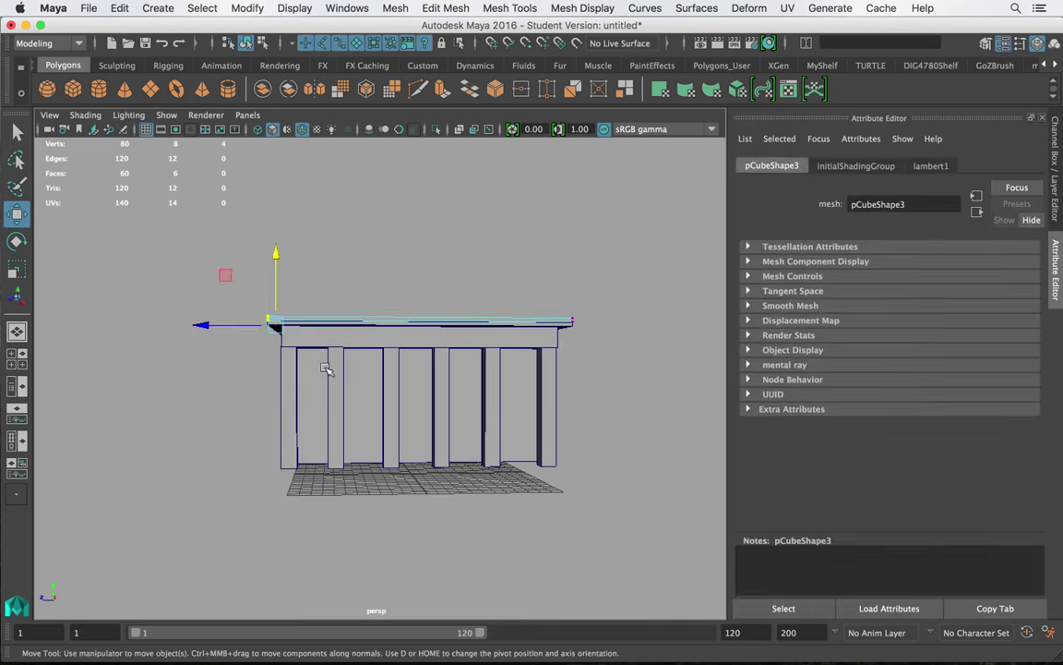
drag(235, 325, 223, 324)
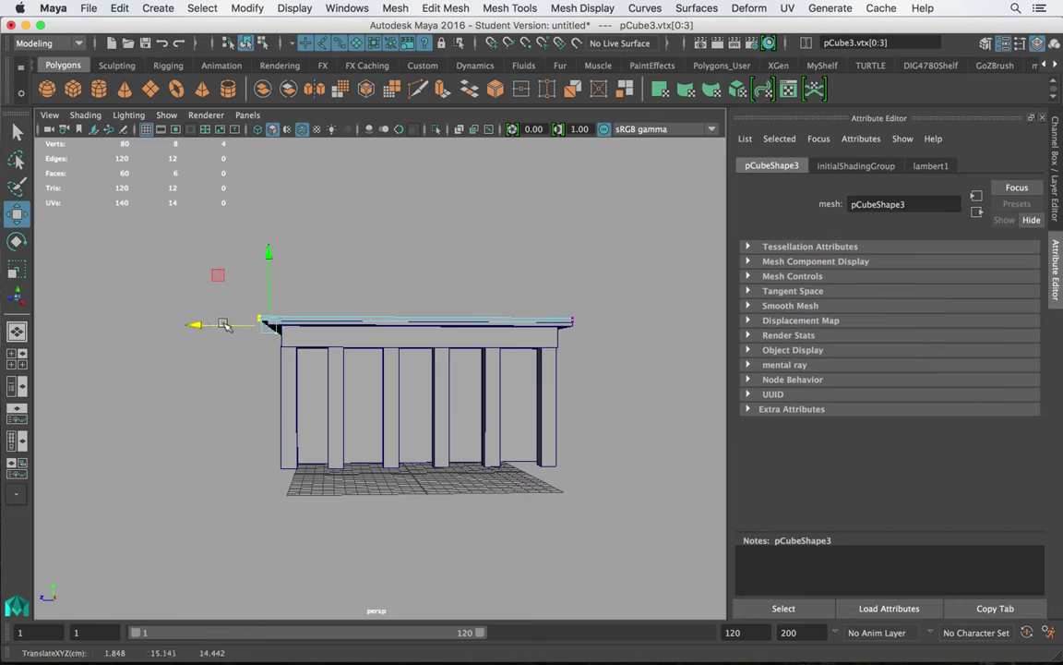
drag(548, 297, 548, 349)
alt+drag(433, 288, 488, 336)
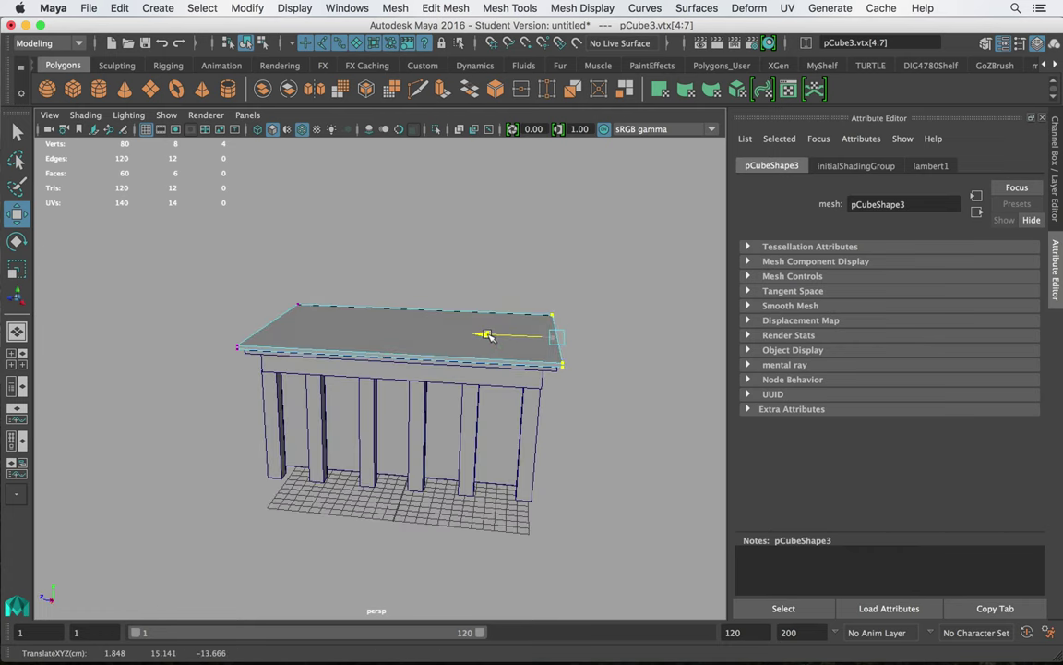
right_drag(468, 224, 554, 202)
click(672, 394)
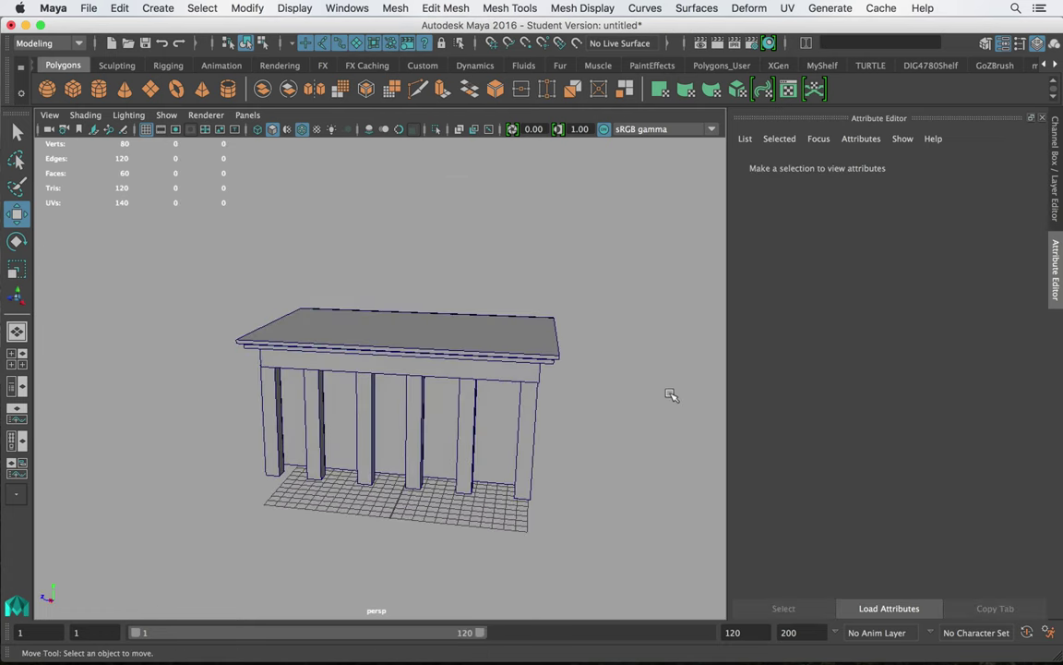
- Move the upper roof cap's two lower far-end vertices inward to about Z -13.22 to bevel that end
alt+drag(672, 394, 603, 414)
alt+right_drag(609, 417, 589, 419)
alt+middle_drag(589, 419, 574, 454)
alt+right_drag(574, 454, 776, 581)
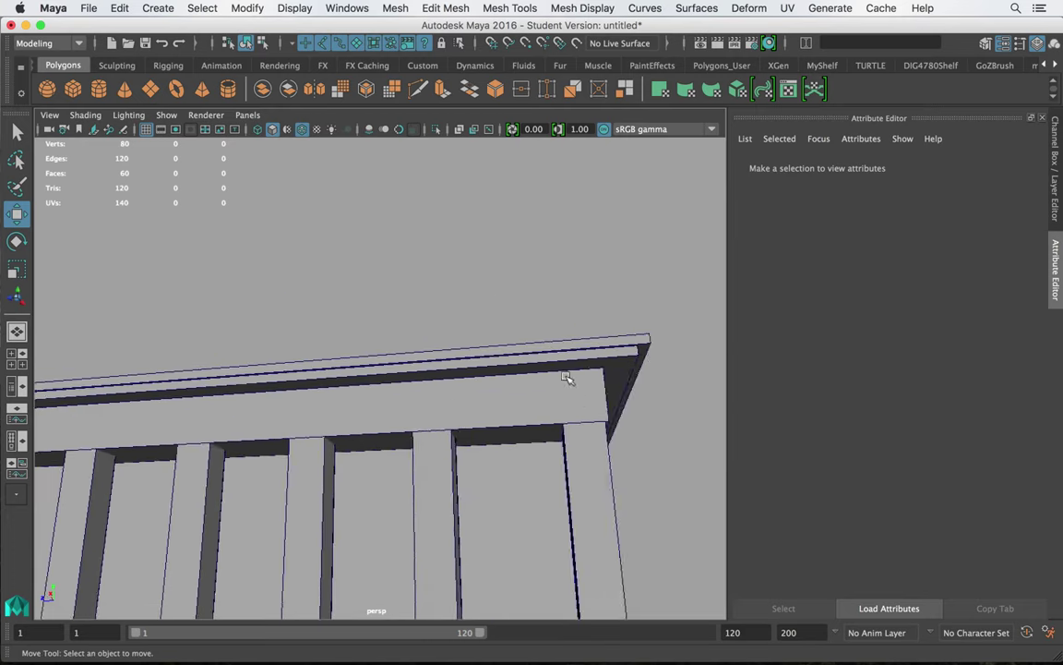
alt+middle_drag(570, 380, 485, 405)
alt+drag(486, 407, 496, 422)
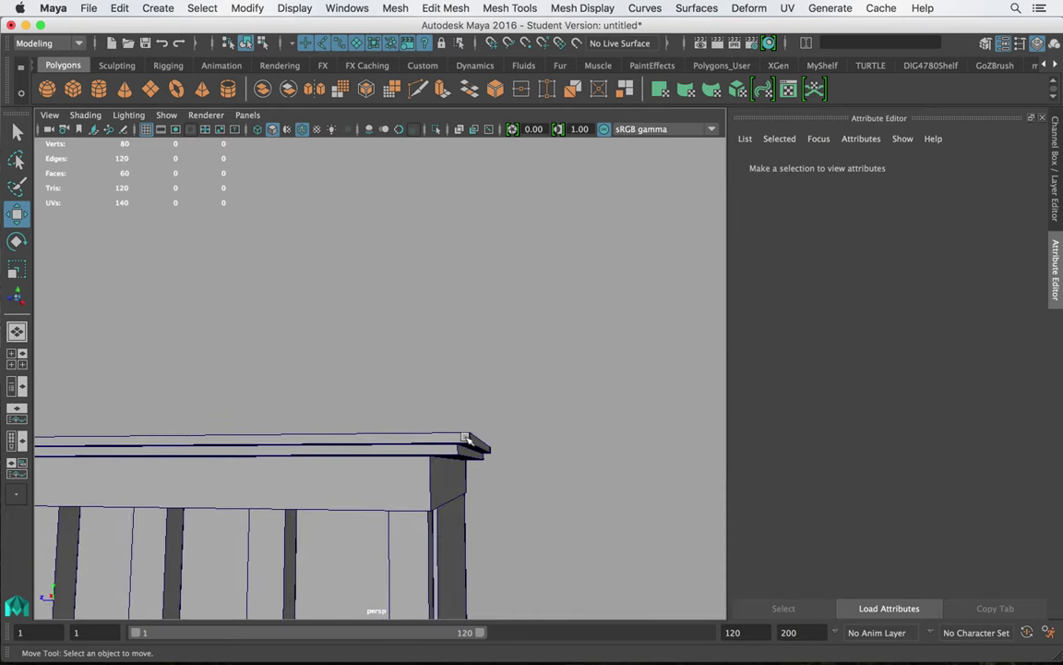
right_drag(466, 439, 399, 226)
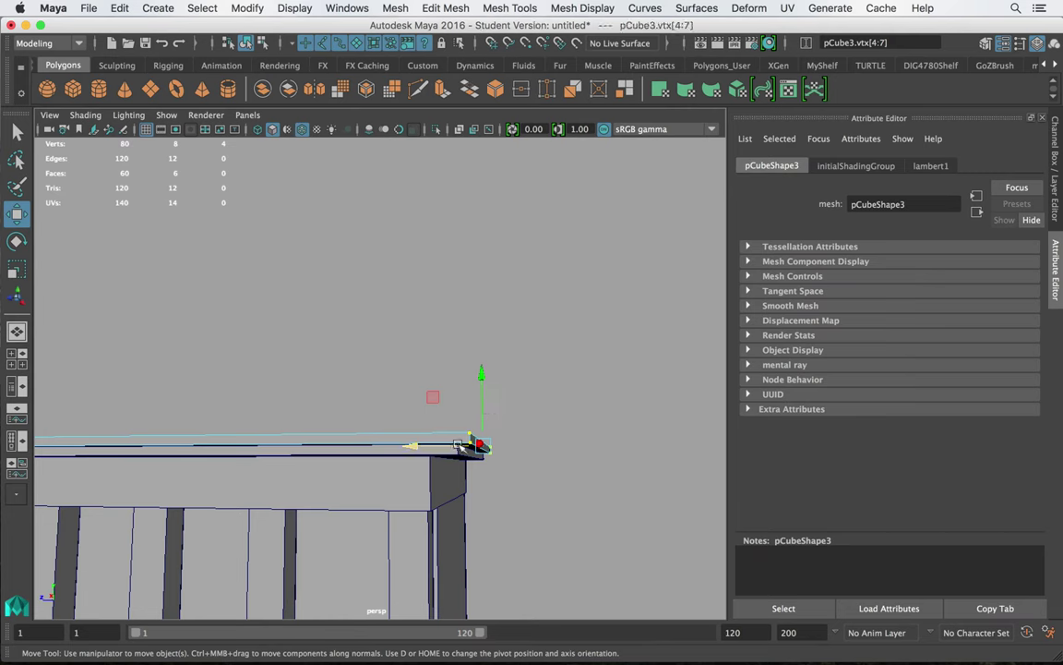
click(505, 476)
click(470, 442)
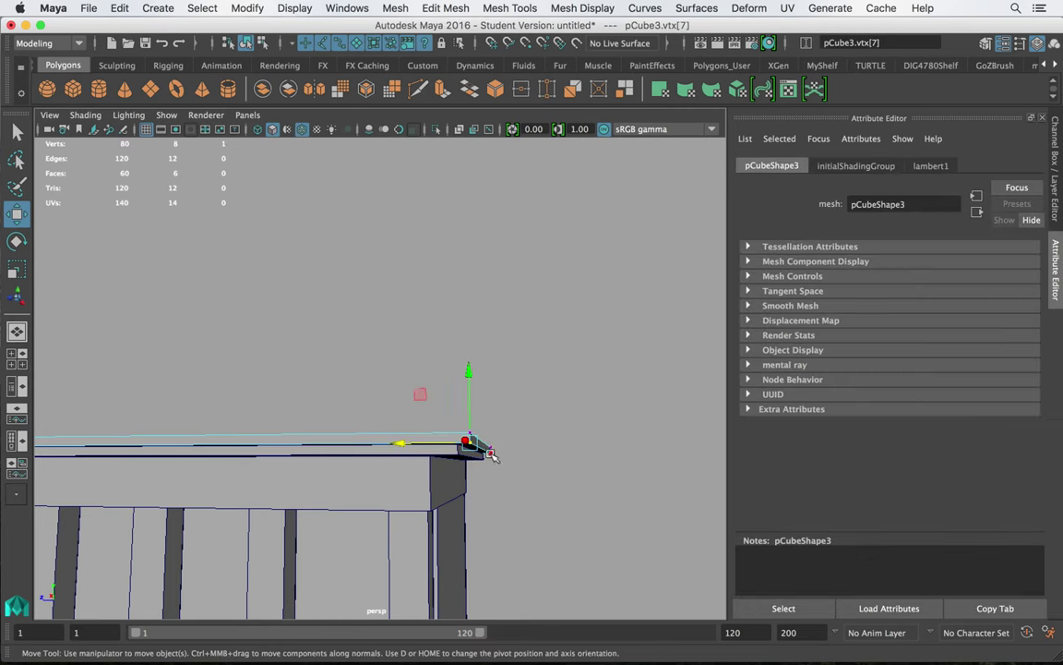
shift+click(471, 437)
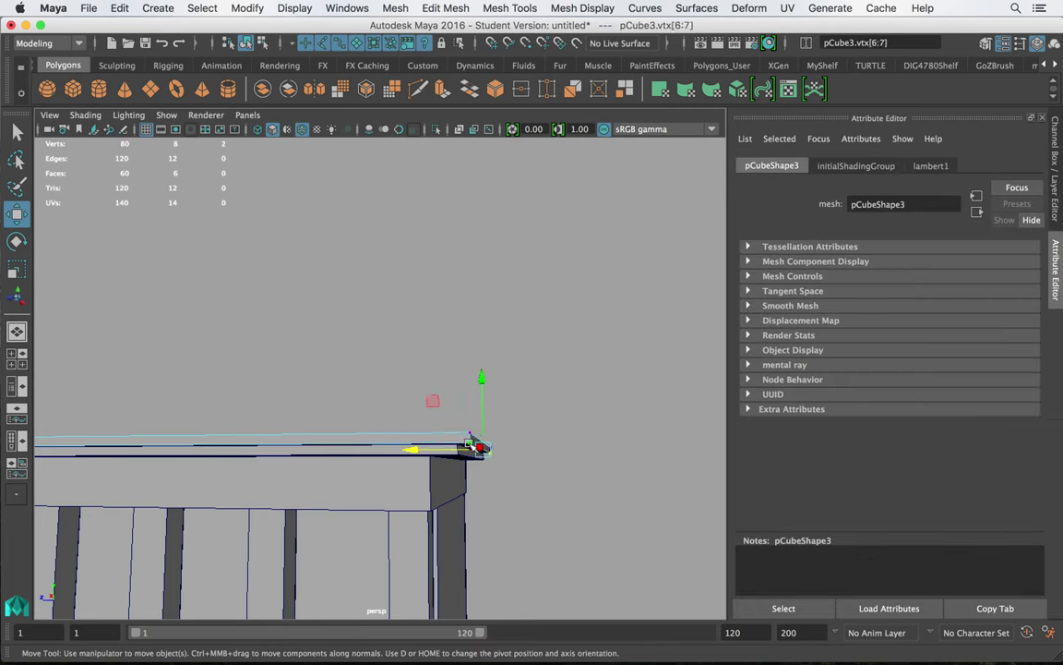
drag(452, 450, 445, 453)
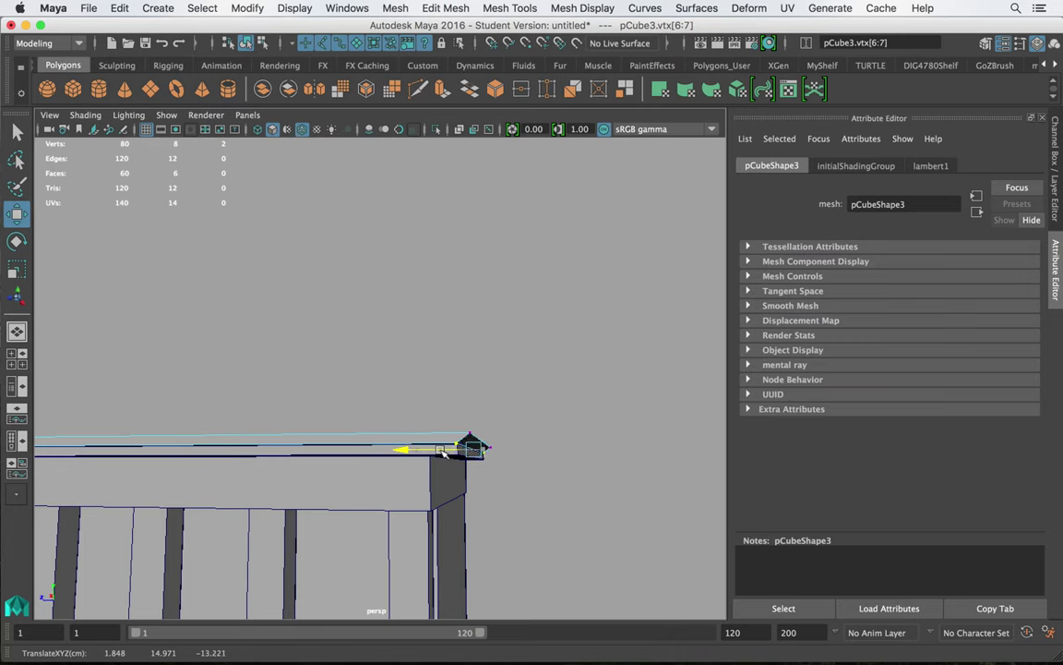
- View the whole building and compare its layered roof edge with the Lawrence Mansion photo in Preview
scroll(449, 440, down, 8)
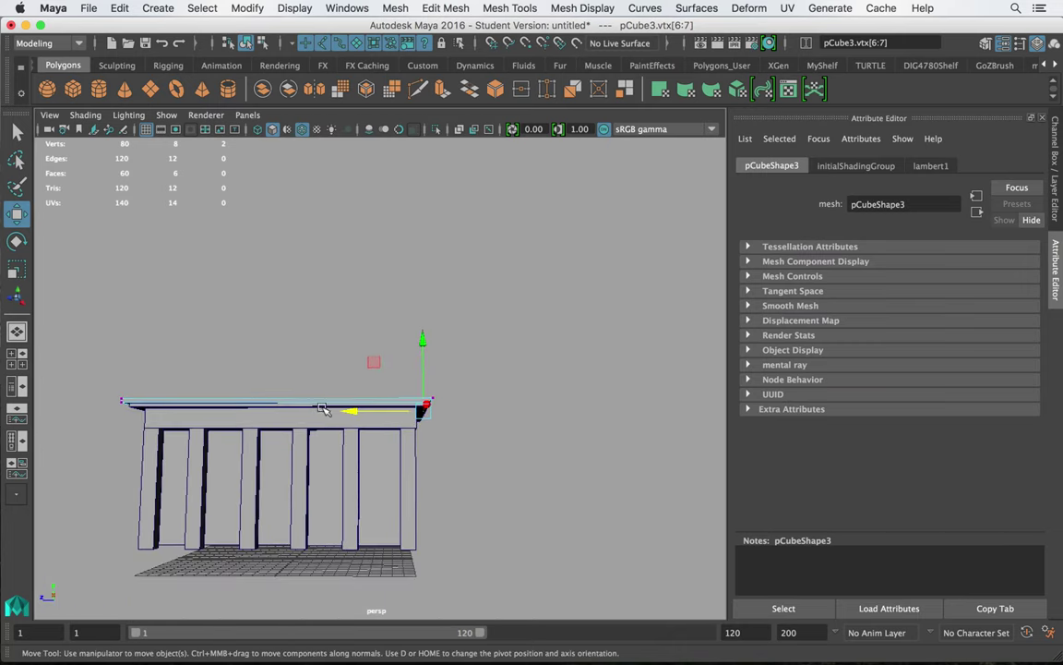
right_drag(340, 403, 440, 207)
alt+drag(519, 368, 577, 361)
mouse_move(772, 635)
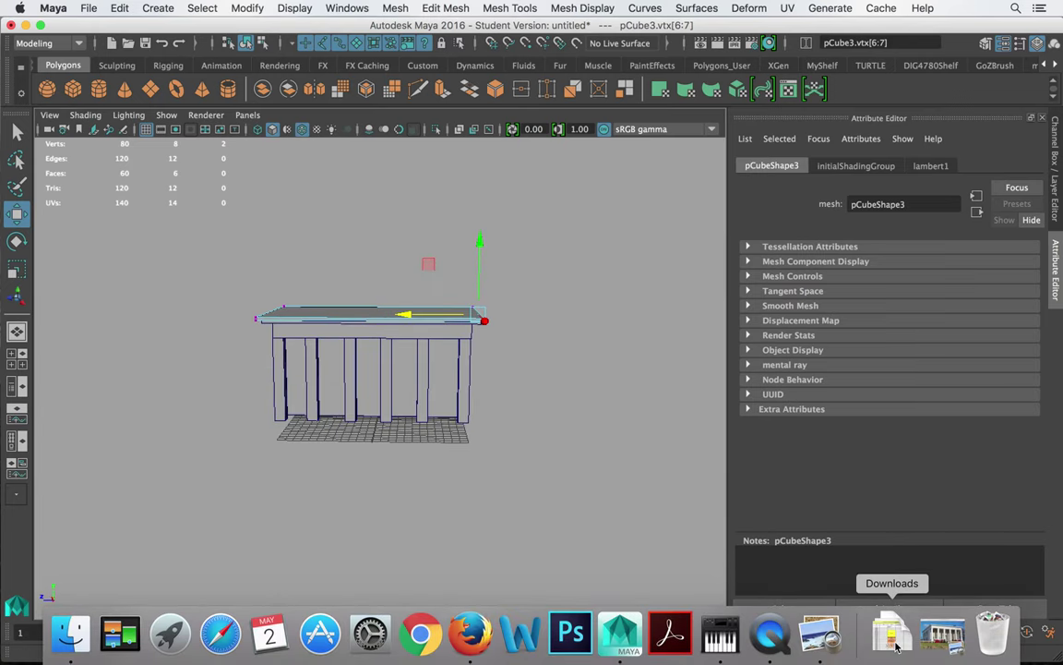
click(942, 635)
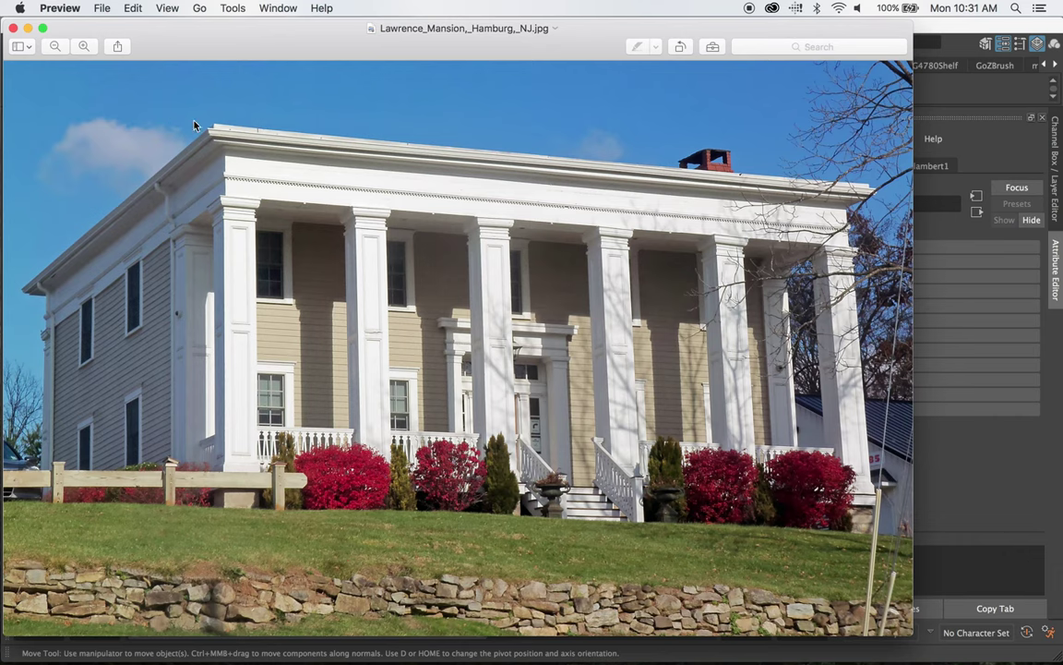
click(28, 27)
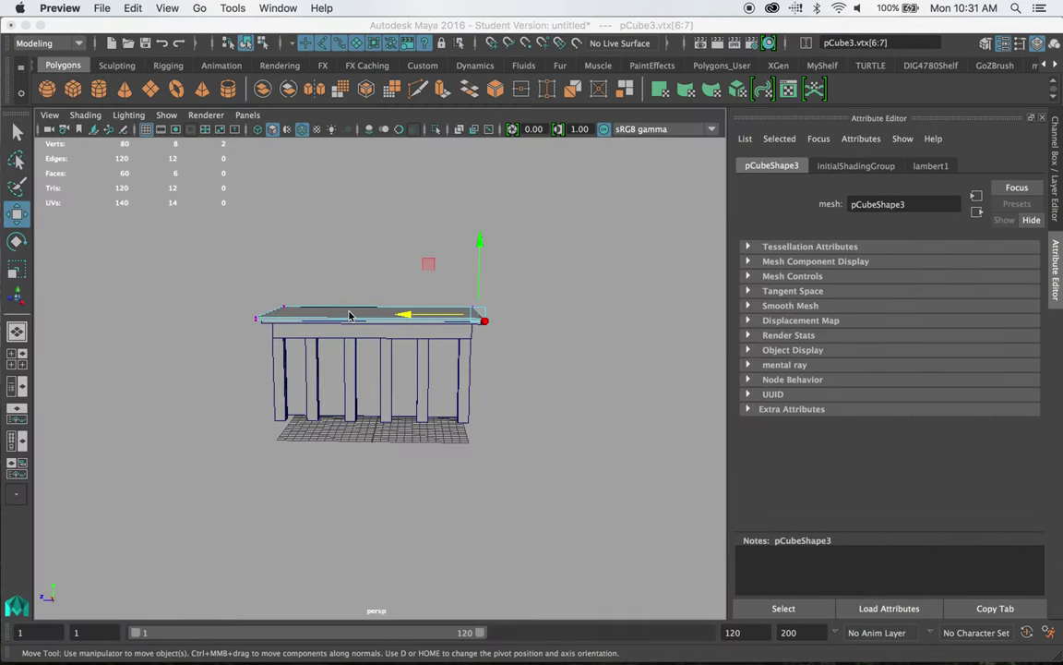
- Duplicate the upper roof cap in object mode and raise the copy slightly to about Y 15.37
right_drag(349, 315, 397, 202)
click(265, 314)
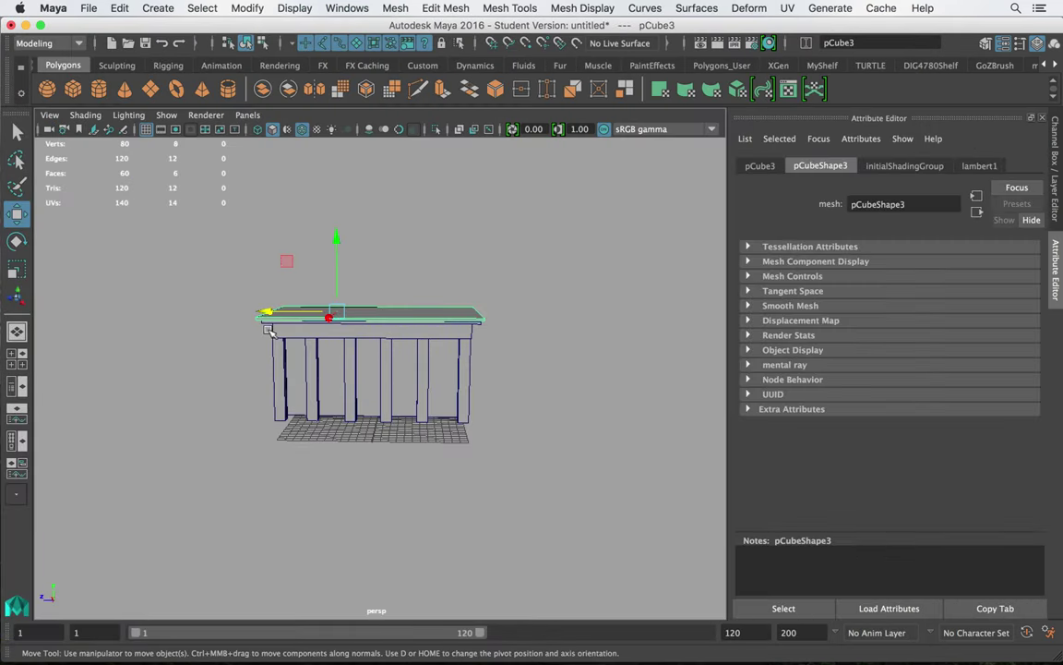
drag(340, 284, 338, 279)
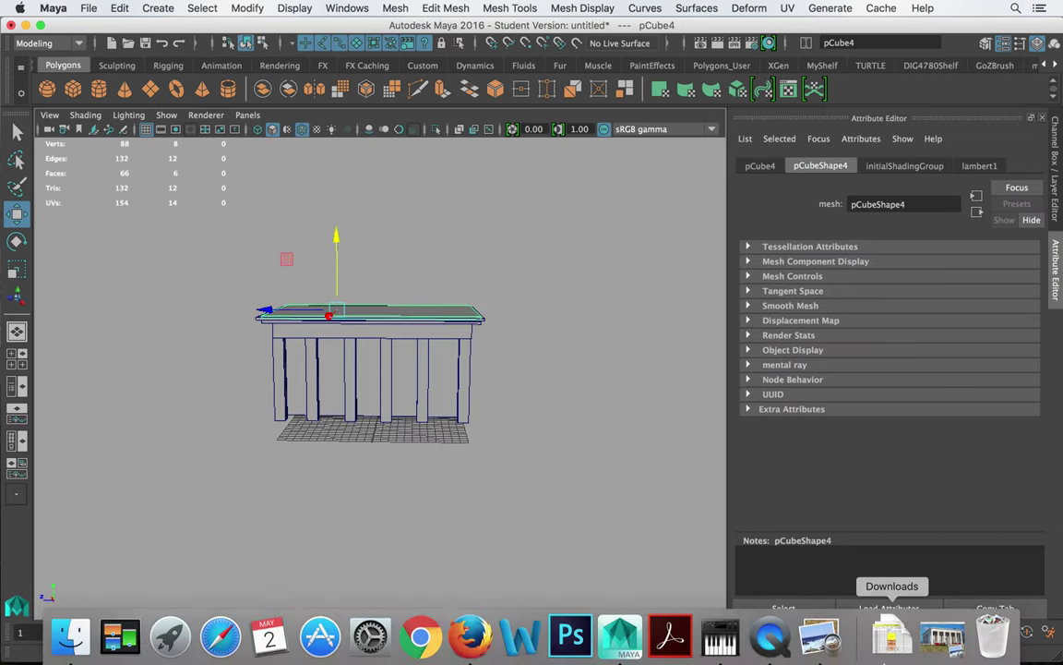
- Check the roof edge in the reference photo and scale the topmost roof layer down to sit inset on the cap below
click(945, 636)
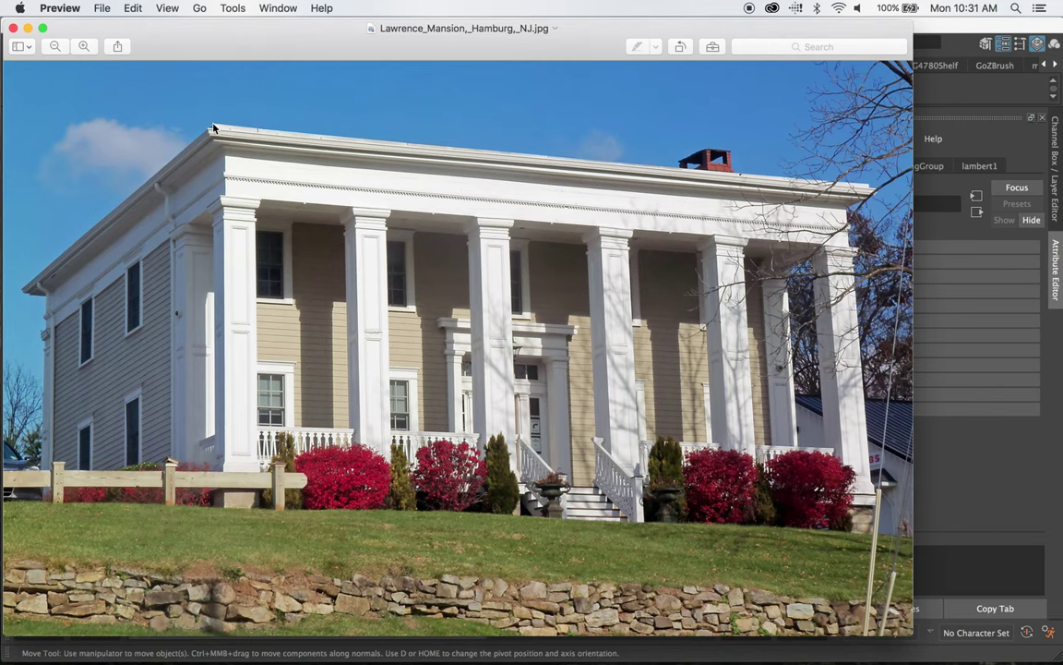
click(84, 48)
click(28, 28)
alt+drag(379, 327, 433, 340)
alt+right_drag(433, 341, 443, 296)
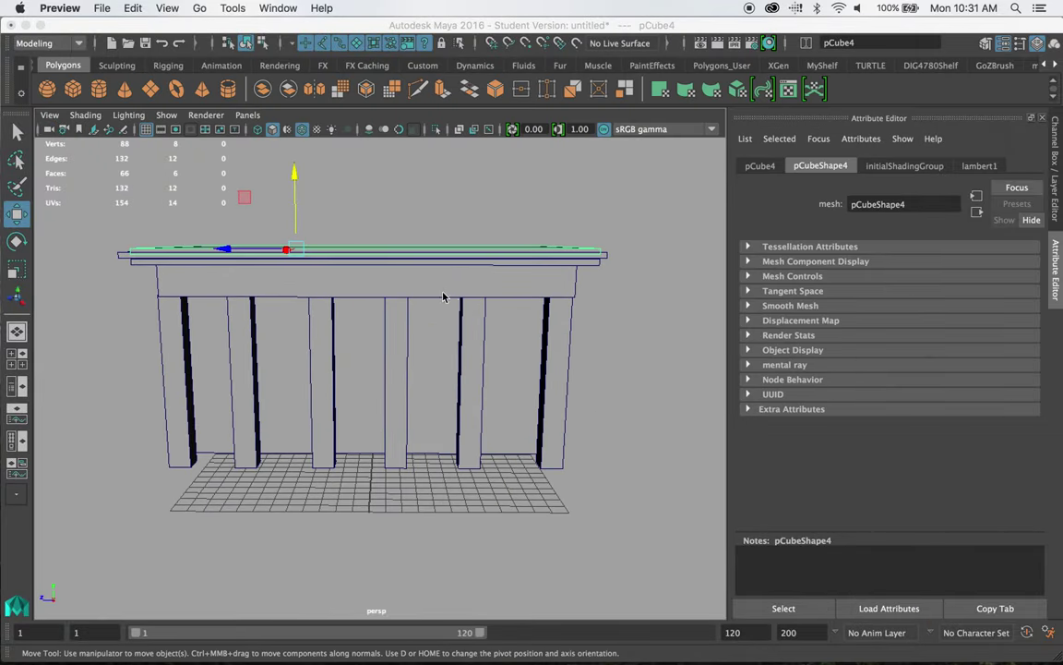
alt+drag(443, 297, 396, 293)
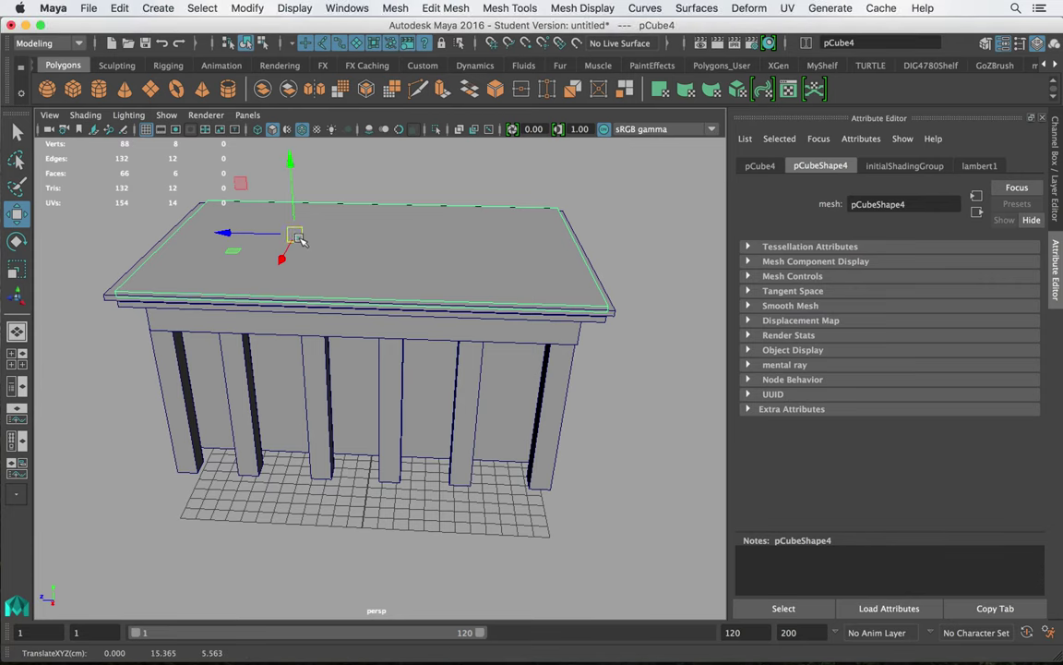
key(r)
drag(294, 237, 534, 170)
key(w)
- Center the pivot of the topmost roof layer
click(251, 9)
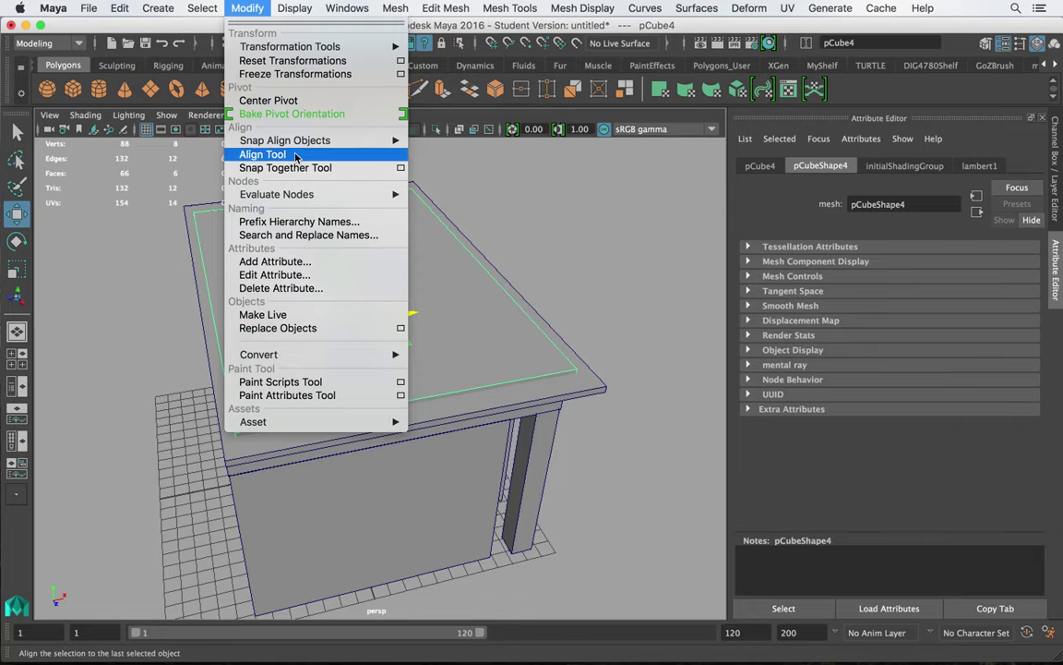
click(283, 100)
alt+drag(564, 273, 530, 274)
click(530, 274)
- Duplicate the slab beneath the roof caps and move the copy straight down to the building's base
alt+drag(348, 341, 439, 352)
alt+right_drag(439, 352, 441, 382)
alt+drag(452, 407, 419, 322)
click(436, 336)
click(384, 322)
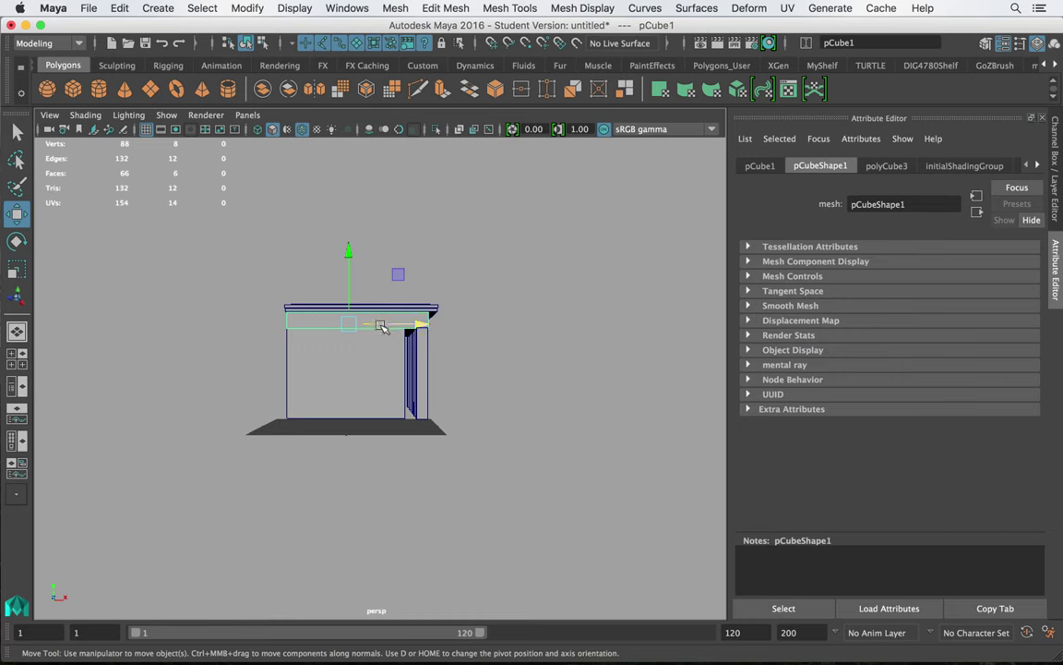
key(ctrl+d)
drag(351, 247, 342, 345)
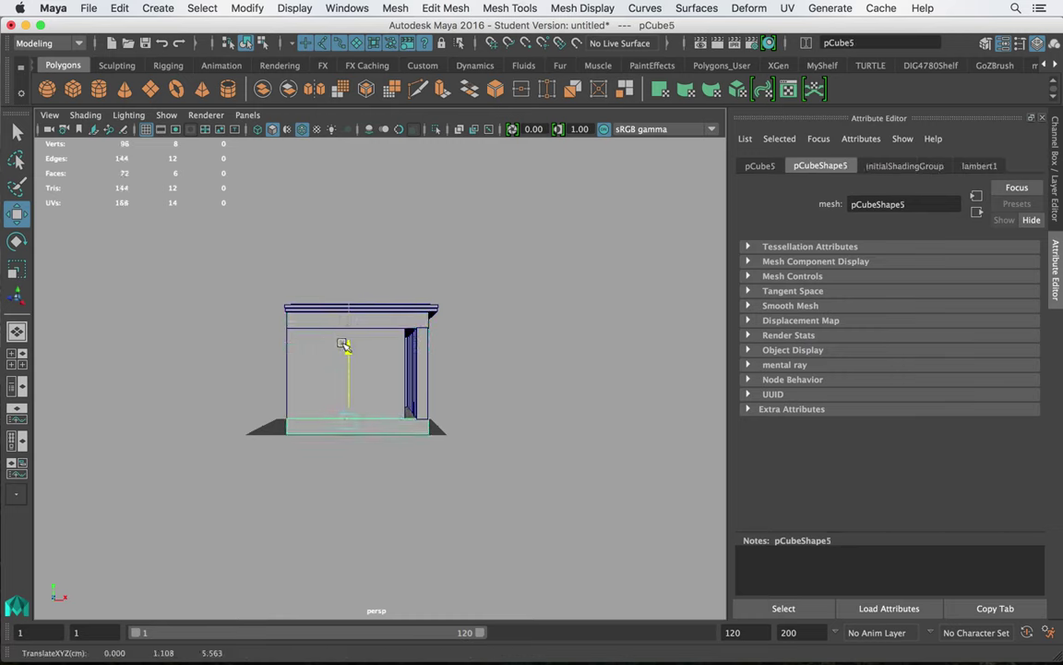
alt+drag(511, 357, 324, 369)
click(204, 376)
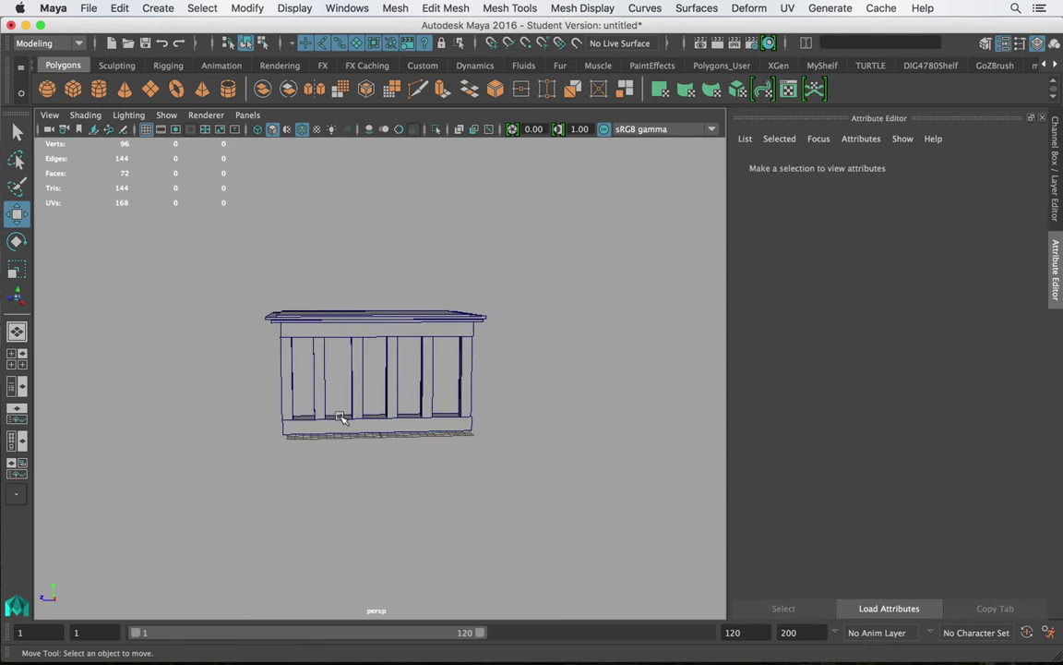
- Adjust the height of the base slab by scaling it slightly along the vertical axis
alt+drag(339, 417, 415, 428)
click(397, 432)
key(r)
mouse_move(328, 354)
mouse_down()
mouse_move(328, 370)
mouse_move(325, 340)
mouse_up()
key(w)
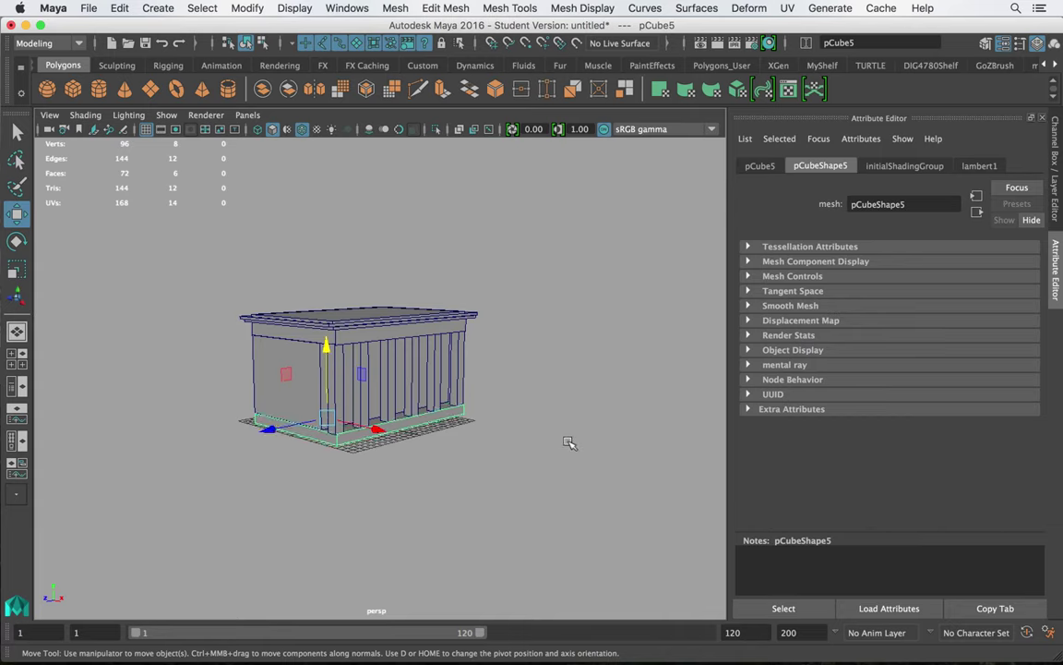
- Examine the front posts from several angles and compare the porch and entrance with the Lawrence Mansion photo in Preview
click(570, 444)
alt+drag(570, 444, 340, 429)
scroll(619, 469, up, 5)
alt+drag(619, 469, 446, 422)
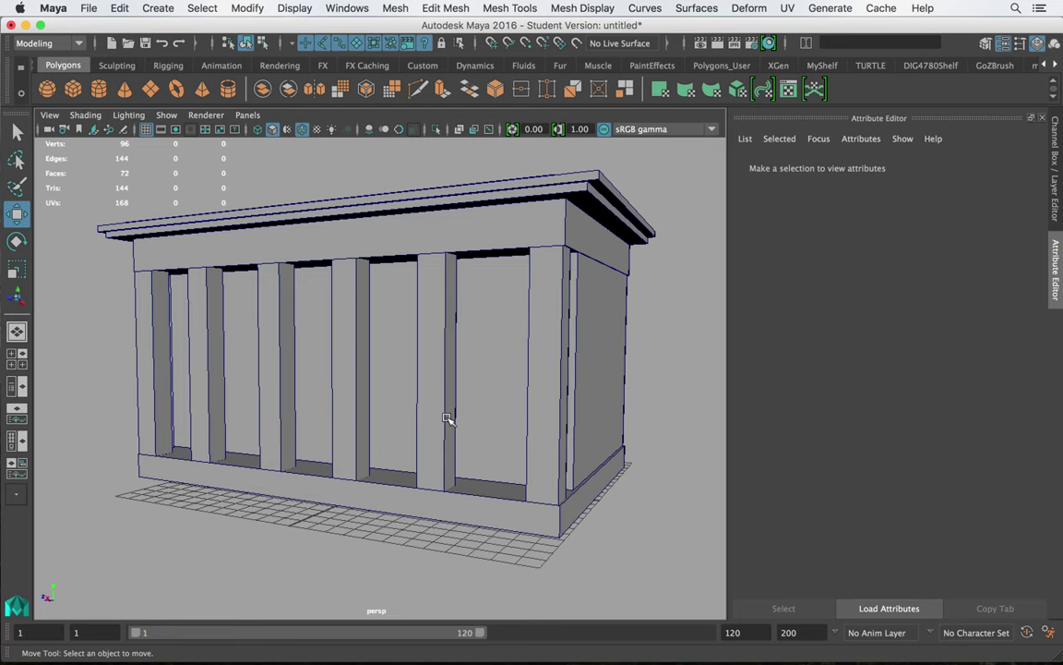
click(559, 367)
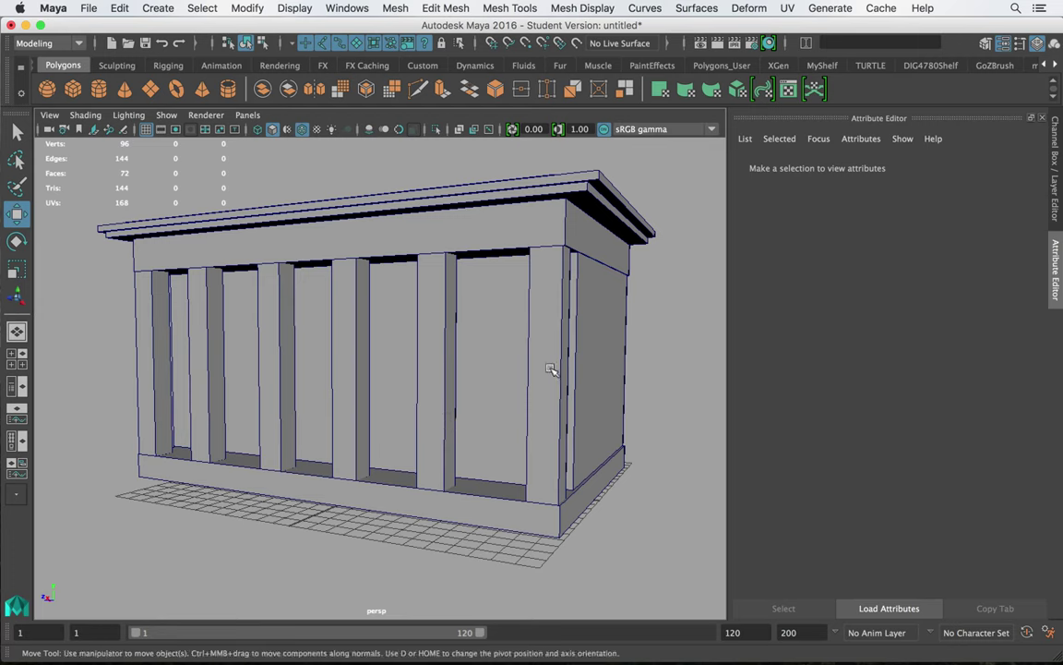
click(353, 358)
click(268, 319)
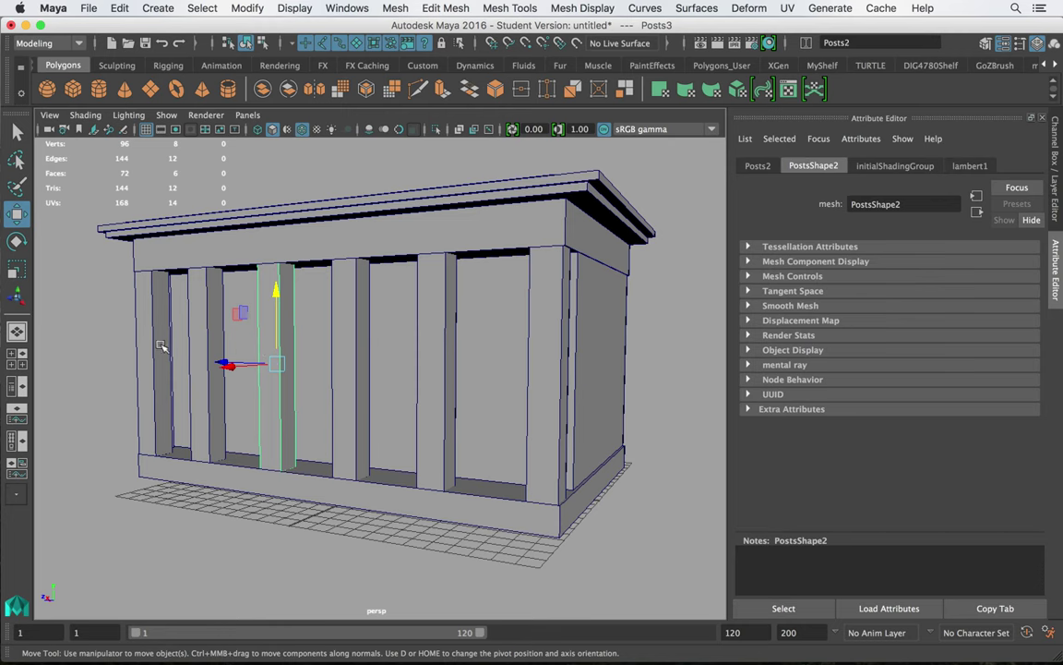
click(149, 315)
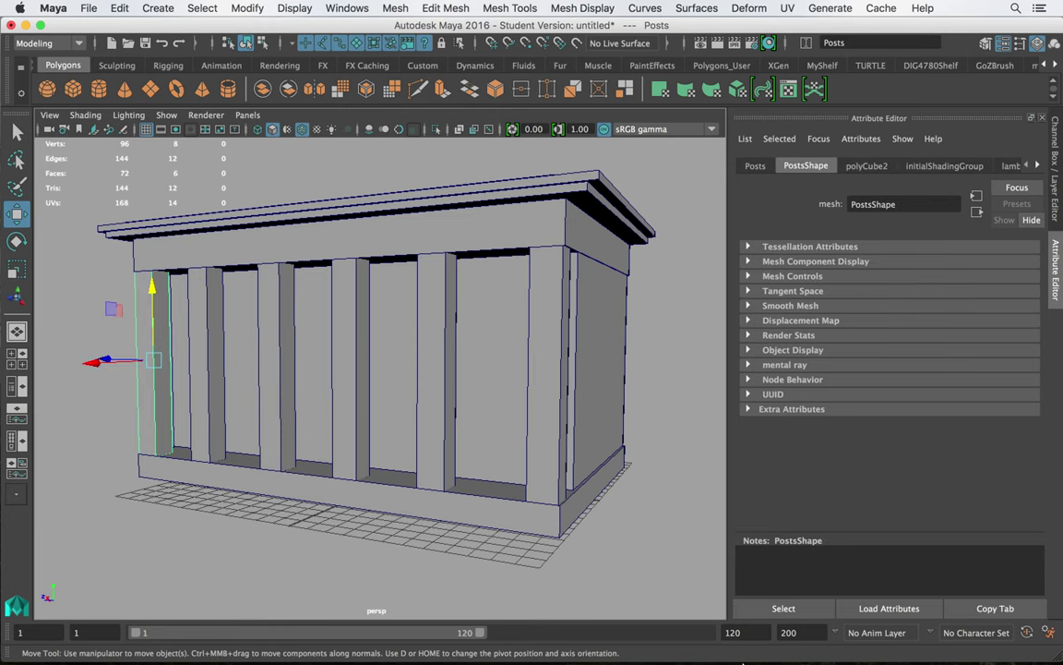
click(926, 635)
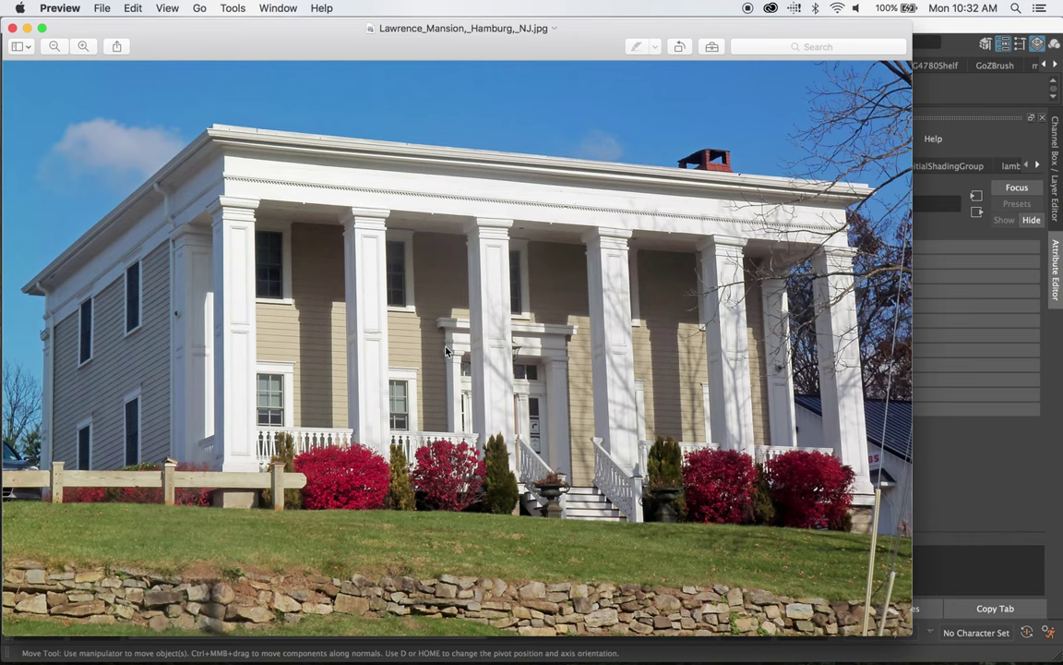
click(29, 29)
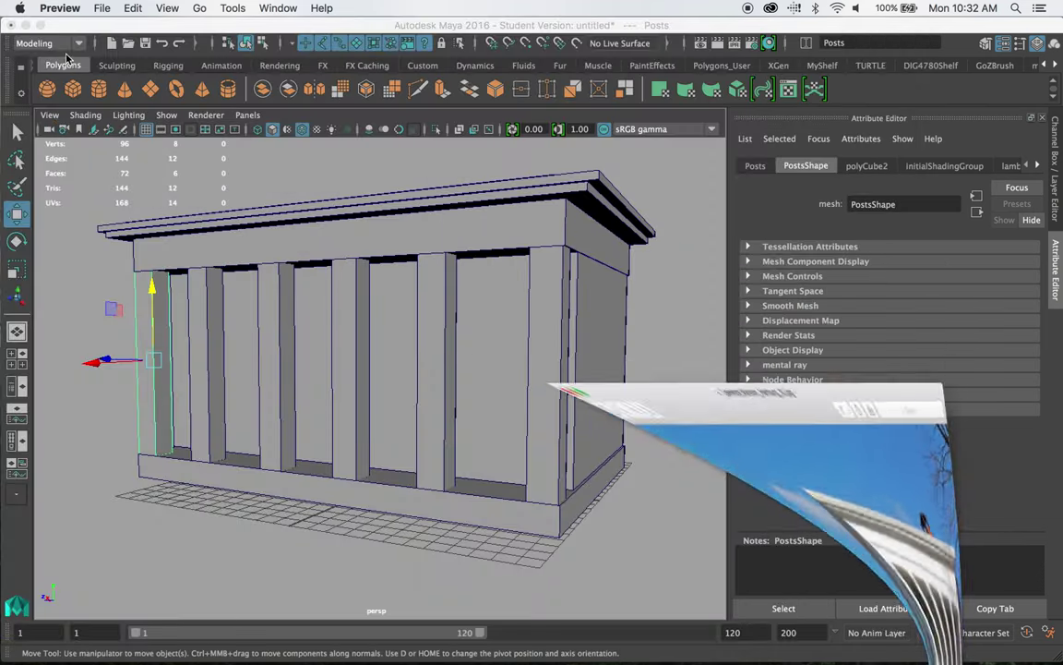
- Create a polygon cube, enlarge it and place it as a door block between the two middle posts, resting on the base slab
click(74, 91)
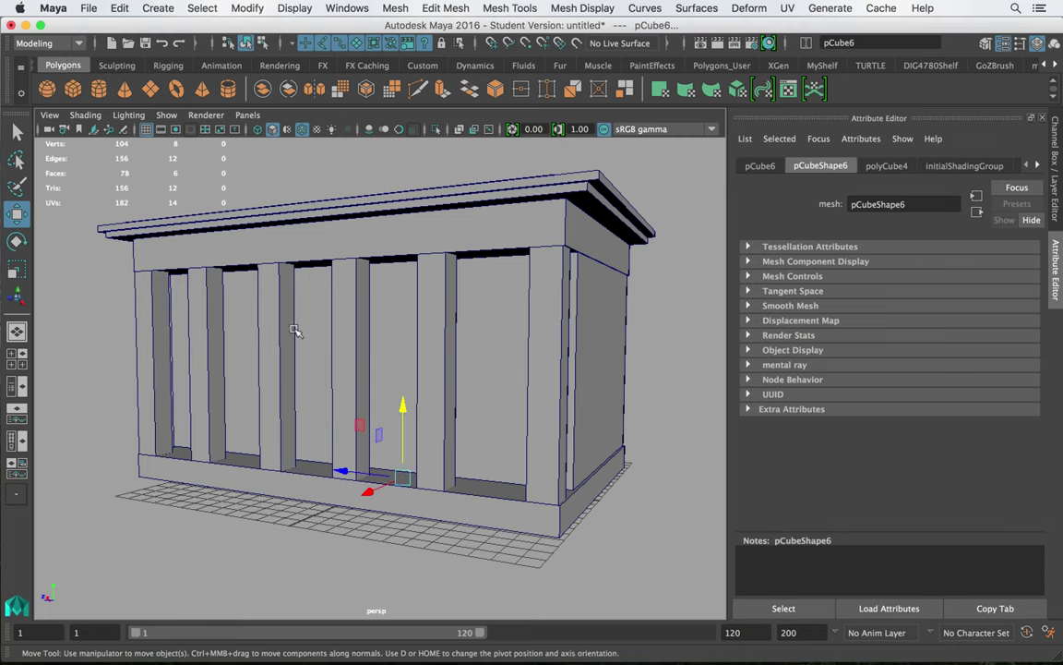
drag(358, 491, 430, 491)
key(r)
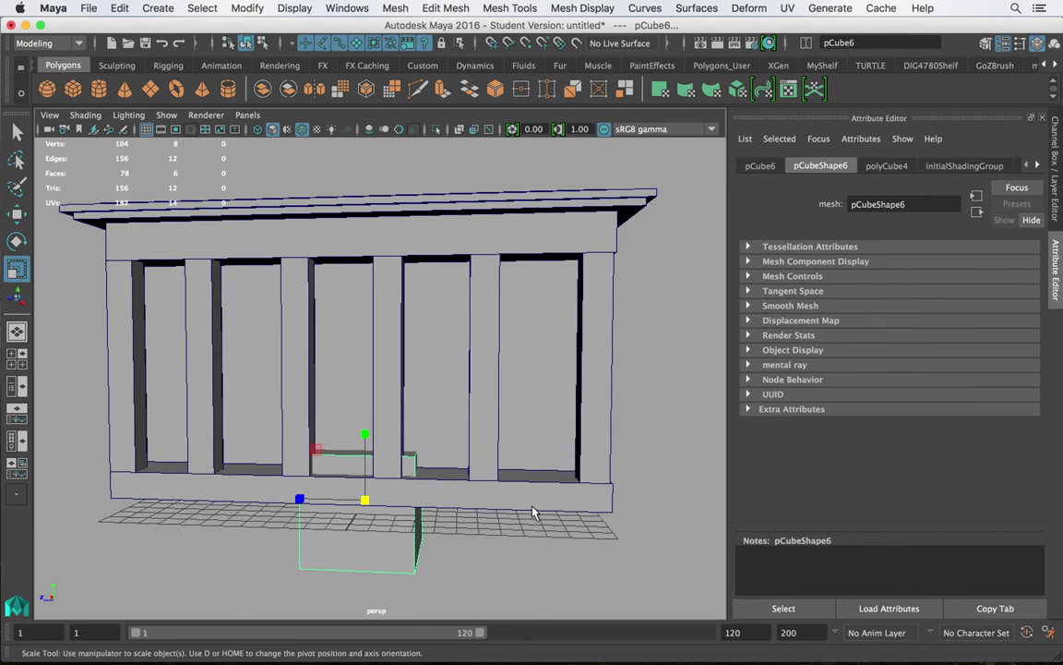
key(space)
key(space)
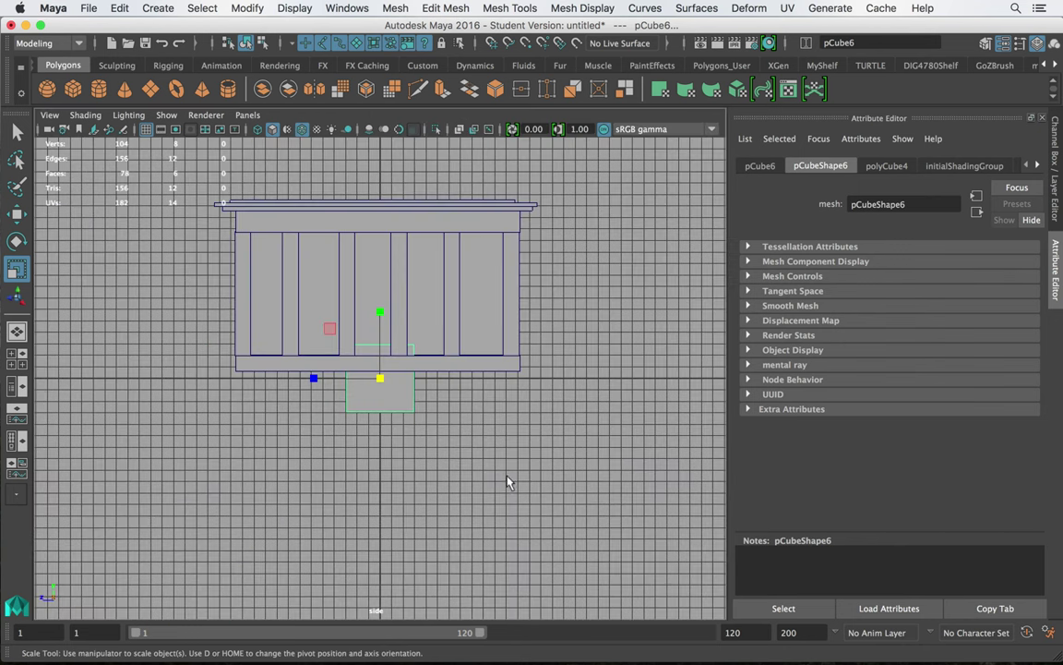
key(w)
drag(379, 305, 369, 259)
drag(335, 322, 328, 322)
- Raise the top vertices of the door block to make it slightly taller, and return to object mode
right_drag(390, 279, 294, 221)
click(367, 291)
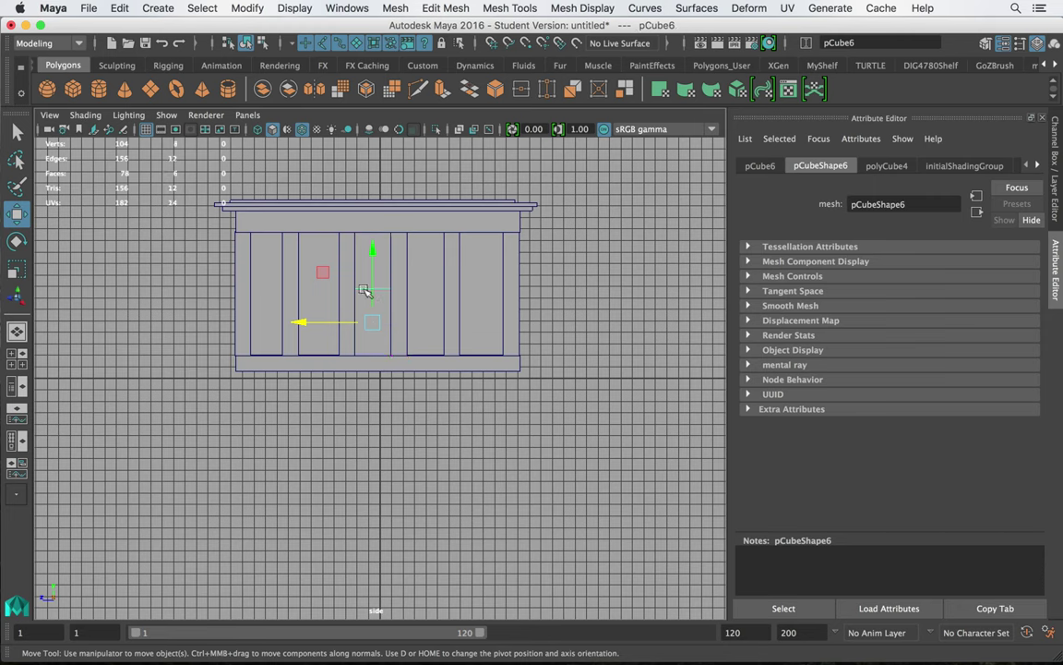
right_drag(358, 285, 311, 242)
right_drag(365, 297, 303, 224)
drag(308, 266, 519, 330)
mouse_move(376, 252)
mouse_down()
mouse_move(373, 217)
mouse_move(370, 241)
mouse_up()
right_drag(365, 282, 416, 211)
click(558, 273)
- Scale the door block down in depth to form a thin panel behind the middle posts
key(space)
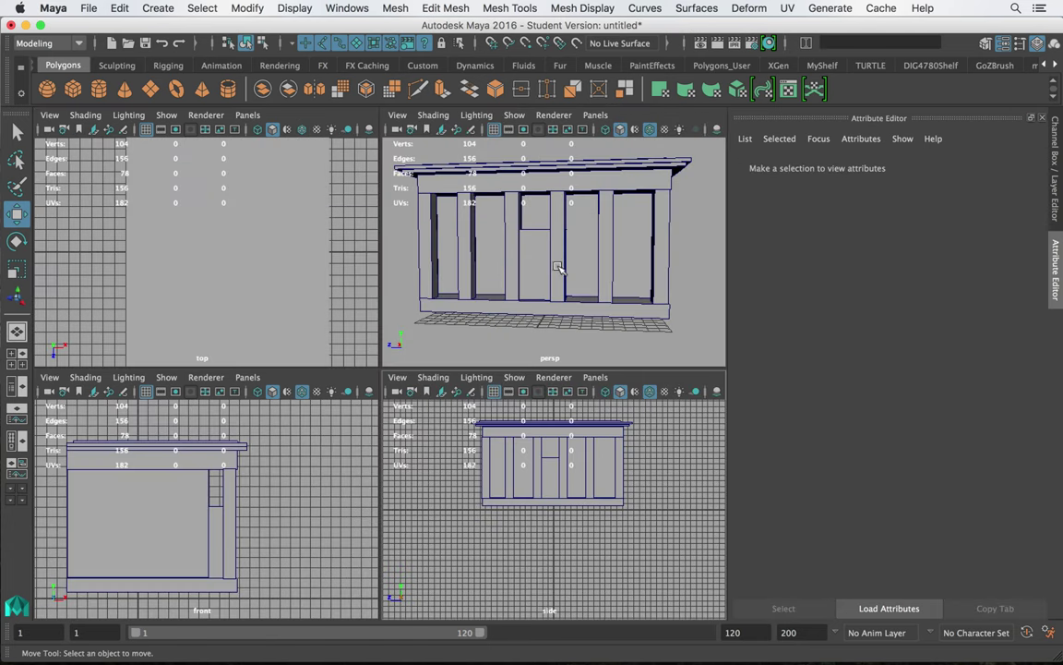
key(space)
alt+drag(518, 290, 465, 329)
click(328, 393)
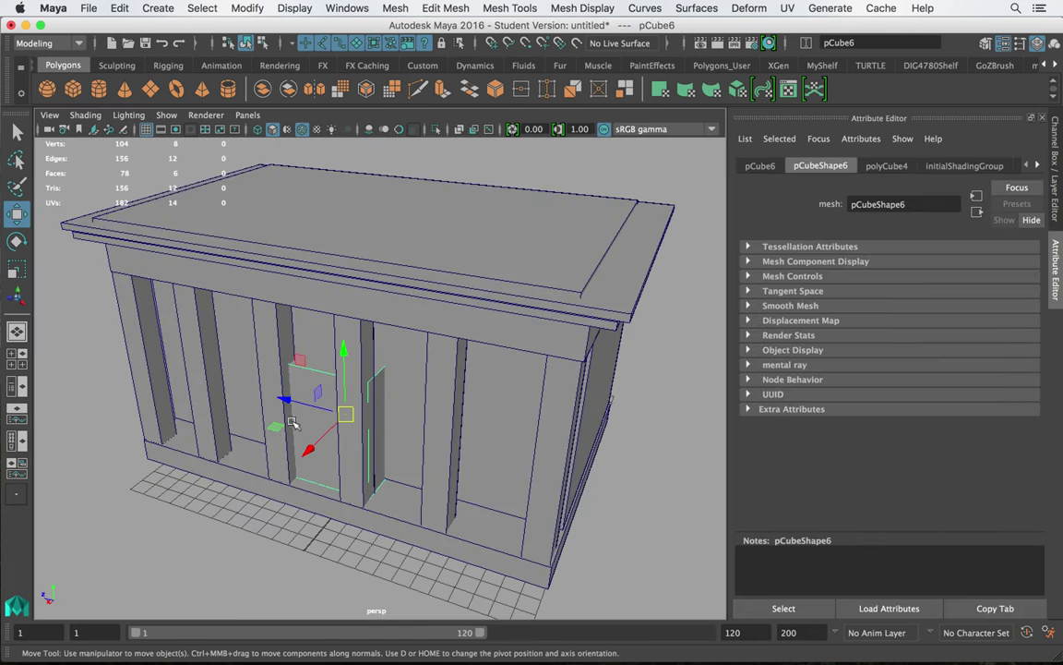
key(r)
drag(310, 445, 406, 374)
key(w)
alt+right_drag(407, 374, 280, 367)
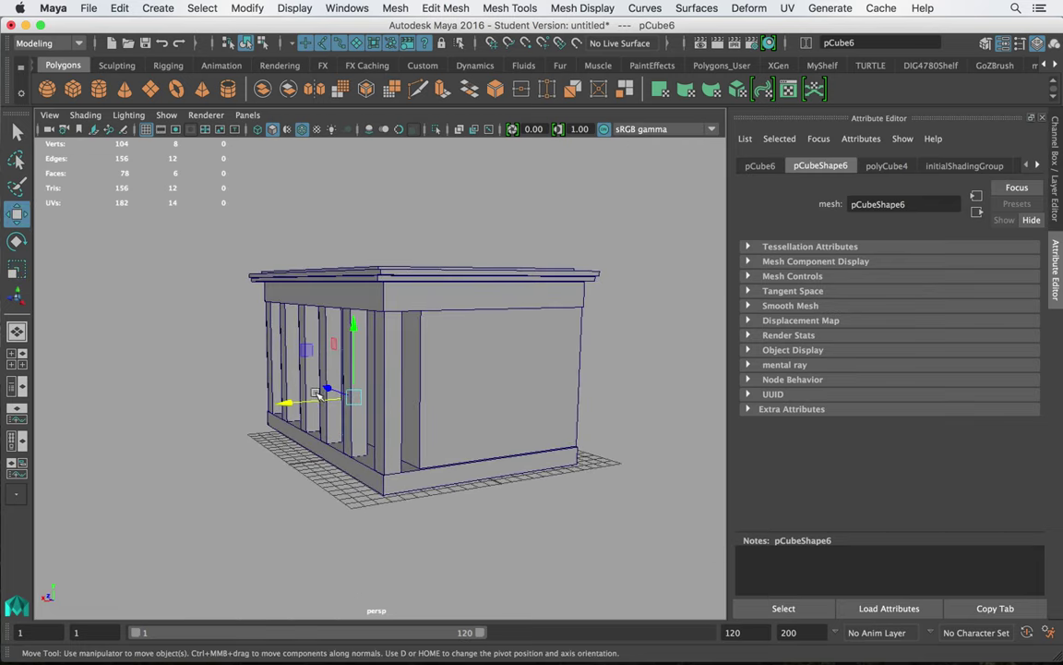
alt+drag(316, 393, 409, 394)
right_drag(356, 376, 424, 201)
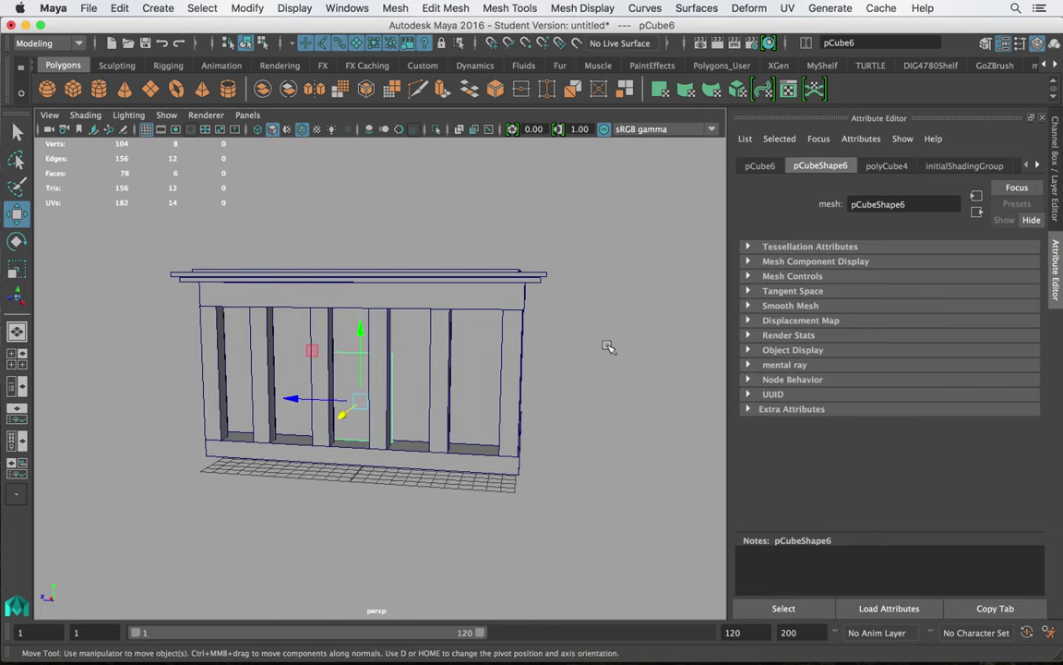
click(611, 346)
mouse_move(503, 394)
alt+mouse_down()
mouse_move(683, 394)
mouse_move(507, 395)
alt+mouse_up()
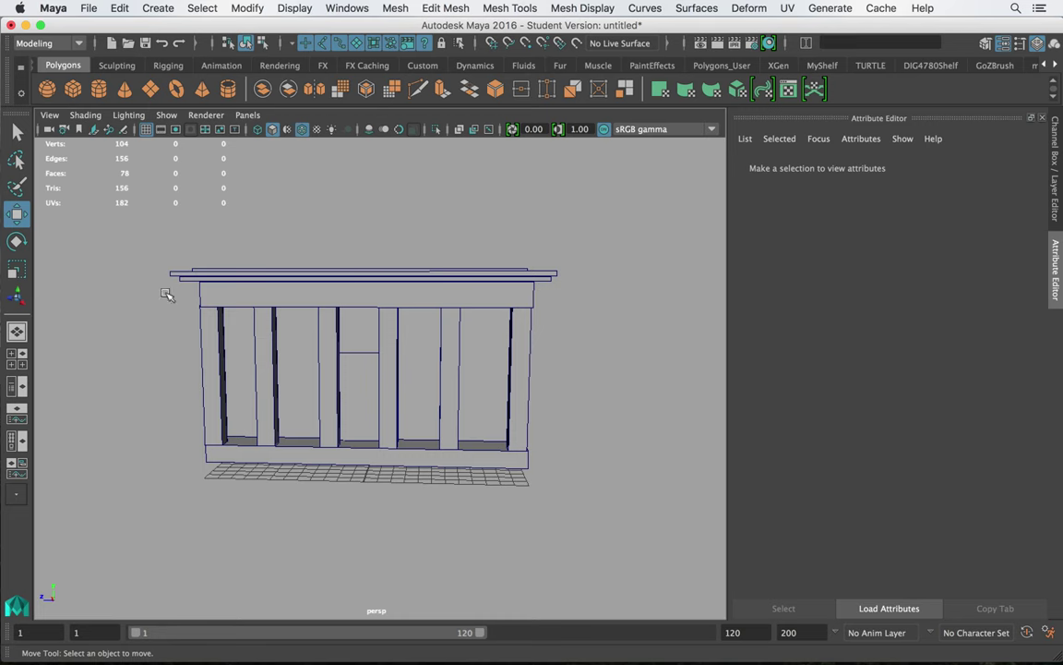
- Select all the parts of the building together
click(303, 296)
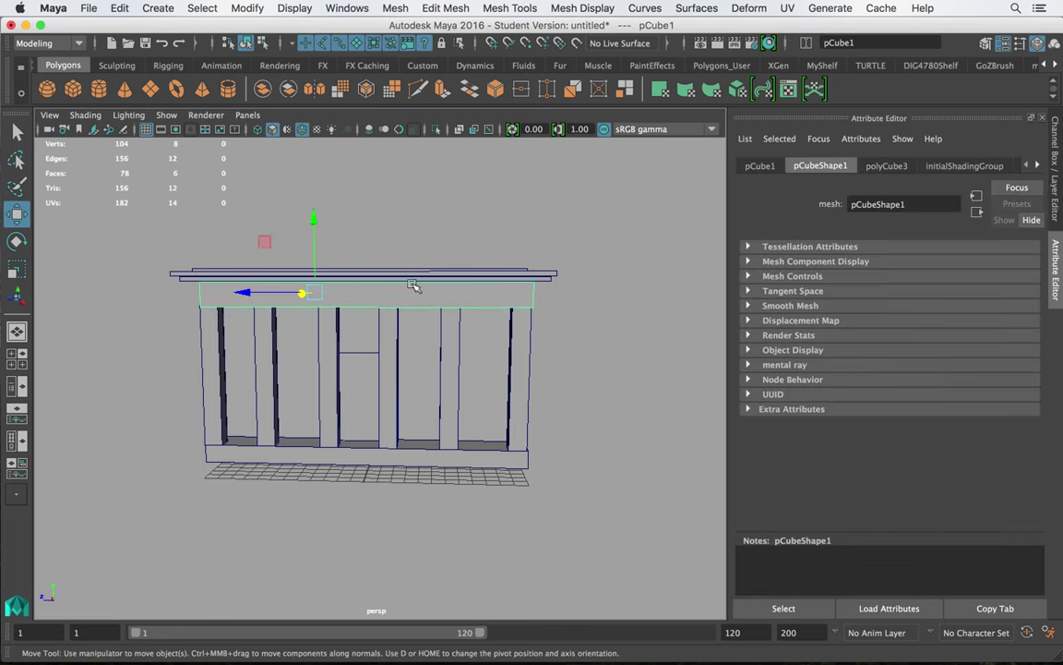
drag(161, 256, 581, 513)
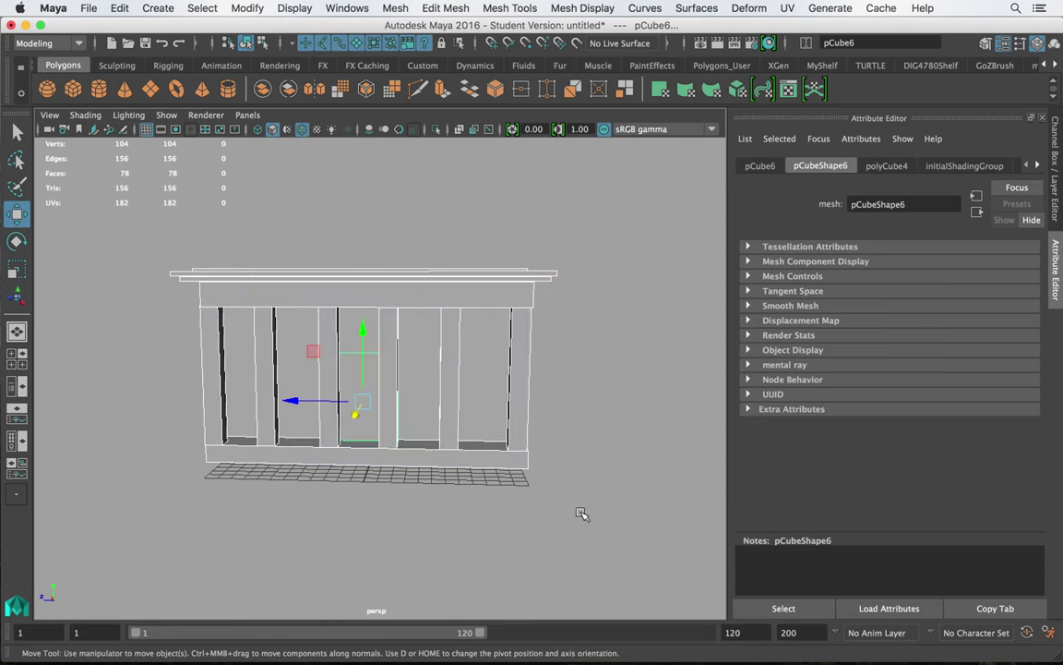